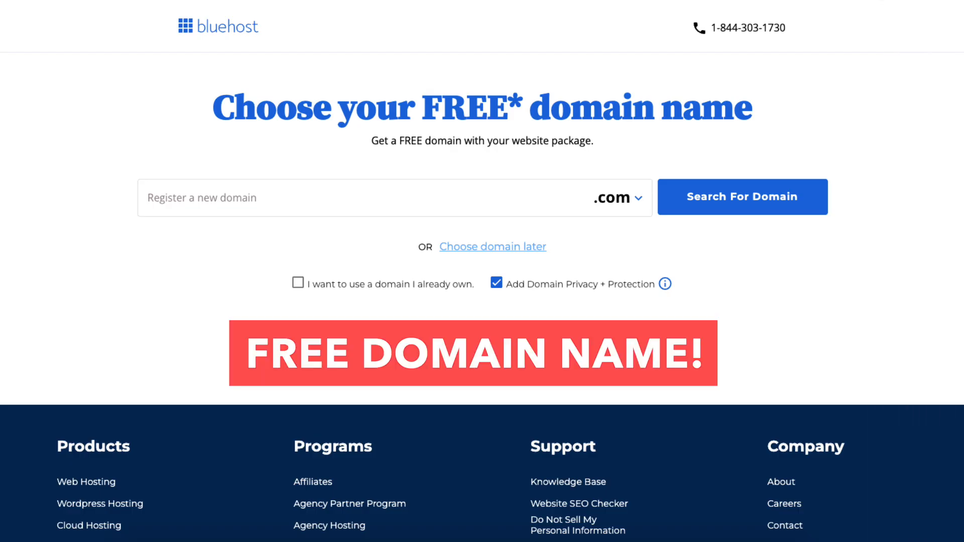
Examine the list of domain extensions offered for registering a new domain
{"action": "left_click", "coordinate": [215, 202]}
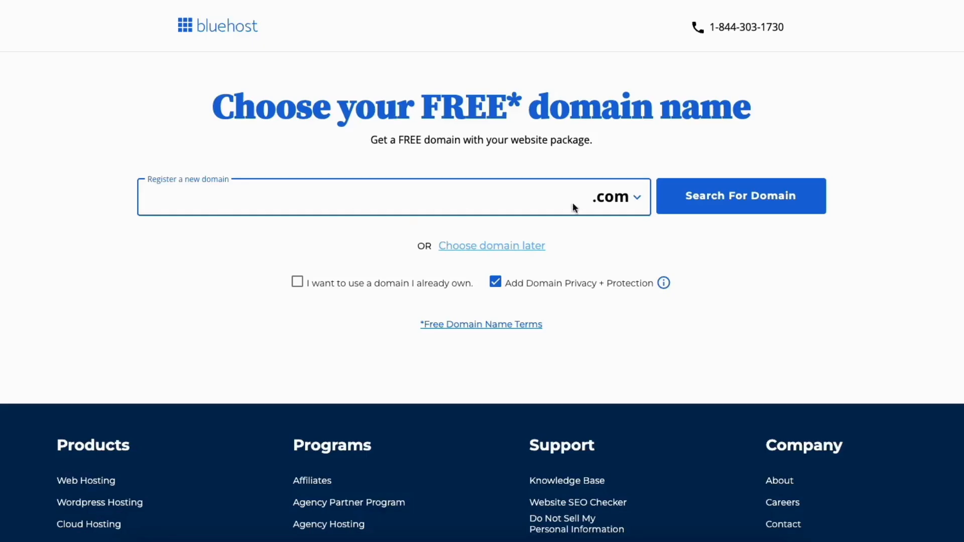
{"action": "left_click", "coordinate": [626, 203]}
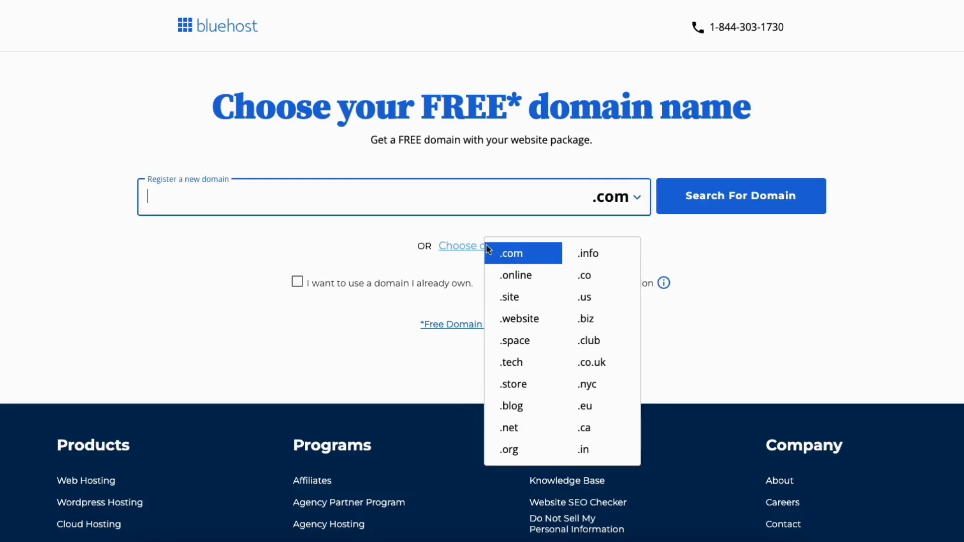
{"action": "left_click", "coordinate": [407, 241]}
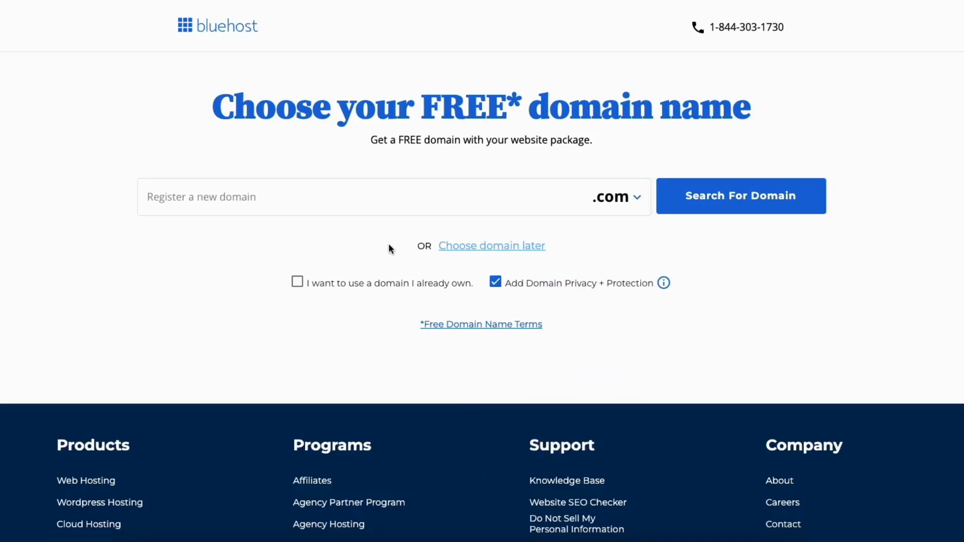
Try the option for using an already owned domain and return to registering a new one
{"action": "left_click", "coordinate": [297, 282]}
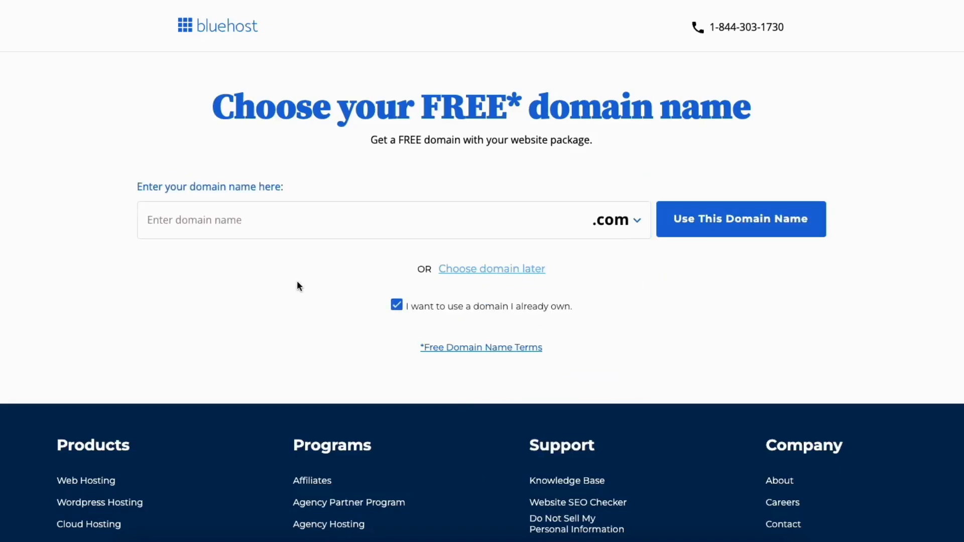
{"action": "left_click", "coordinate": [224, 221]}
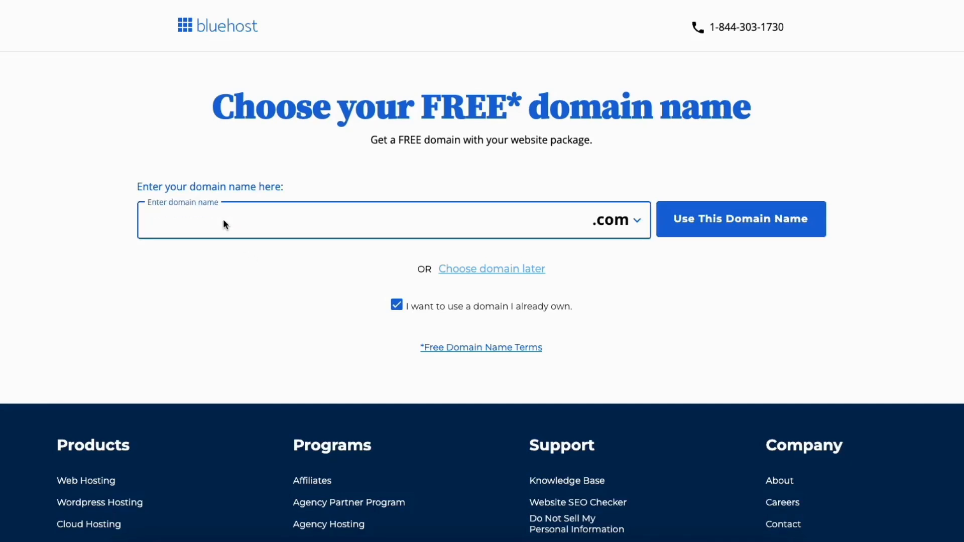
{"action": "left_click", "coordinate": [397, 305]}
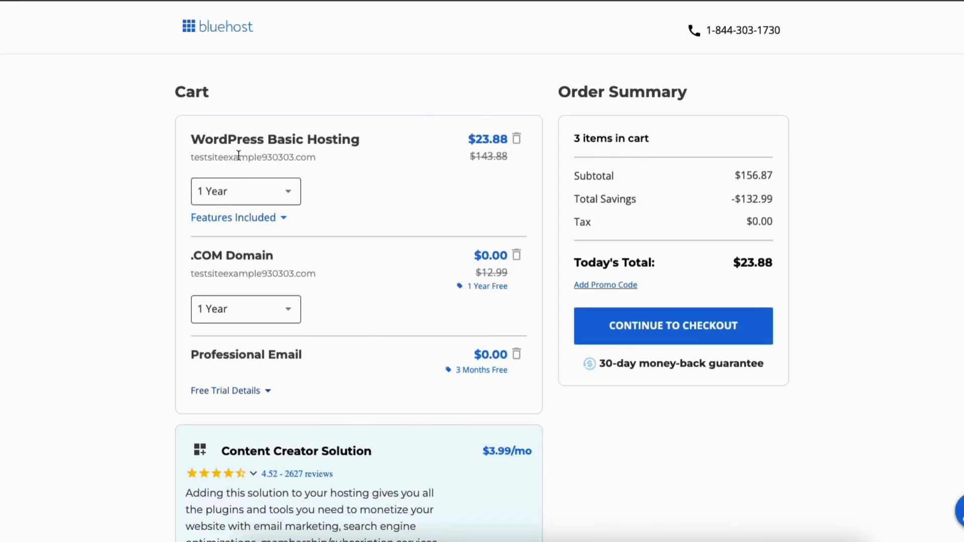
Keep the WordPress Basic Hosting term at 1 Year and continue to checkout
{"action": "left_click", "coordinate": [266, 191]}
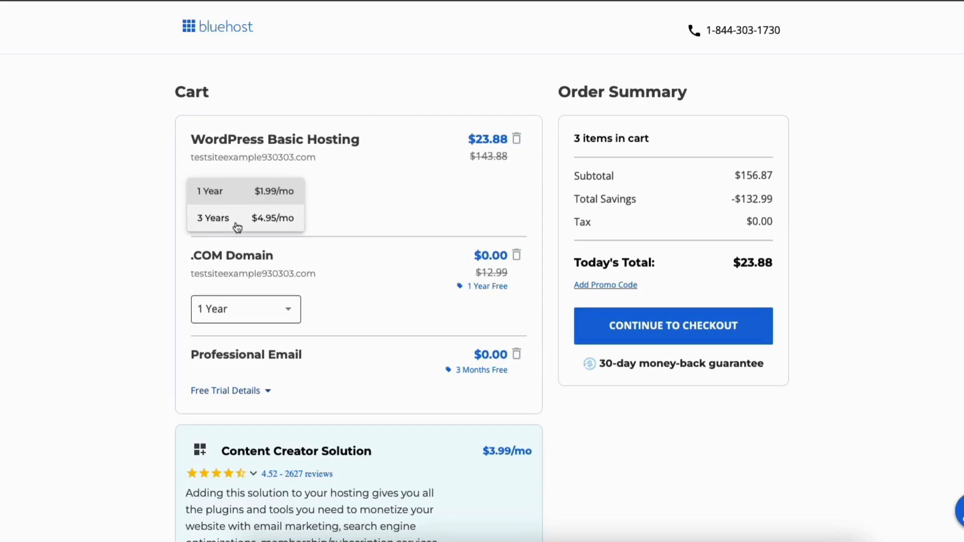
{"action": "left_click", "coordinate": [237, 199]}
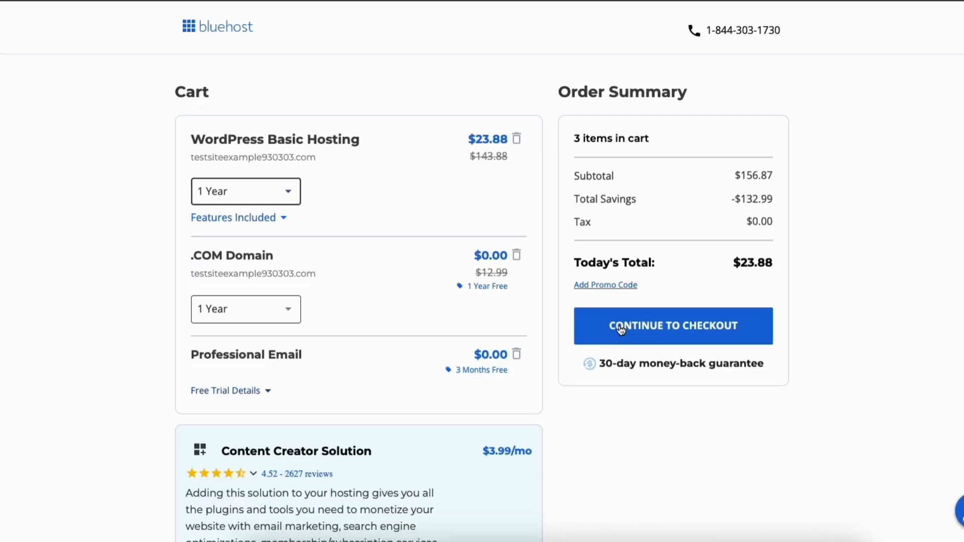
{"action": "left_click", "coordinate": [621, 329]}
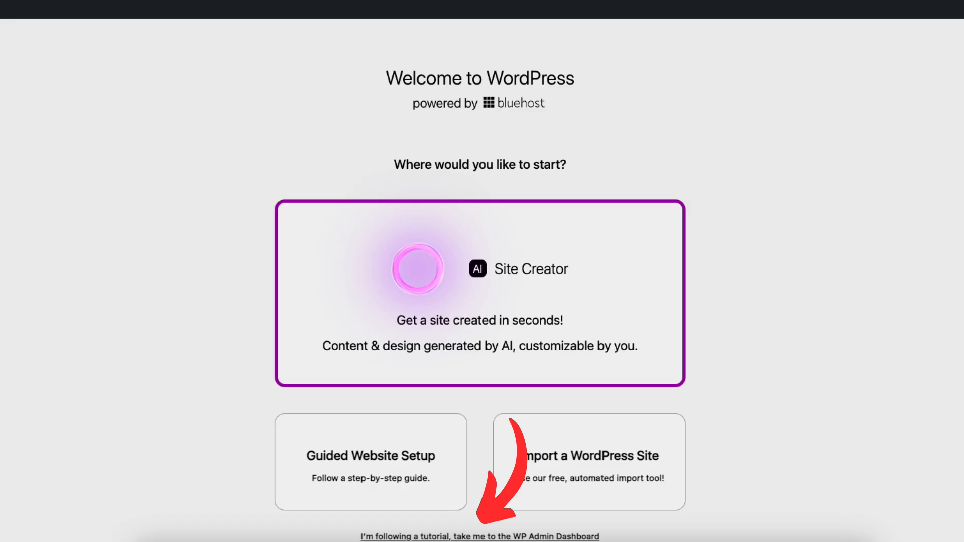
Skip the WordPress site creation options and open the settings of Demo Website in the Bluehost portal
{"action": "left_click", "coordinate": [479, 536]}
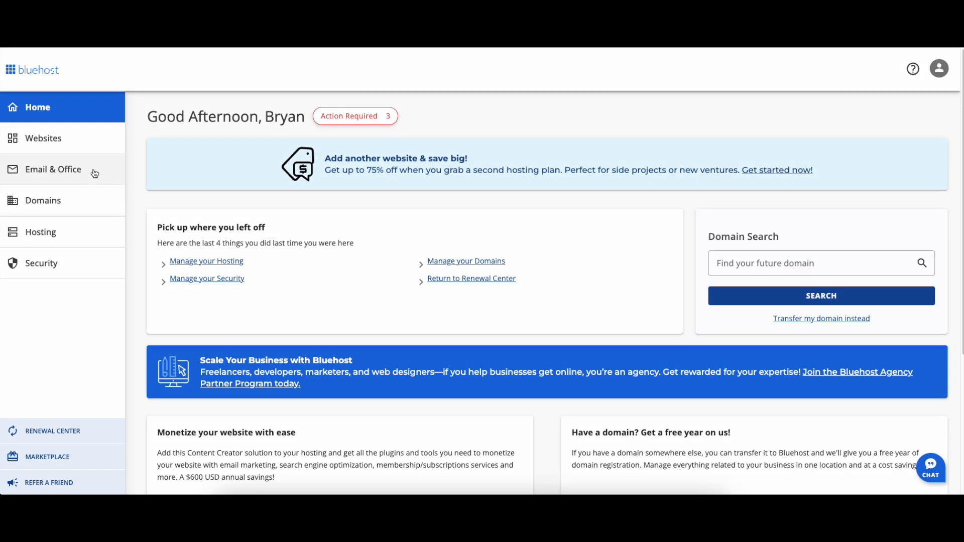
{"action": "left_click", "coordinate": [43, 143]}
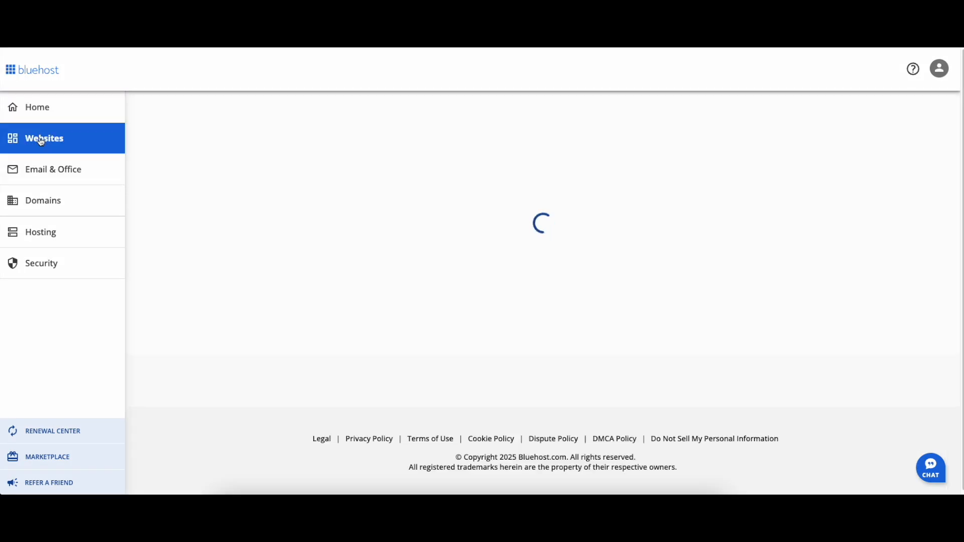
{"action": "left_click", "coordinate": [275, 384]}
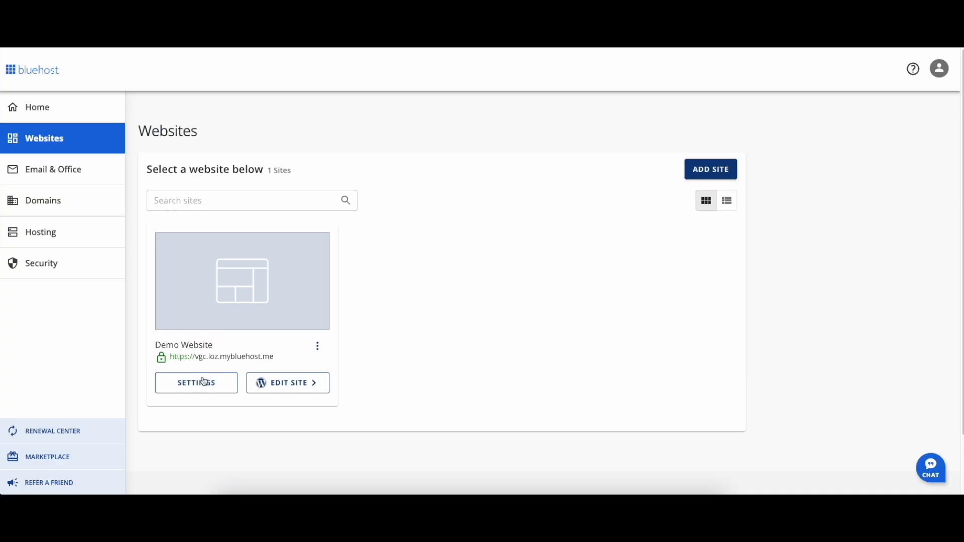
{"action": "left_click", "coordinate": [196, 384]}
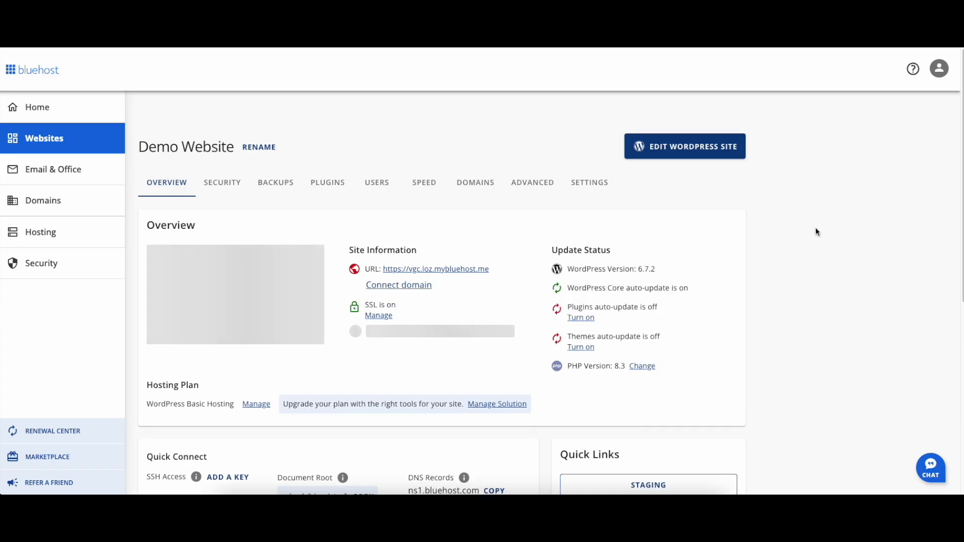
Review the Demo Website overview and open its WordPress site for editing
{"action": "scroll", "coordinate": [425, 304], "scroll_direction": "down", "scroll_amount": 4}
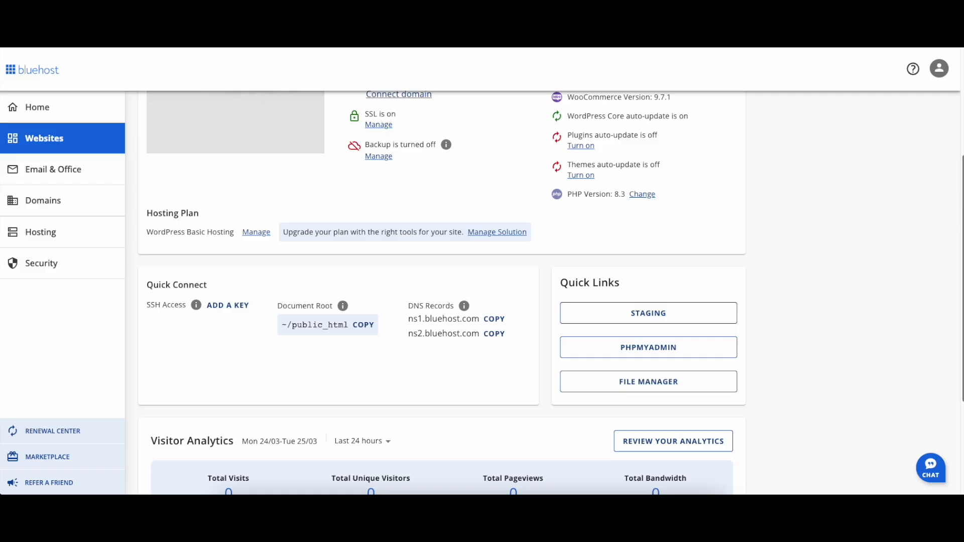
{"action": "scroll", "coordinate": [948, 213], "scroll_direction": "up", "scroll_amount": 4}
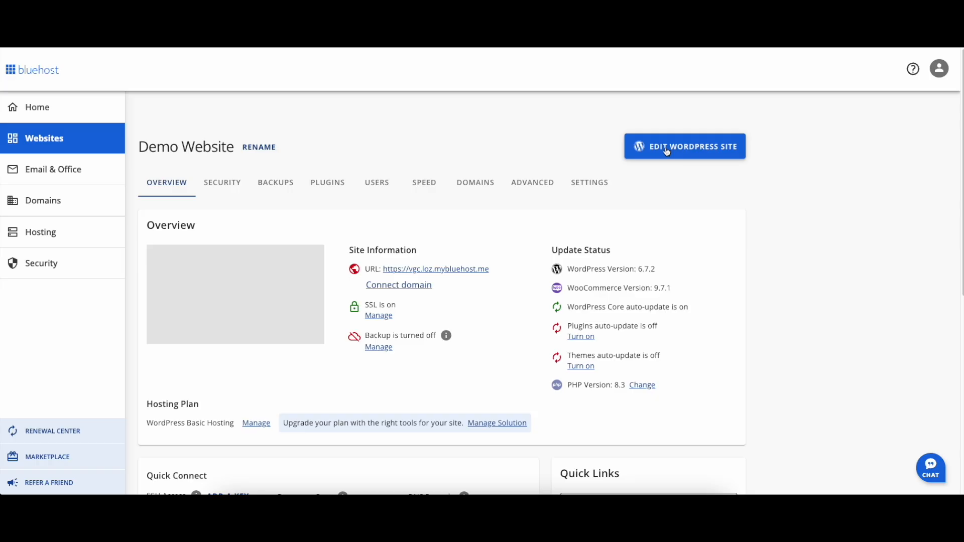
{"action": "left_click", "coordinate": [667, 152]}
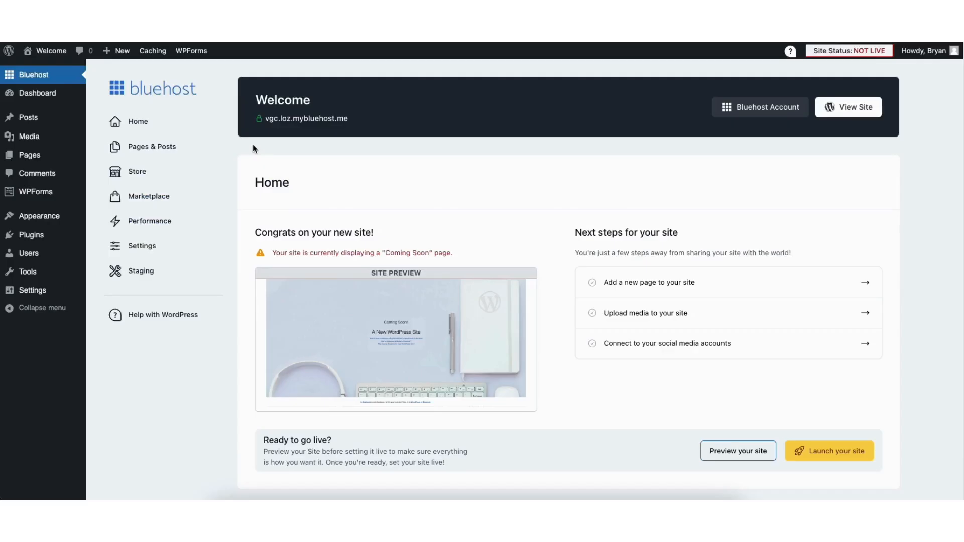
Change both the WordPress Address and the Site Address to https in the General Settings and save the changes
{"action": "mouse_move", "coordinate": [32, 295]}
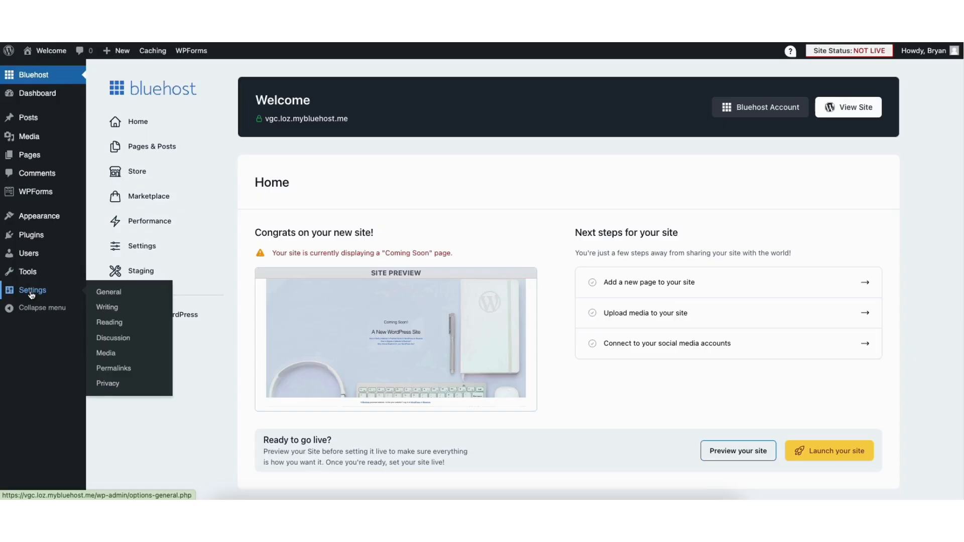
{"action": "left_click", "coordinate": [117, 296]}
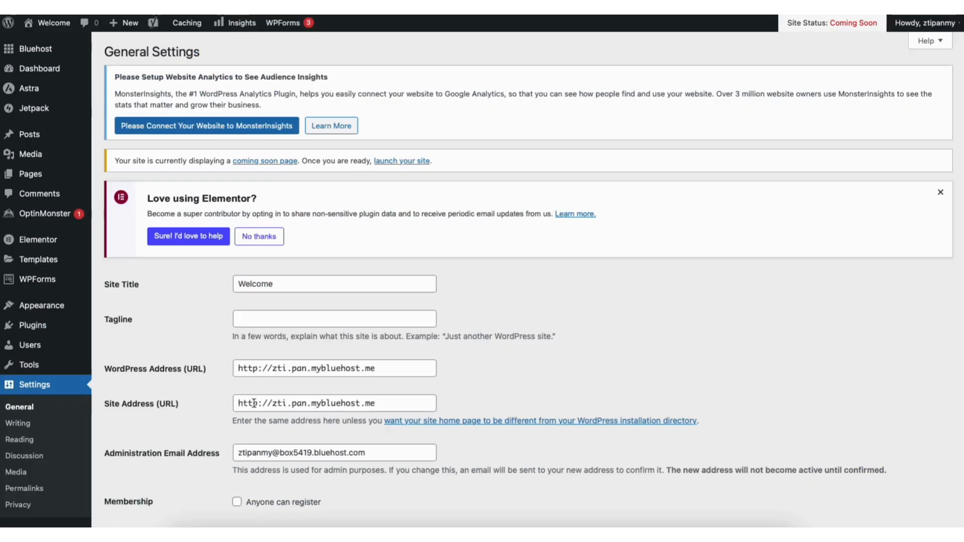
{"action": "left_click", "coordinate": [258, 369]}
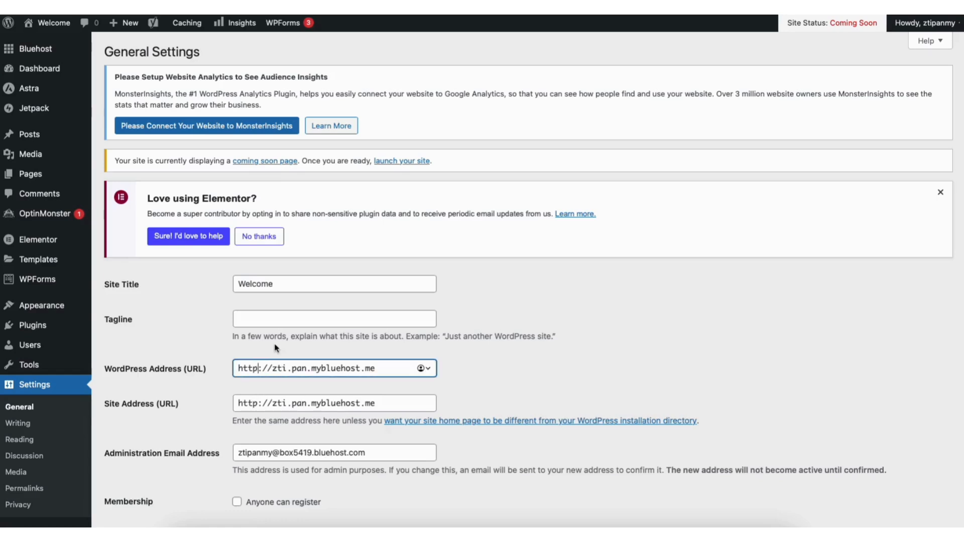
{"action": "type", "text": "s"}
{"action": "left_click", "coordinate": [259, 403]}
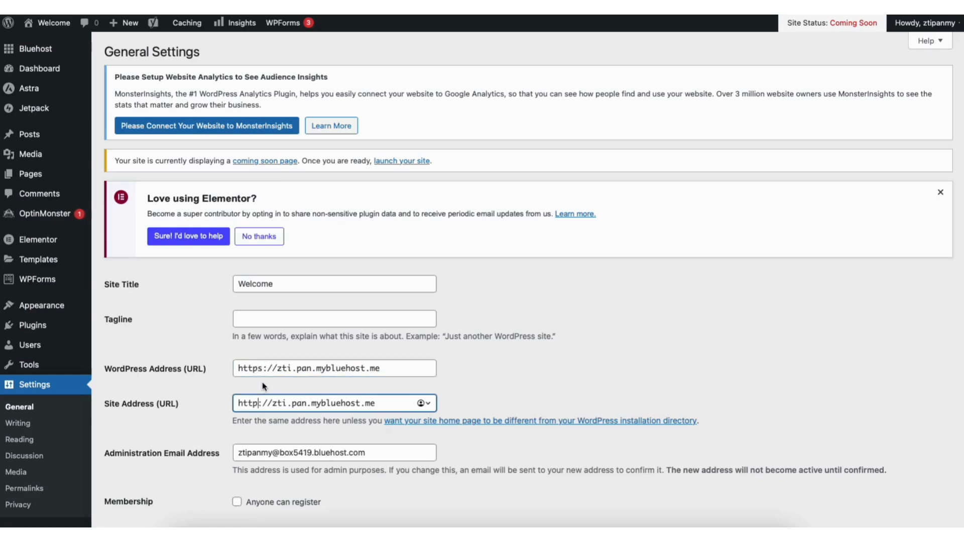
{"action": "type", "text": "s"}
{"action": "scroll", "coordinate": [912, 296], "scroll_direction": "down", "scroll_amount": 15}
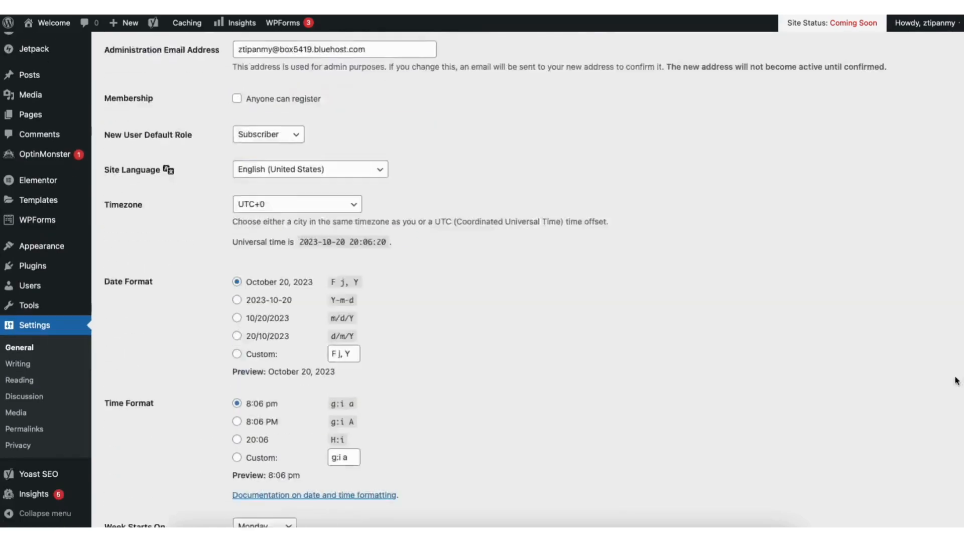
{"action": "left_click", "coordinate": [151, 470]}
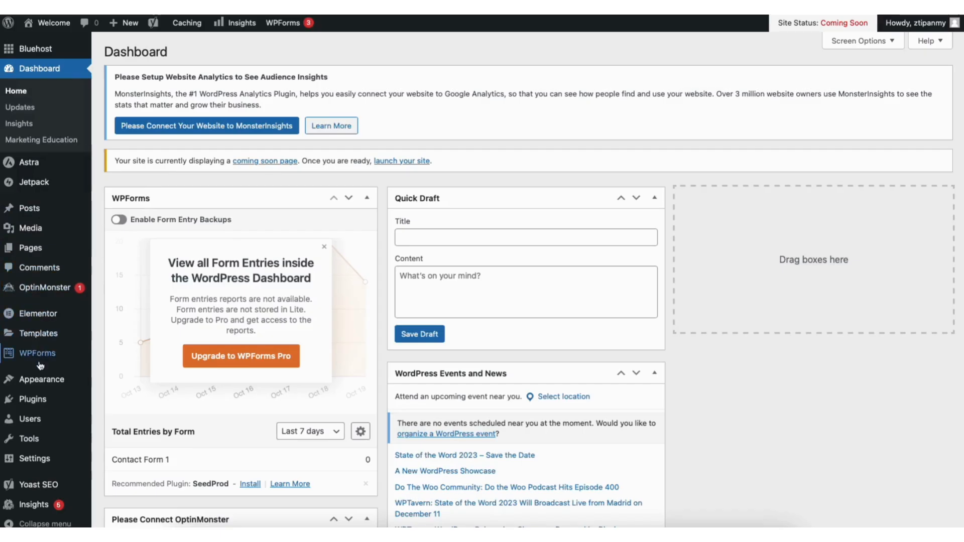
Open the WordPress page for adding a new theme and browse the popular themes
{"action": "mouse_move", "coordinate": [42, 381]}
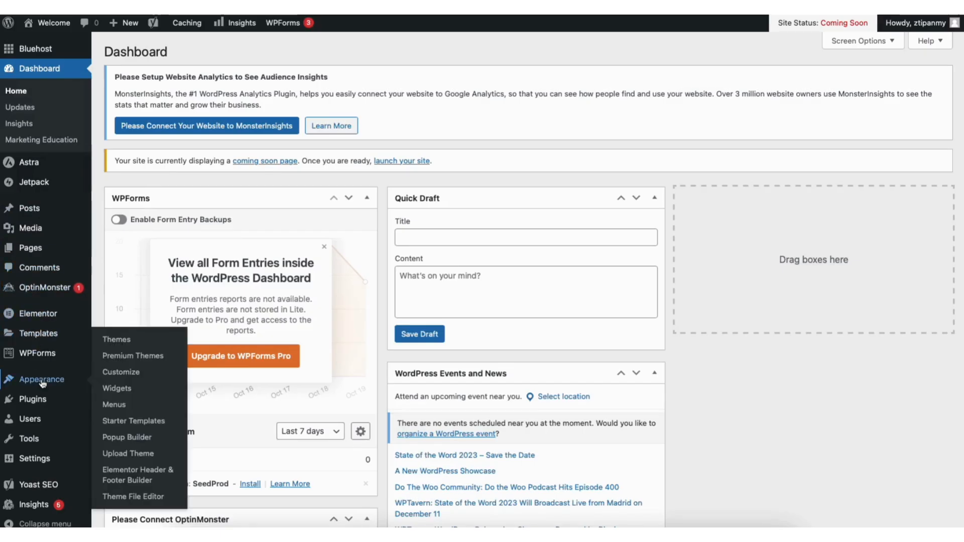
{"action": "left_click", "coordinate": [115, 339]}
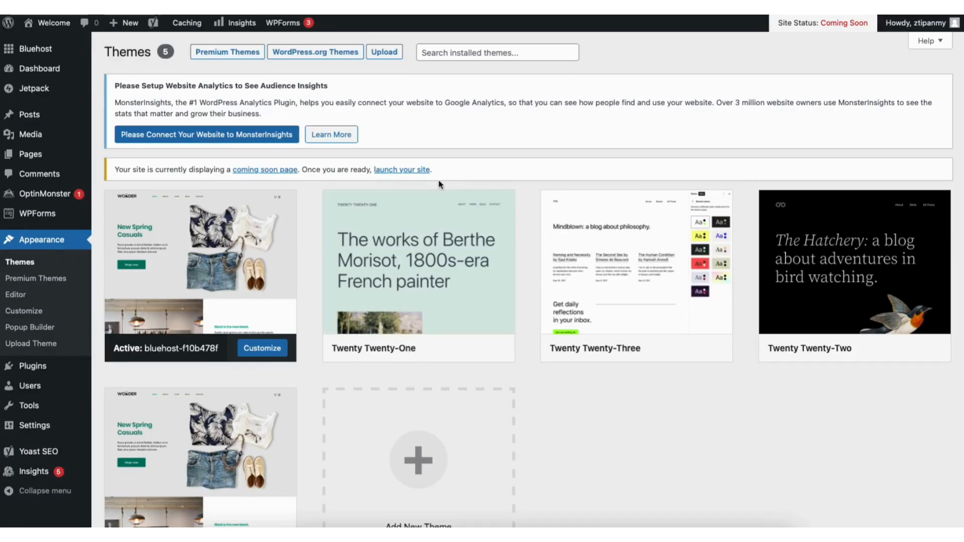
{"action": "scroll", "coordinate": [958, 226], "scroll_direction": "down", "scroll_amount": 2}
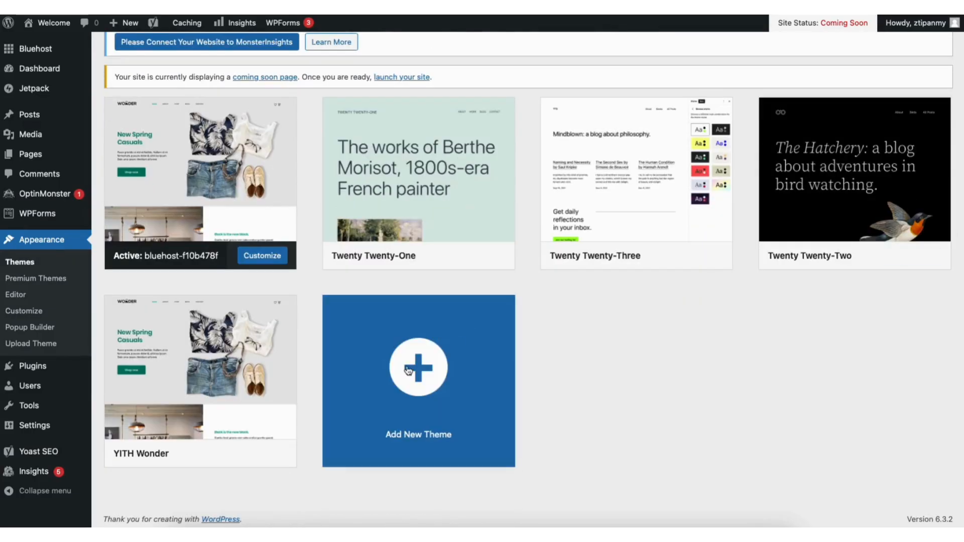
{"action": "left_click", "coordinate": [402, 389]}
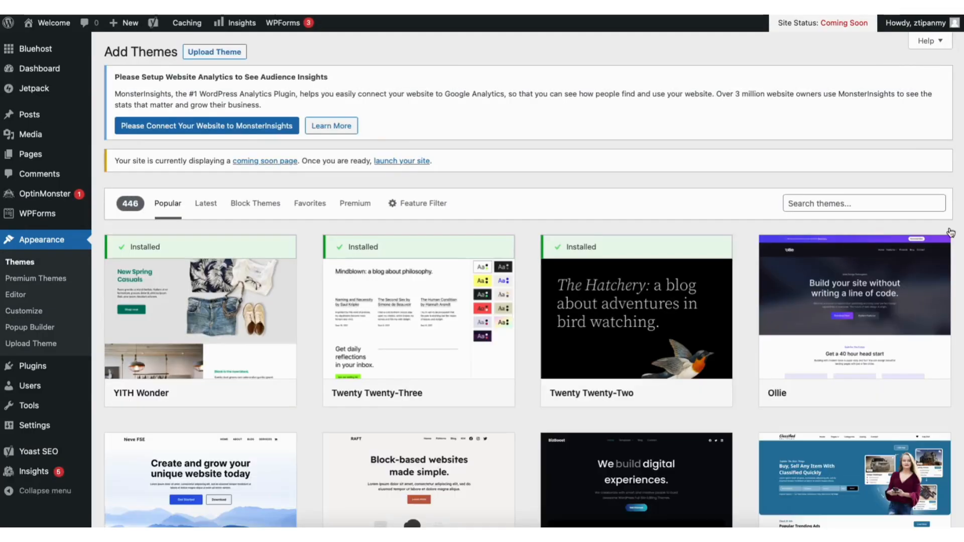
{"action": "scroll", "coordinate": [528, 280], "scroll_direction": "down", "scroll_amount": 10}
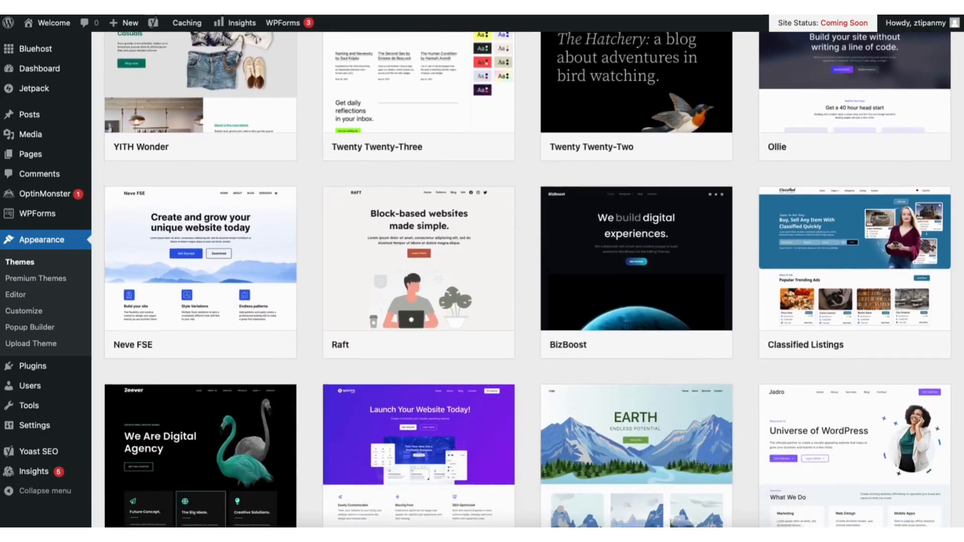
{"action": "scroll", "coordinate": [529, 281], "scroll_direction": "down", "scroll_amount": 10}
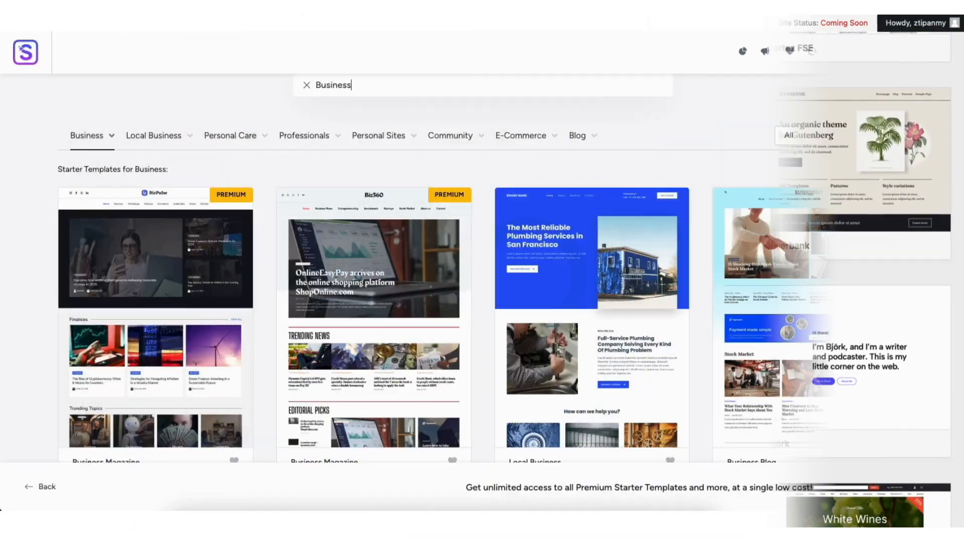
Browse the starter templates for the search term Business
{"action": "scroll", "coordinate": [482, 266], "scroll_direction": "down", "scroll_amount": 8}
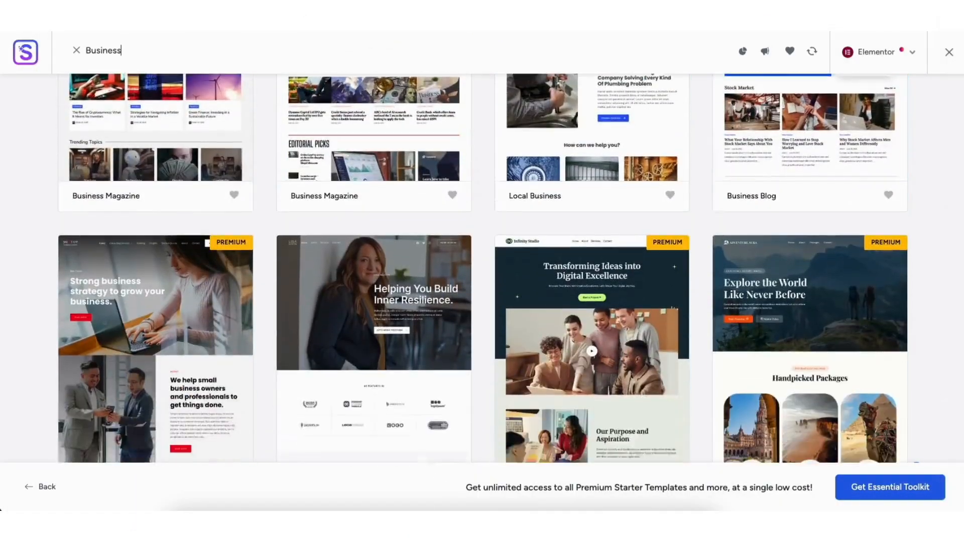
{"action": "scroll", "coordinate": [482, 266], "scroll_direction": "down", "scroll_amount": 10}
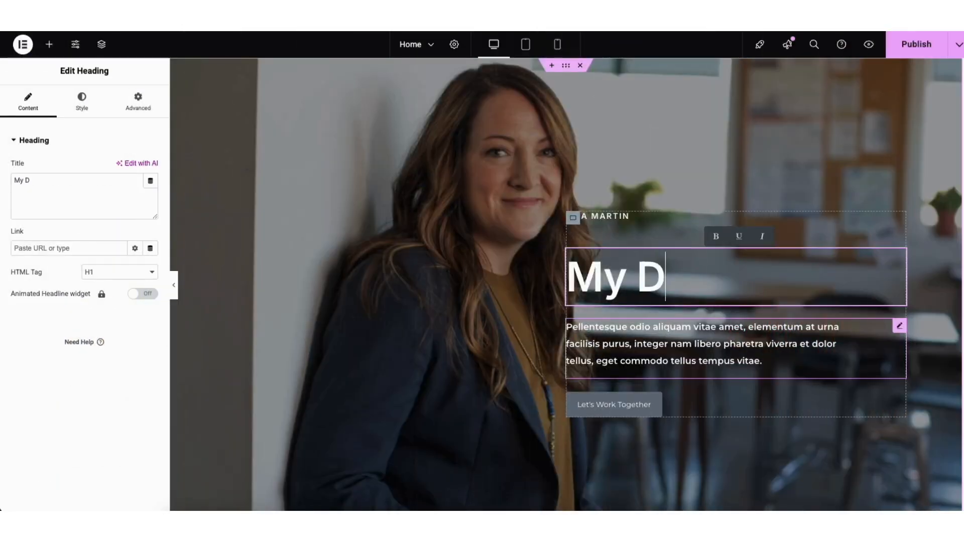
Complete the home page's hero heading as "My Demo Bu" and place a Heading widget in the About Me section
{"action": "type", "text": "emo Bu"}
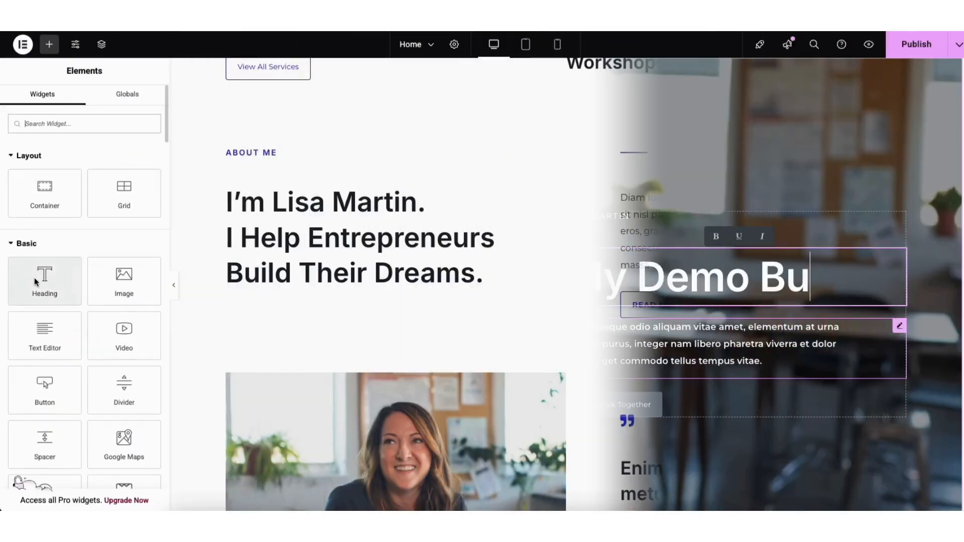
{"action": "left_click_drag", "start_coordinate": [44, 277], "coordinate": [351, 290]}
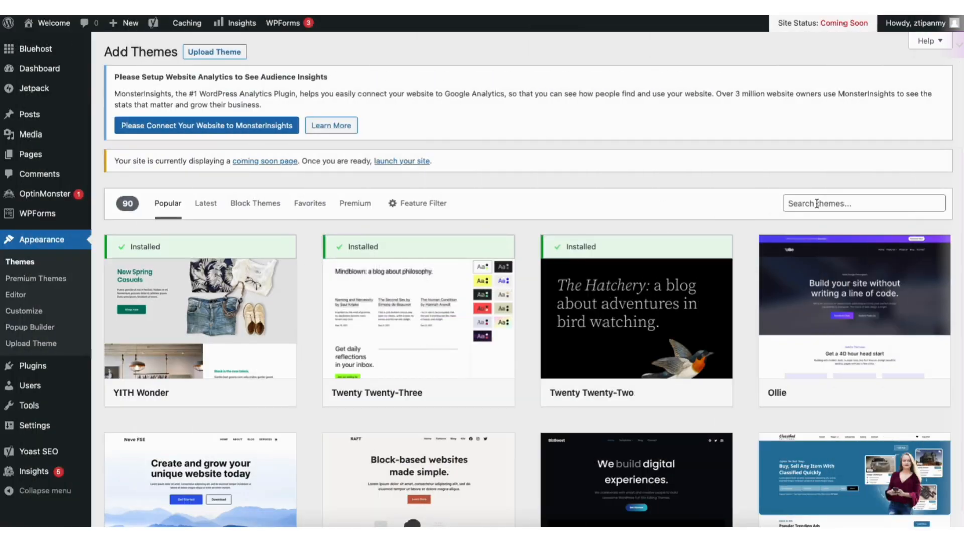
Search the WordPress themes for "astra" and install and activate the Astra theme
{"action": "left_click", "coordinate": [817, 203]}
{"action": "type", "text": "astra"}
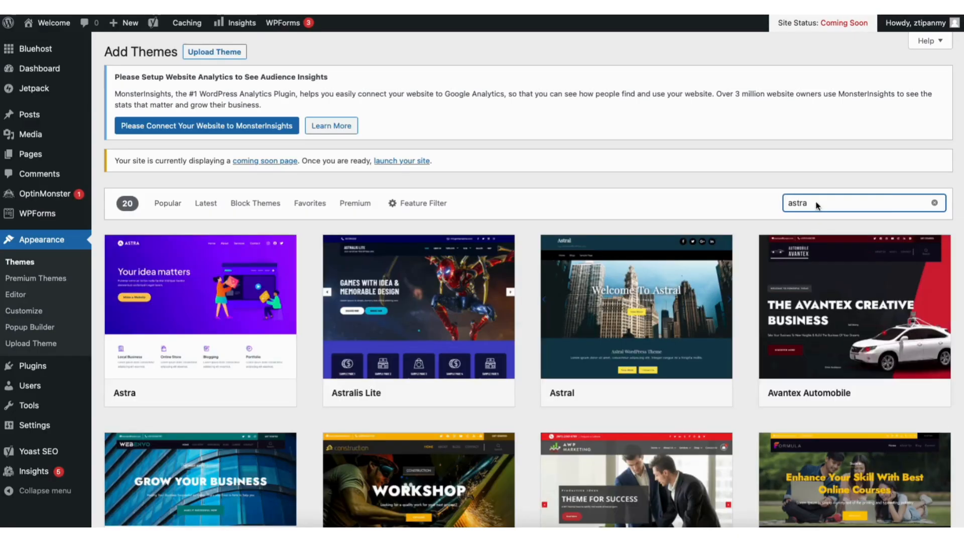
{"action": "left_click", "coordinate": [221, 395]}
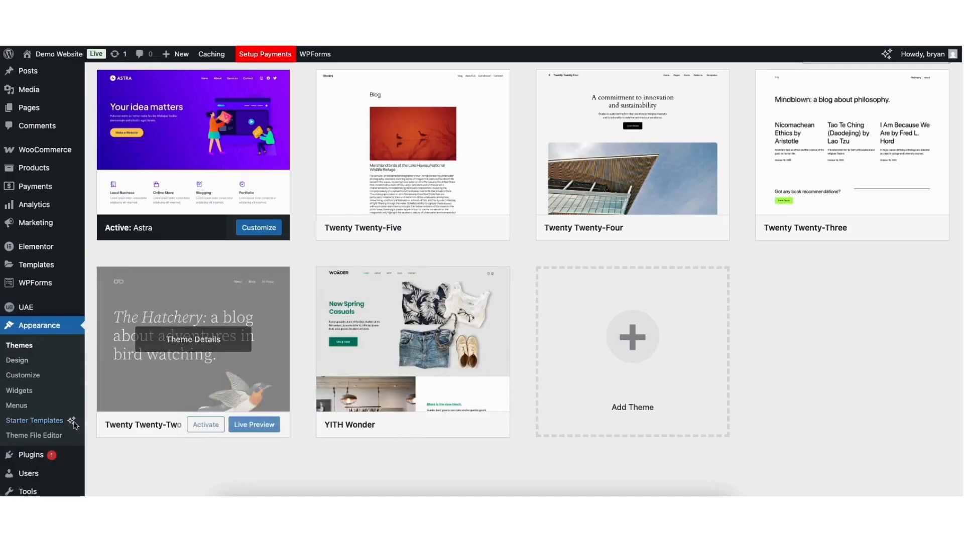
Search the WordPress plugins for "starter templates" and install and activate the Starter Templates plugin by Brainstorm Force
{"action": "mouse_move", "coordinate": [31, 459]}
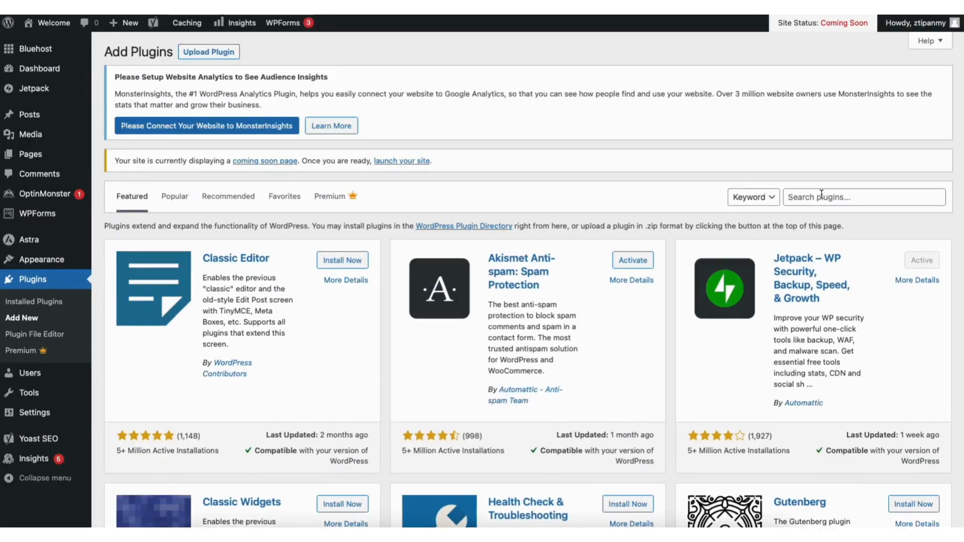
{"action": "left_click", "coordinate": [832, 188]}
{"action": "type", "text": "starter temp"}
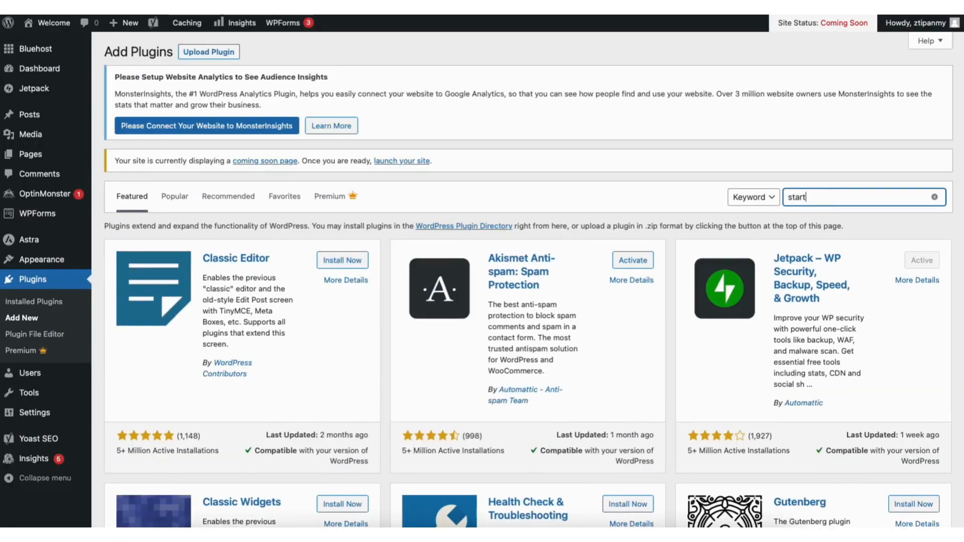
{"action": "type", "text": "lates"}
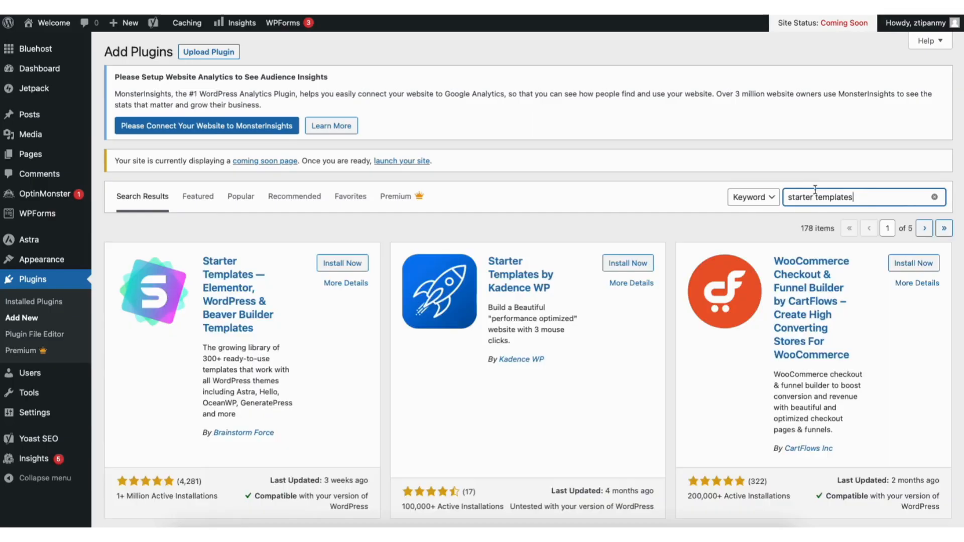
{"action": "left_click", "coordinate": [337, 266]}
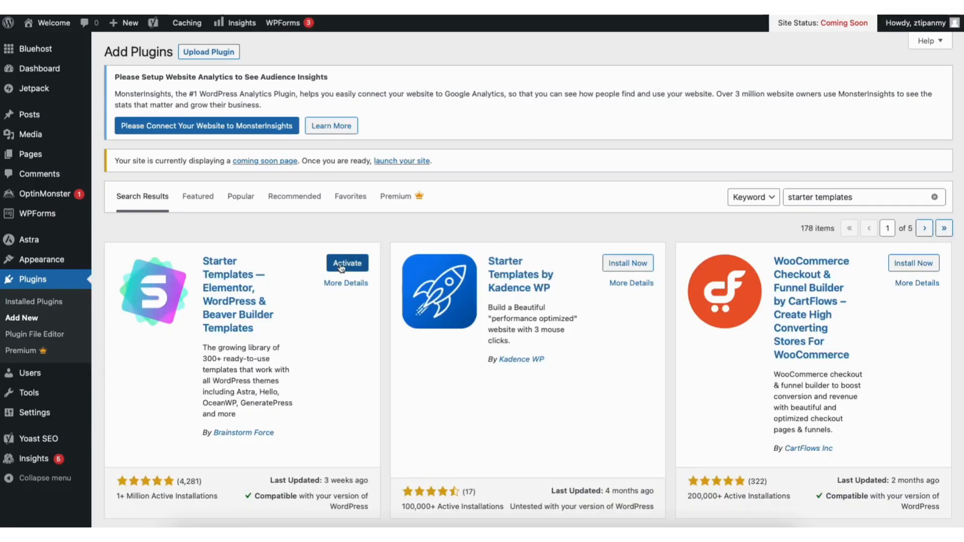
{"action": "left_click", "coordinate": [339, 261]}
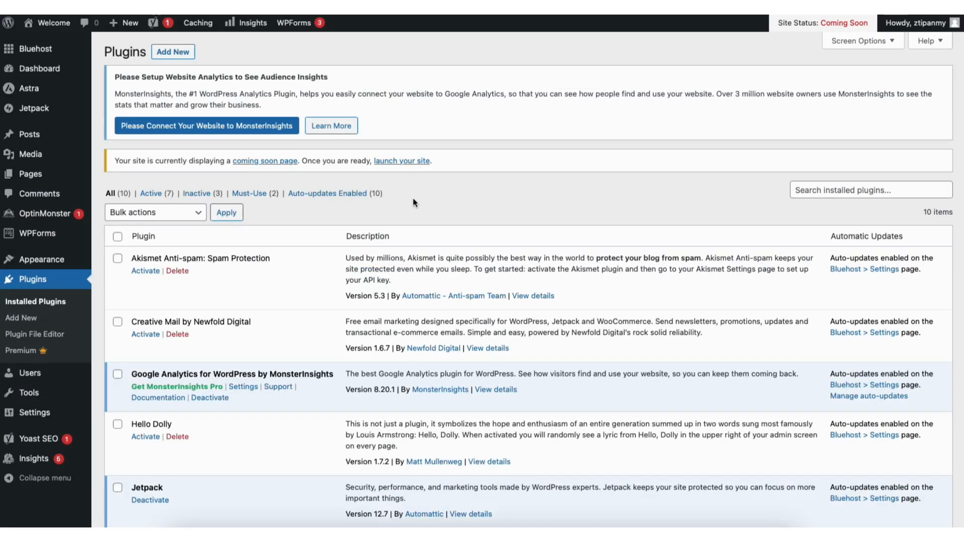
Open the Starter Templates library and choose Elementor as the page builder
{"action": "mouse_move", "coordinate": [51, 261]}
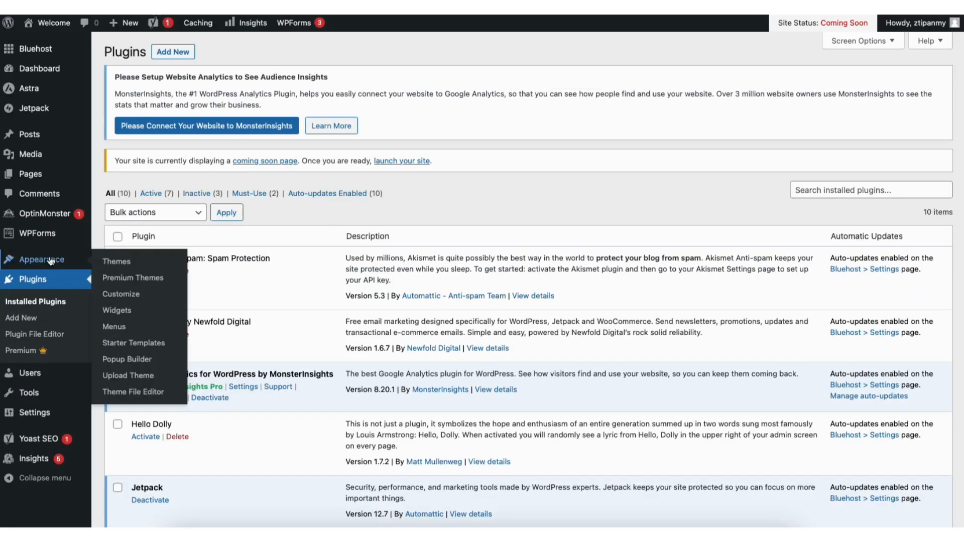
{"action": "left_click", "coordinate": [125, 343]}
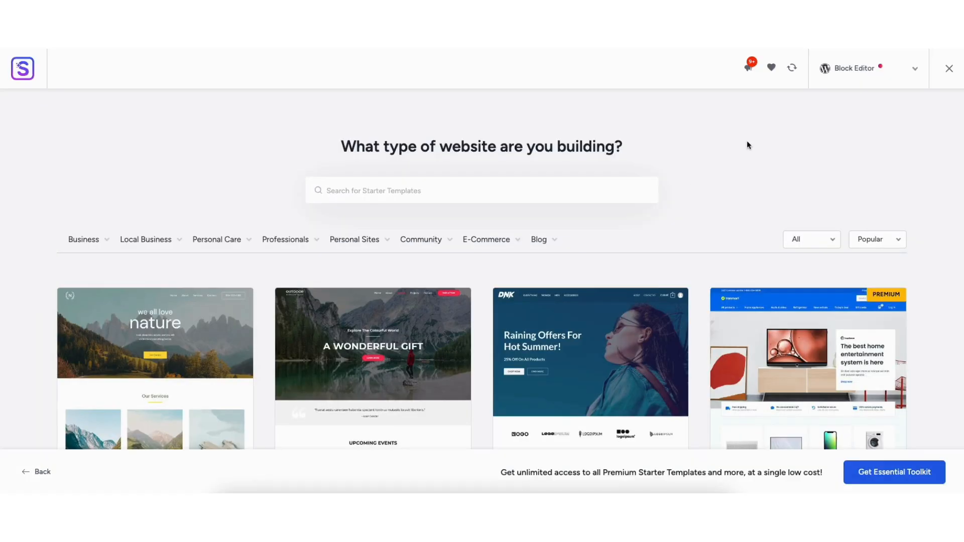
{"action": "left_click", "coordinate": [852, 73]}
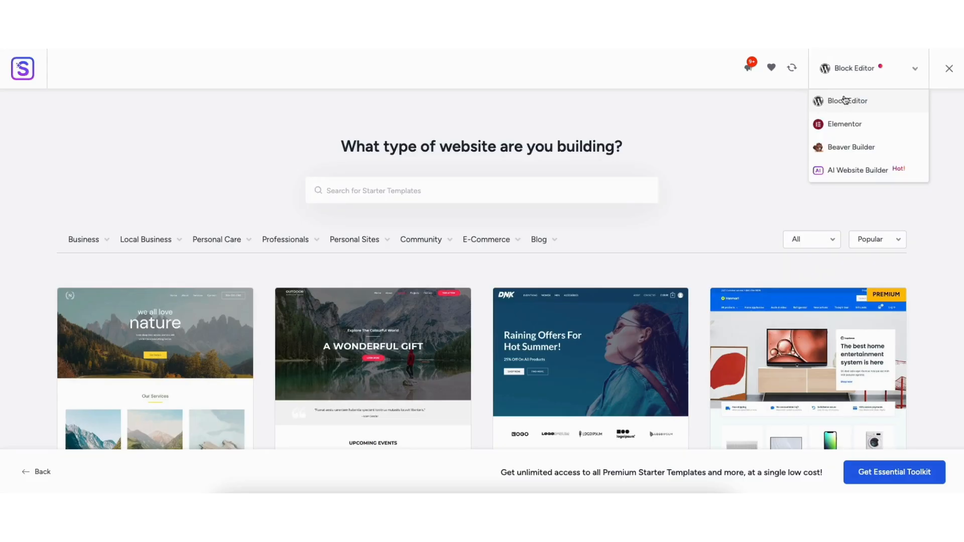
{"action": "left_click", "coordinate": [841, 125]}
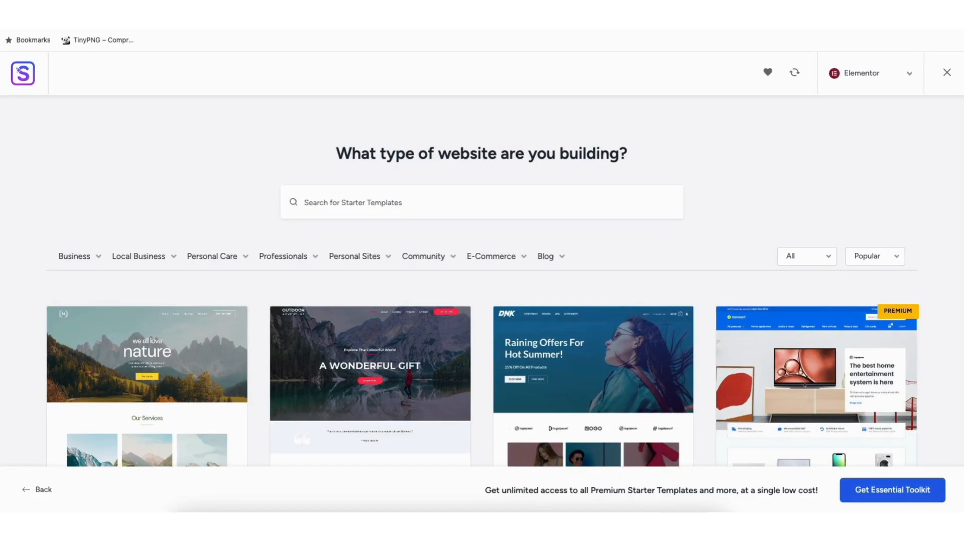
Look through the Elementor starter templates and their categories, then preview the Love Nature template and close it
{"action": "scroll", "coordinate": [482, 281], "scroll_direction": "down", "scroll_amount": 6}
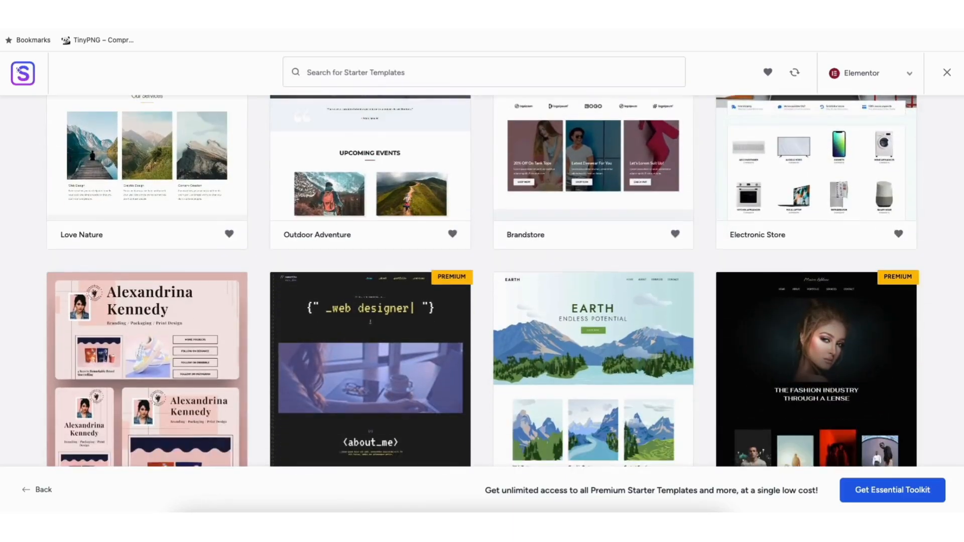
{"action": "scroll", "coordinate": [482, 281], "scroll_direction": "down", "scroll_amount": 13}
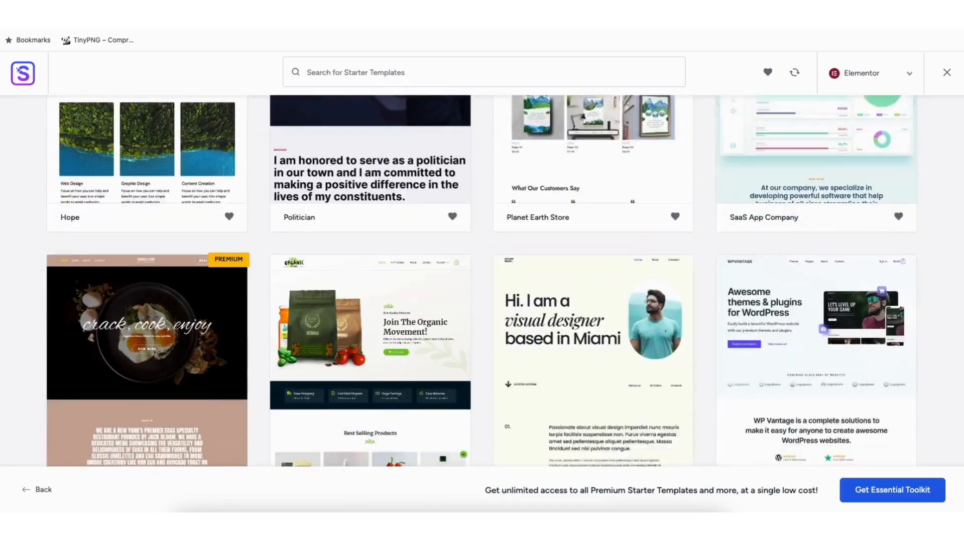
{"action": "scroll", "coordinate": [482, 281], "scroll_direction": "down", "scroll_amount": 2}
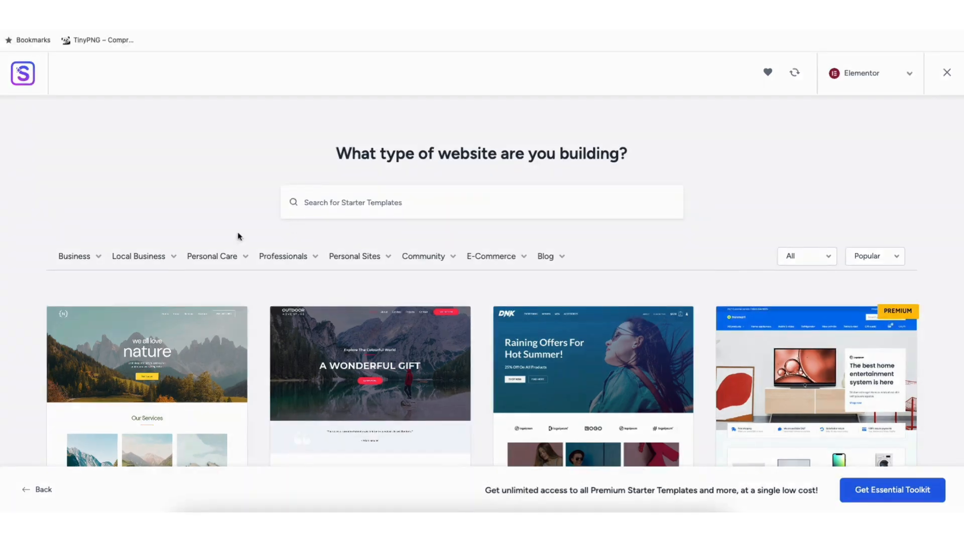
{"action": "mouse_move", "coordinate": [75, 245]}
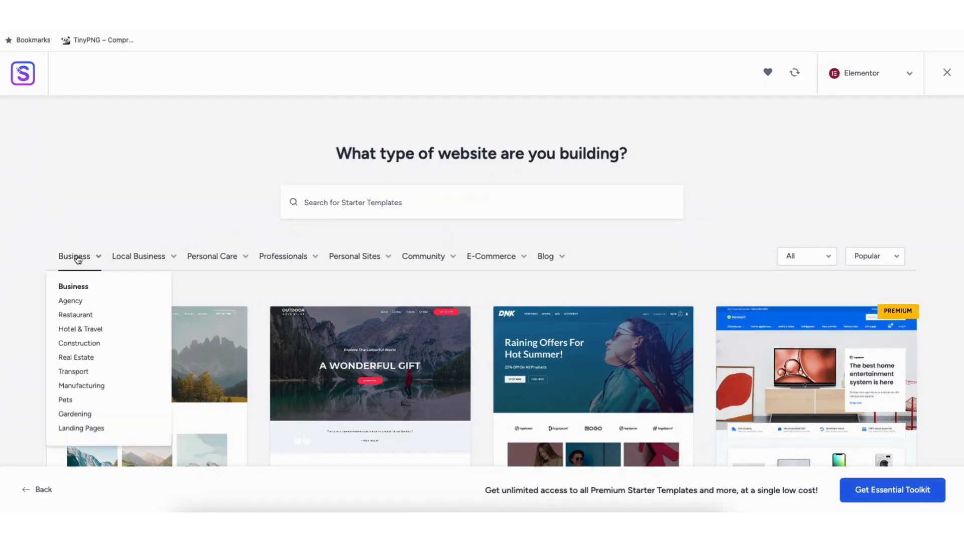
{"action": "mouse_move", "coordinate": [124, 261]}
{"action": "mouse_move", "coordinate": [209, 260]}
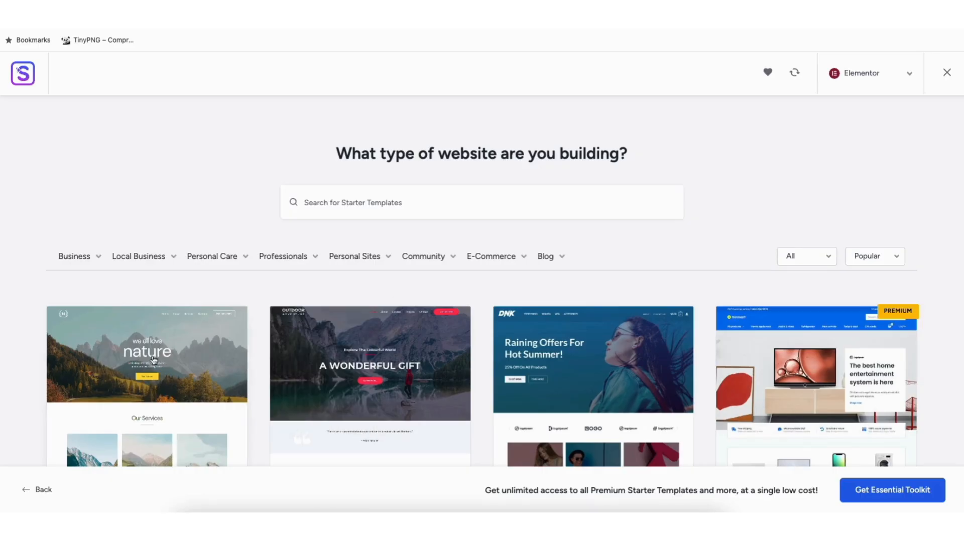
{"action": "left_click", "coordinate": [140, 370]}
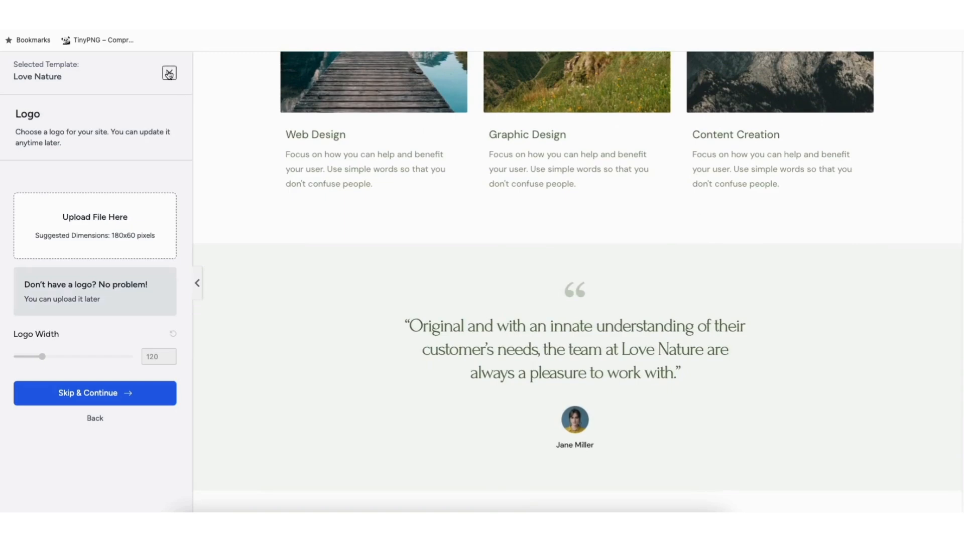
{"action": "left_click", "coordinate": [170, 74]}
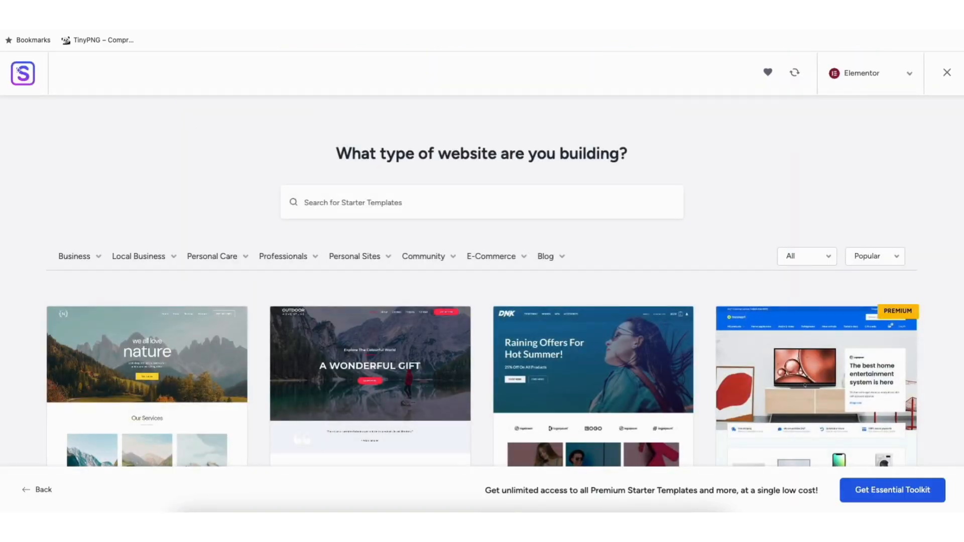
Examine the designs across the full list of popular Elementor starter templates
{"action": "scroll", "coordinate": [482, 281], "scroll_direction": "down", "scroll_amount": 6}
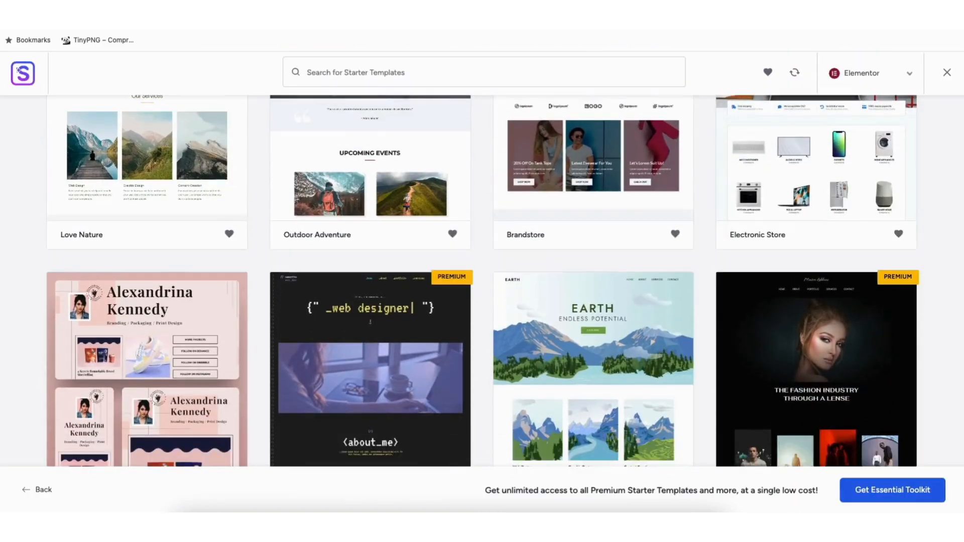
{"action": "scroll", "coordinate": [482, 281], "scroll_direction": "down", "scroll_amount": 12}
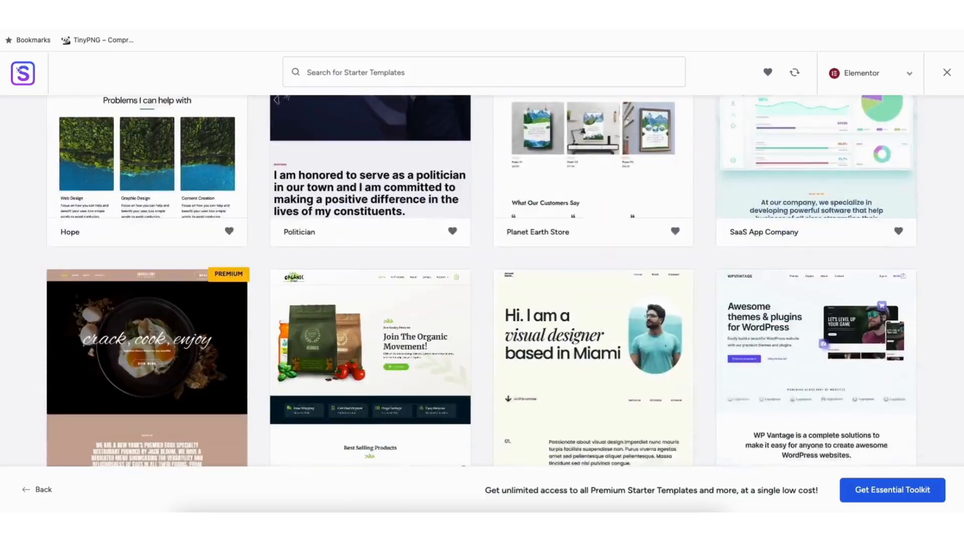
{"action": "scroll", "coordinate": [482, 281], "scroll_direction": "down", "scroll_amount": 9}
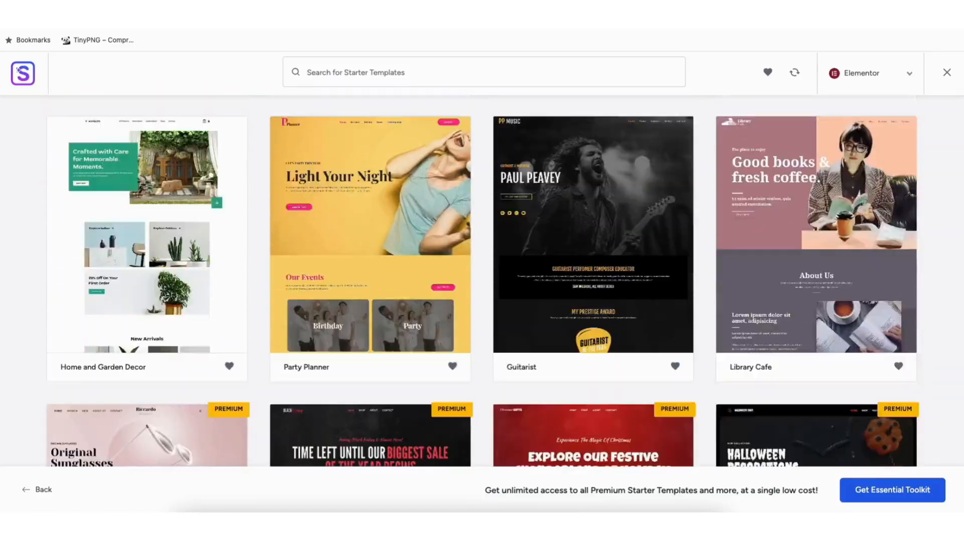
{"action": "scroll", "coordinate": [482, 281], "scroll_direction": "down", "scroll_amount": 12}
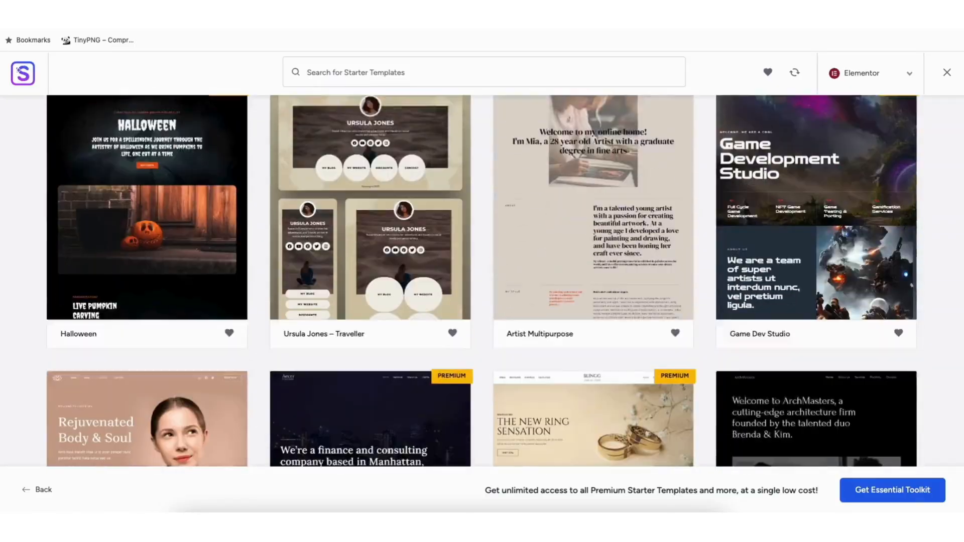
{"action": "scroll", "coordinate": [482, 281], "scroll_direction": "down", "scroll_amount": 12}
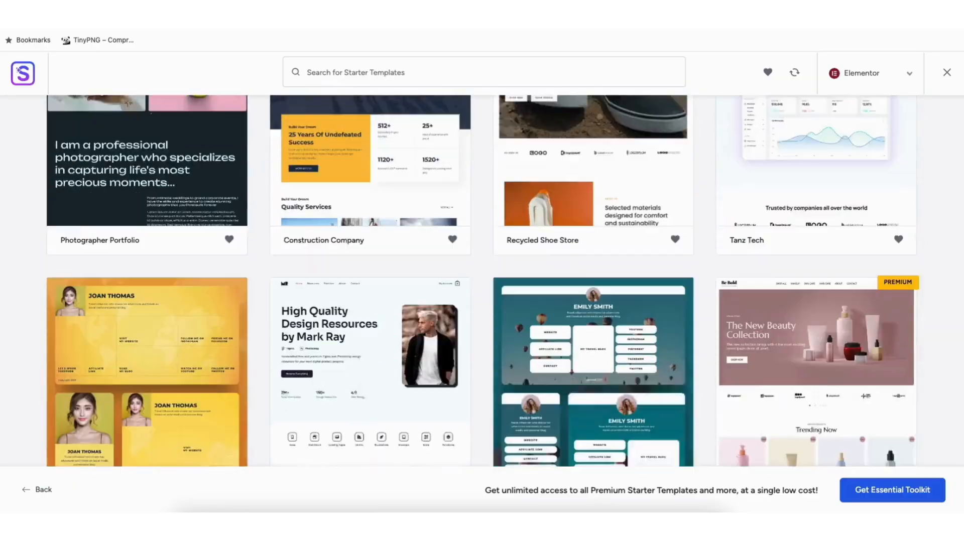
{"action": "scroll", "coordinate": [482, 282], "scroll_direction": "down", "scroll_amount": 9}
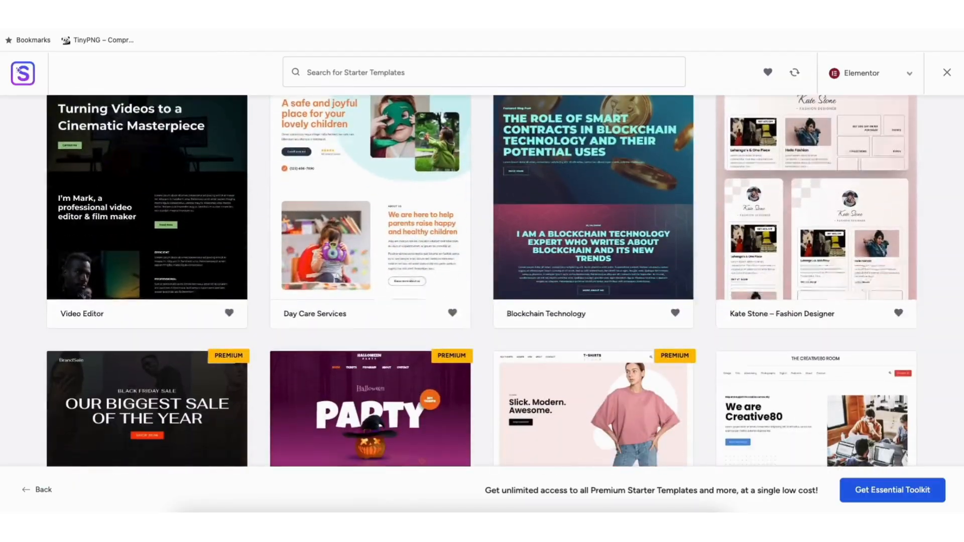
{"action": "scroll", "coordinate": [483, 282], "scroll_direction": "down", "scroll_amount": 8}
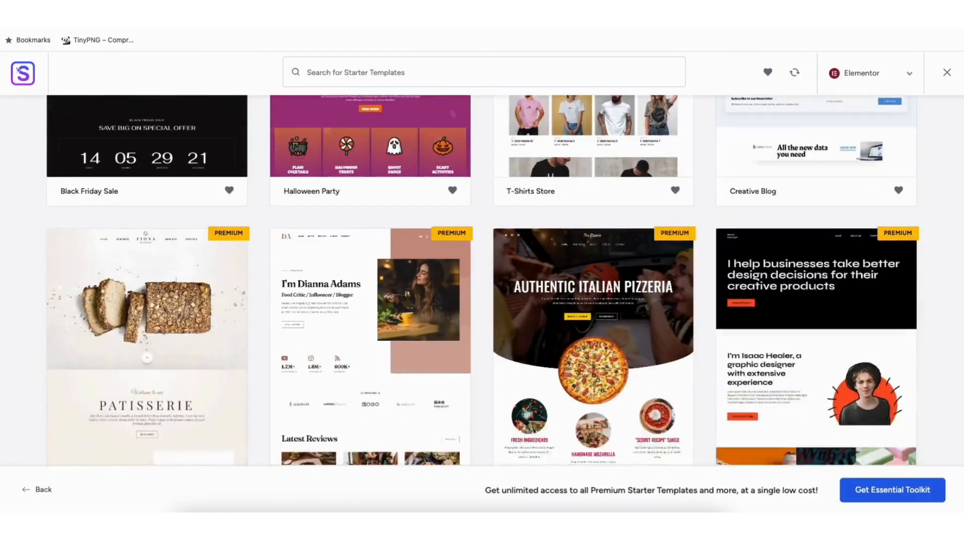
{"action": "scroll", "coordinate": [482, 281], "scroll_direction": "down", "scroll_amount": 9}
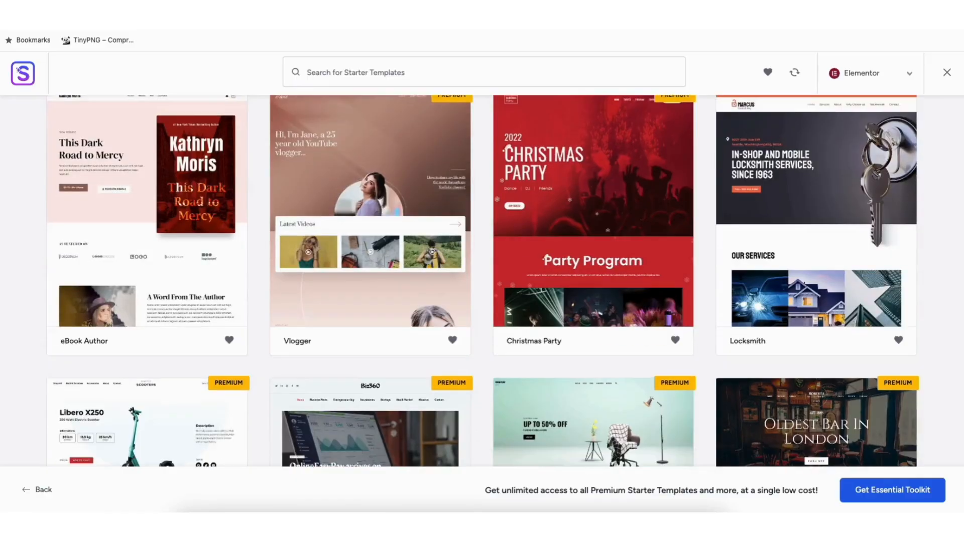
{"action": "scroll", "coordinate": [482, 281], "scroll_direction": "down", "scroll_amount": 9}
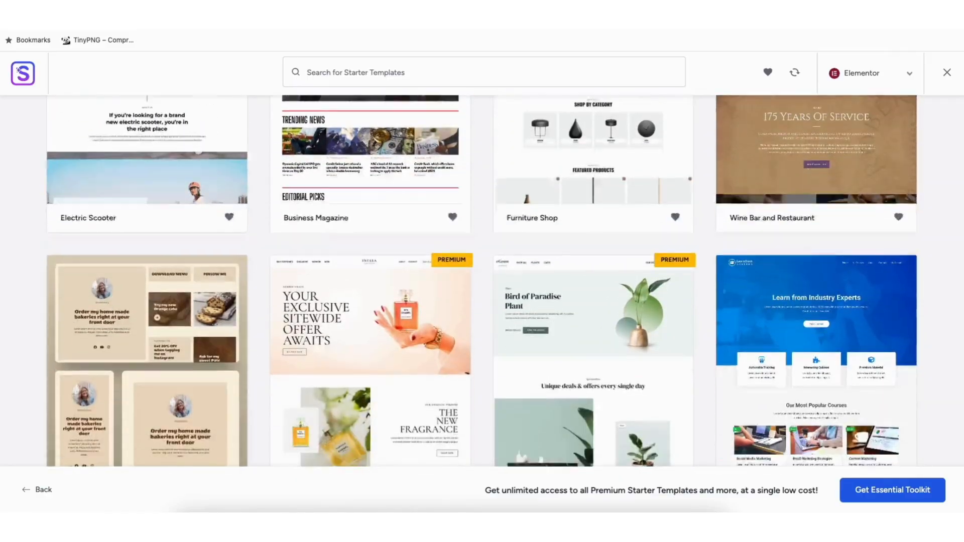
{"action": "scroll", "coordinate": [414, 379], "scroll_direction": "down", "scroll_amount": 4}
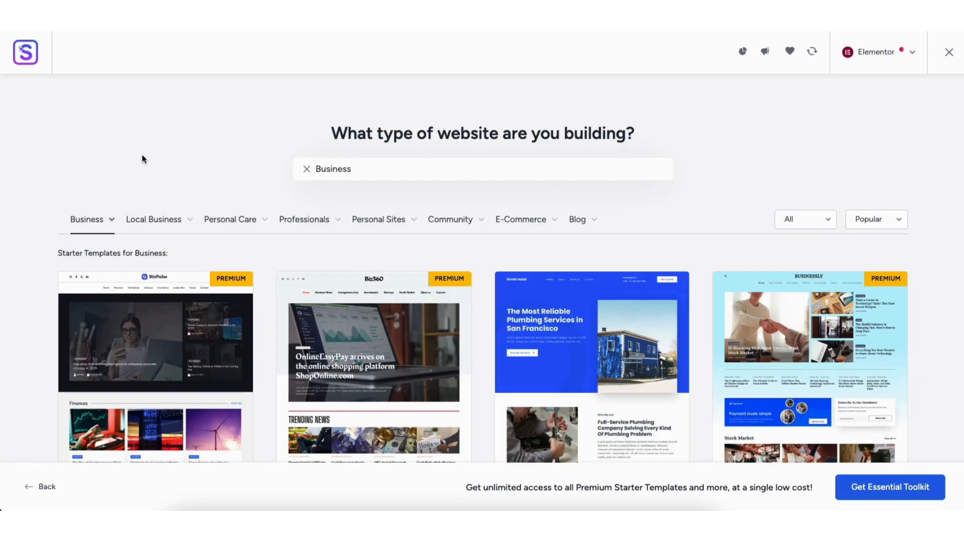
Look through the Business starter templates and select the Business Coaching & Consulting template
{"action": "mouse_move", "coordinate": [94, 221]}
{"action": "scroll", "coordinate": [483, 301], "scroll_direction": "down", "scroll_amount": 15}
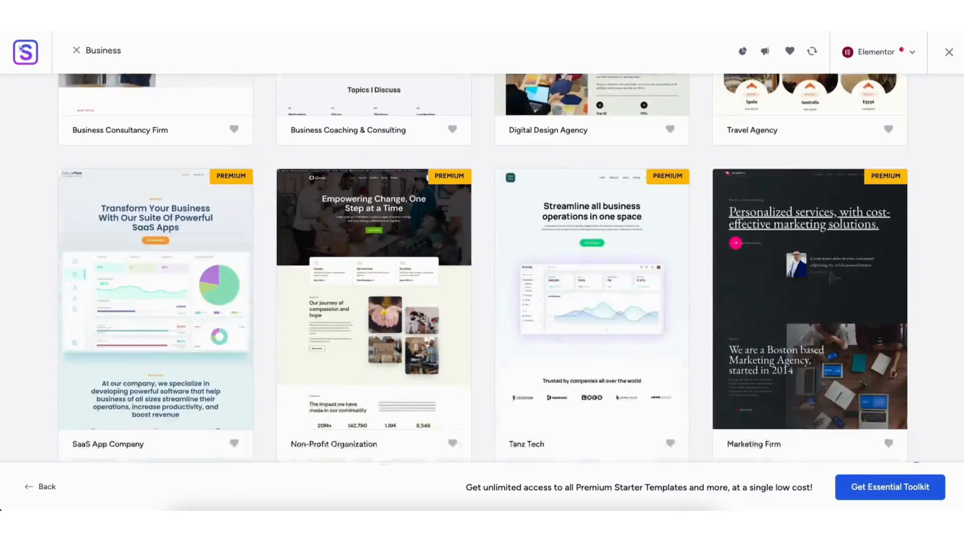
{"action": "scroll", "coordinate": [482, 266], "scroll_direction": "down", "scroll_amount": 15}
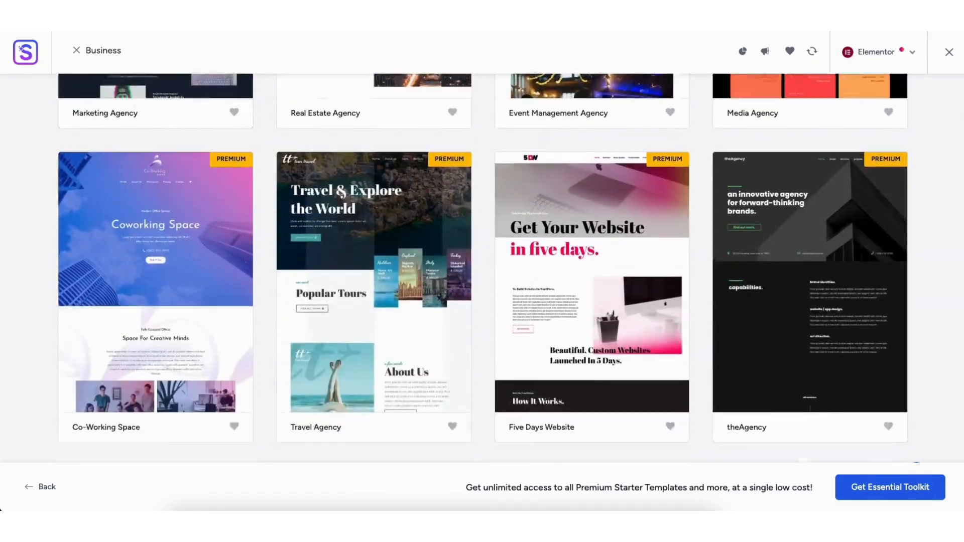
{"action": "scroll", "coordinate": [482, 266], "scroll_direction": "down", "scroll_amount": 12}
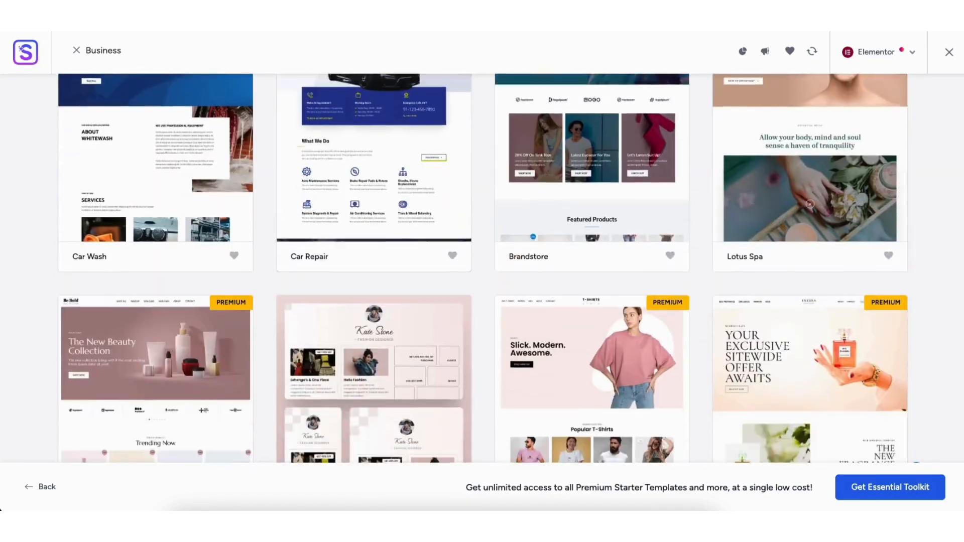
{"action": "scroll", "coordinate": [482, 266], "scroll_direction": "down", "scroll_amount": 9}
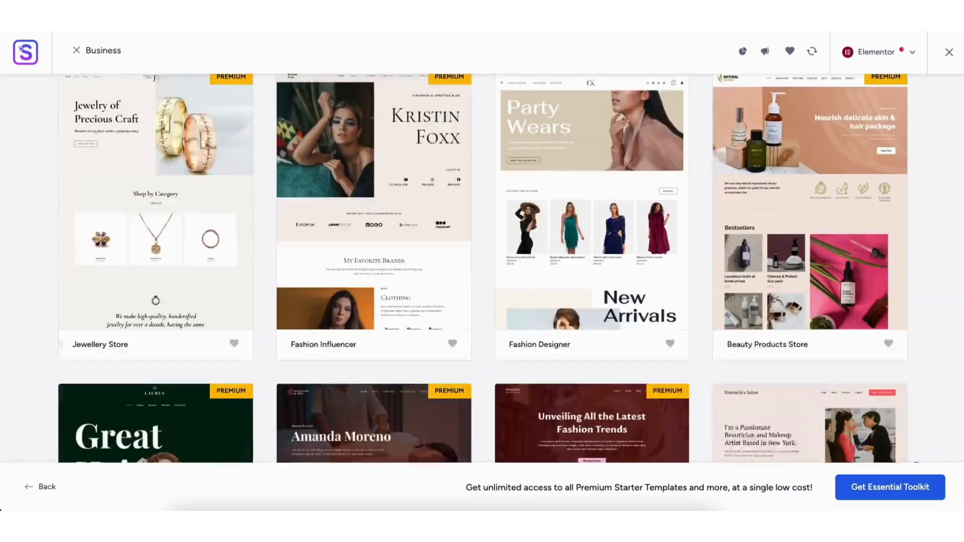
{"action": "scroll", "coordinate": [482, 266], "scroll_direction": "down", "scroll_amount": 3}
{"action": "scroll", "coordinate": [482, 266], "scroll_direction": "up", "scroll_amount": 18}
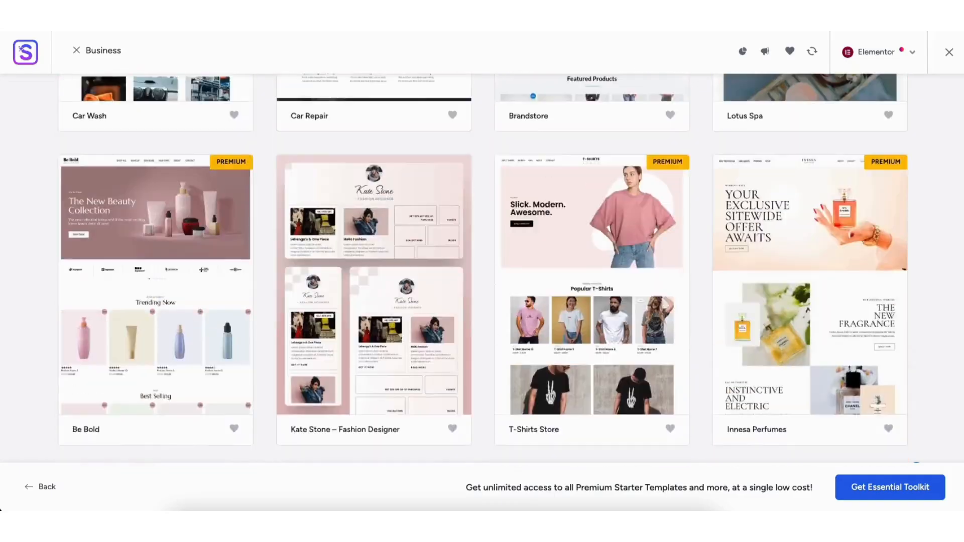
{"action": "scroll", "coordinate": [482, 266], "scroll_direction": "up", "scroll_amount": 20}
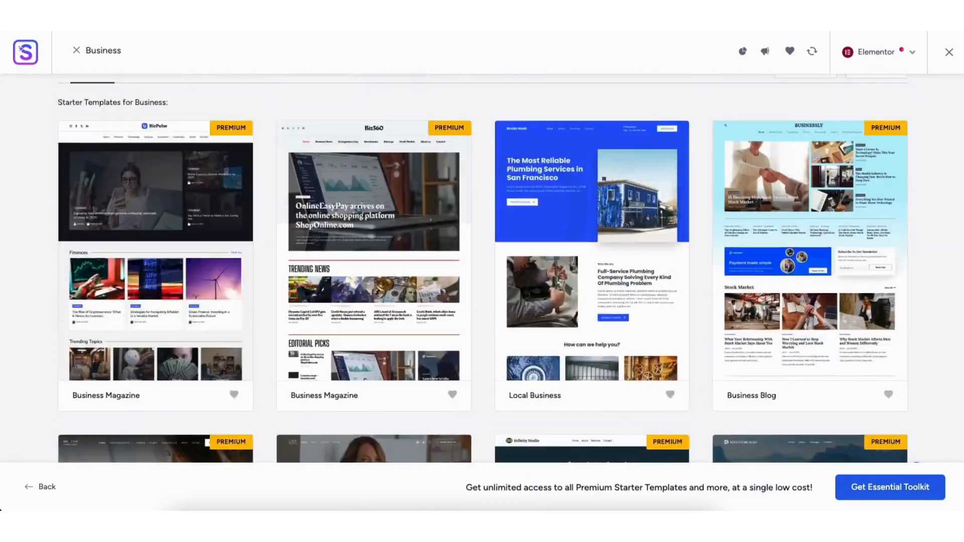
{"action": "scroll", "coordinate": [482, 266], "scroll_direction": "down", "scroll_amount": 8}
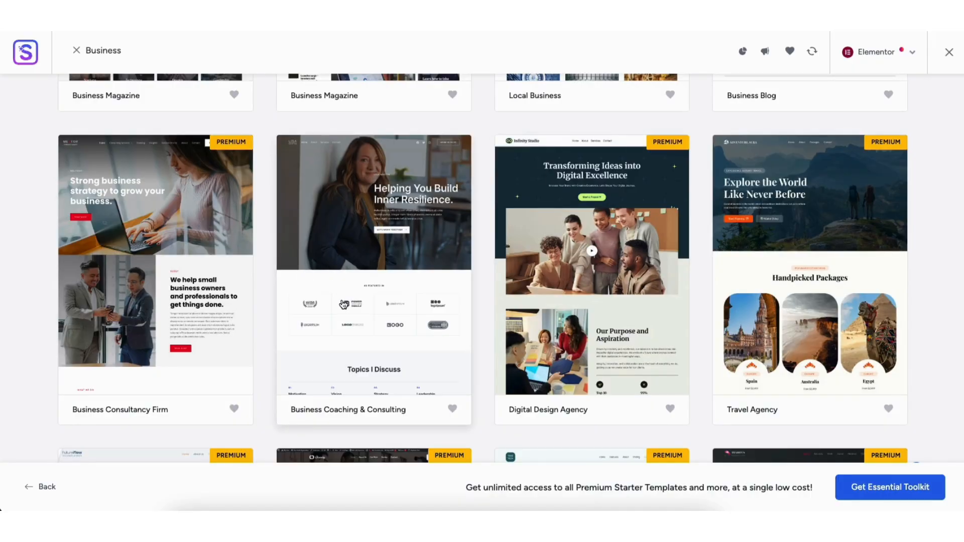
{"action": "left_click", "coordinate": [352, 266]}
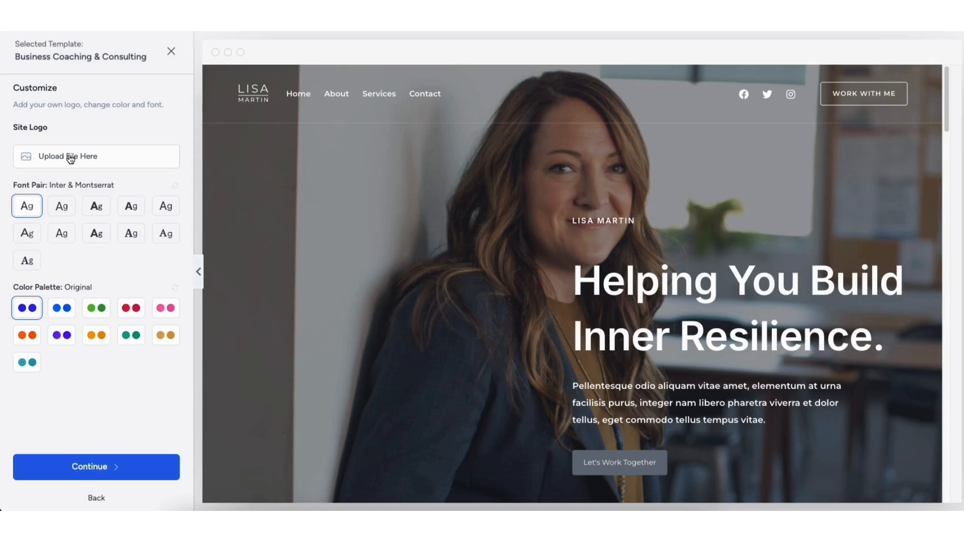
Try several color palettes on the Business Coaching & Consulting template, ending with the gold Style 9 palette
{"action": "left_click", "coordinate": [63, 309]}
{"action": "left_click", "coordinate": [95, 312]}
{"action": "left_click", "coordinate": [136, 314]}
{"action": "left_click", "coordinate": [168, 311]}
{"action": "left_click", "coordinate": [166, 338]}
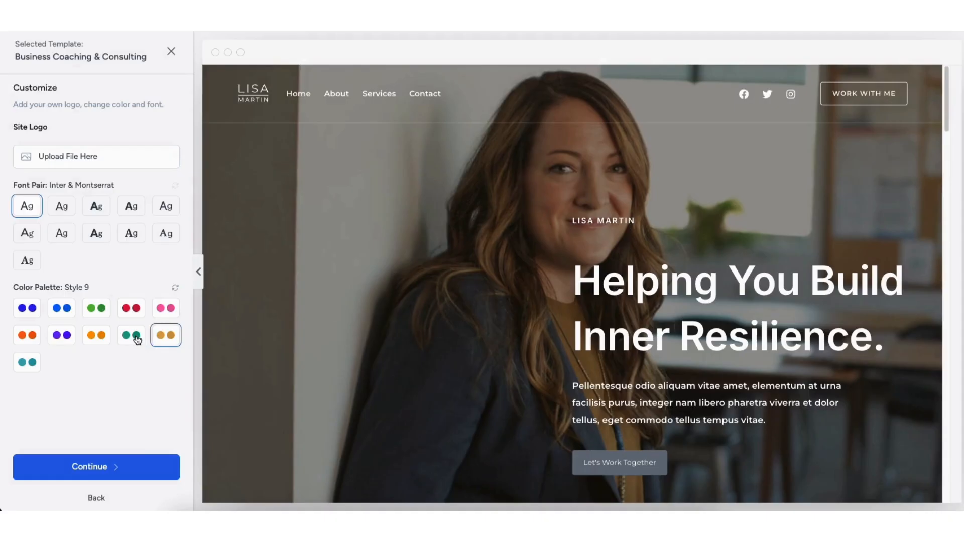
Try more color palettes on the Business Coaching & Consulting template, settle on the Original palette and continue to the feature selection
{"action": "left_click", "coordinate": [137, 340]}
{"action": "left_click", "coordinate": [96, 338]}
{"action": "left_click", "coordinate": [64, 335]}
{"action": "left_click", "coordinate": [32, 309]}
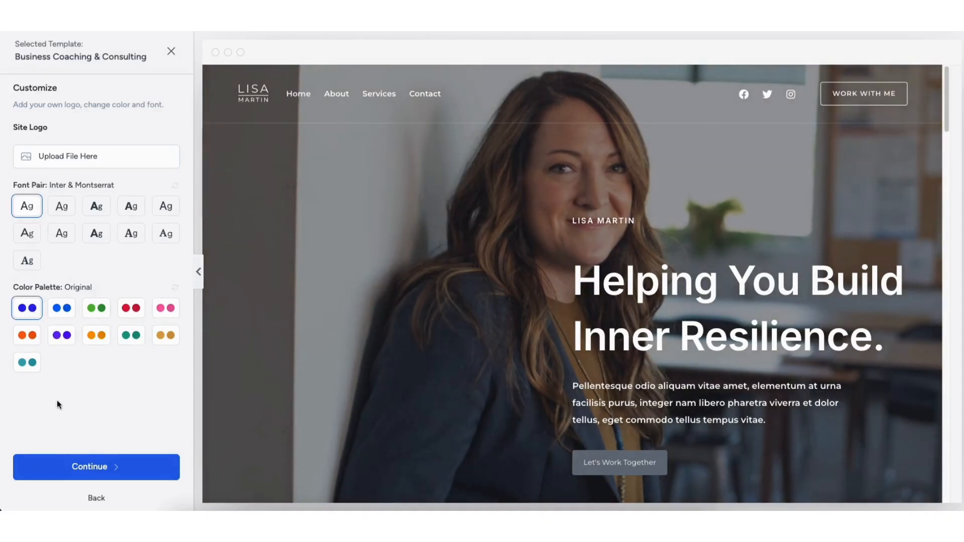
{"action": "left_click", "coordinate": [83, 462]}
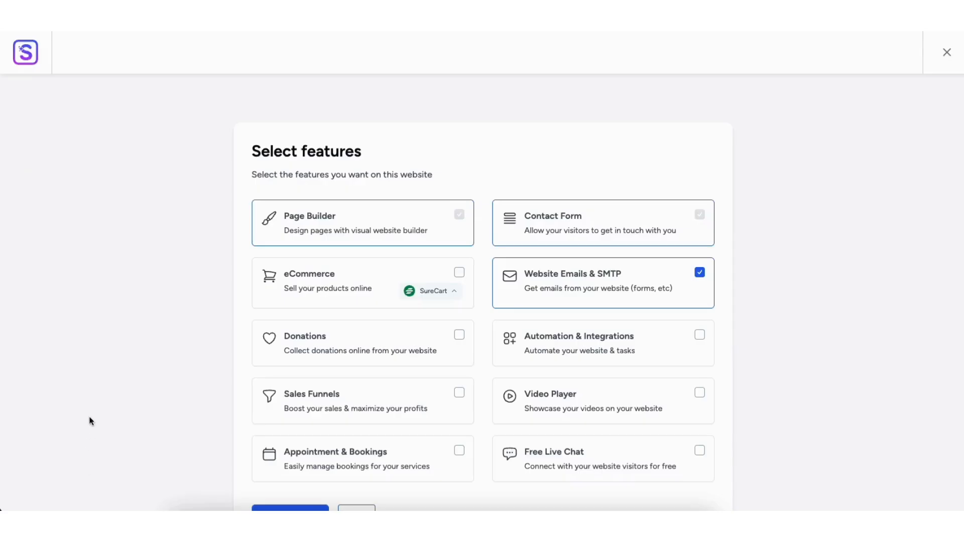
Skip the optional feature selection and build the website with all advanced import options left enabled
{"action": "scroll", "coordinate": [650, 286], "scroll_direction": "down", "scroll_amount": 2}
{"action": "left_click", "coordinate": [700, 271]}
{"action": "left_click", "coordinate": [701, 270]}
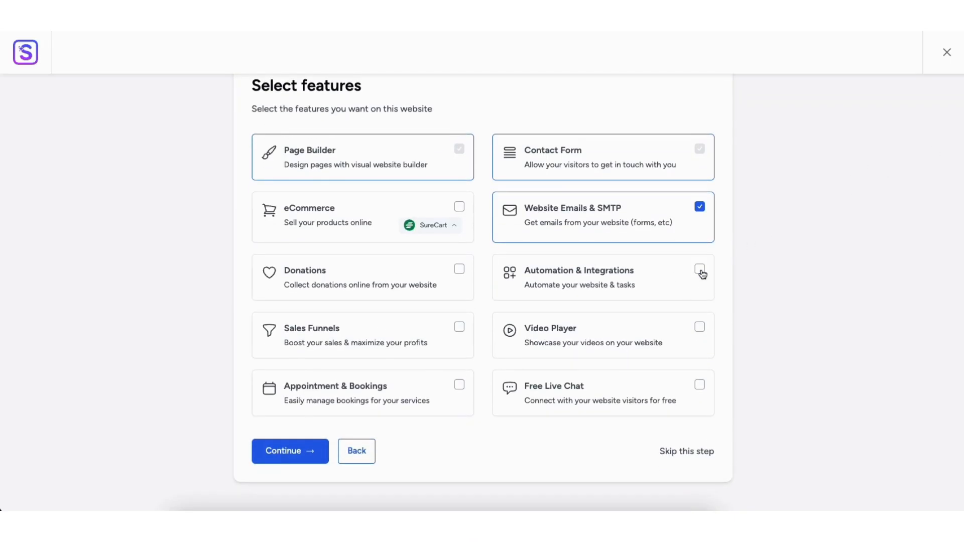
{"action": "left_click", "coordinate": [686, 453]}
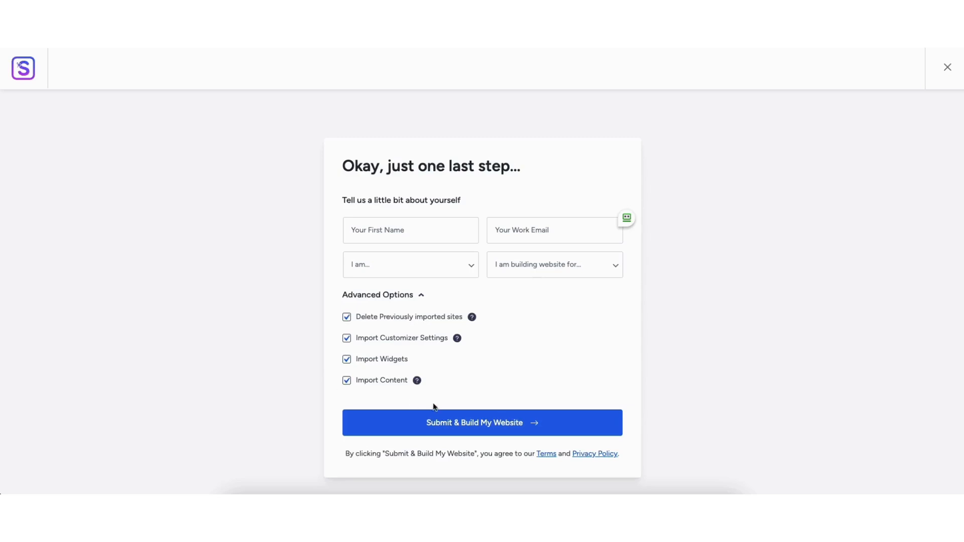
{"action": "left_click", "coordinate": [475, 425]}
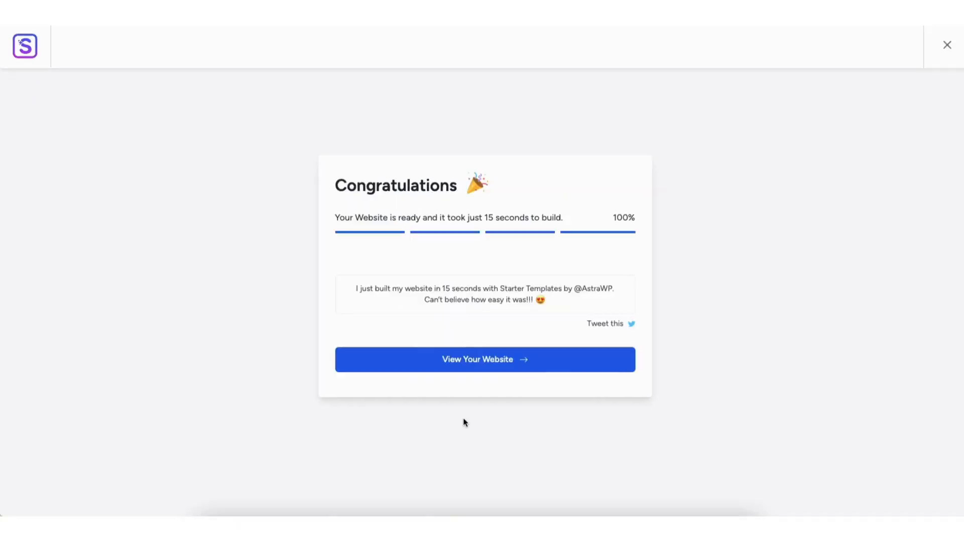
View the newly built website and look through the home page sections down to the footer
{"action": "left_click", "coordinate": [461, 359]}
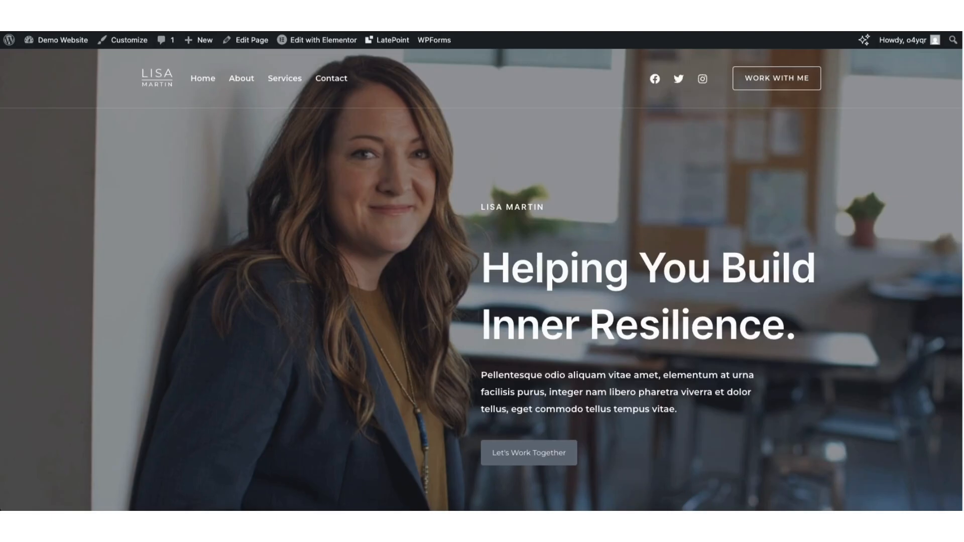
{"action": "scroll", "coordinate": [481, 281], "scroll_direction": "down", "scroll_amount": 10}
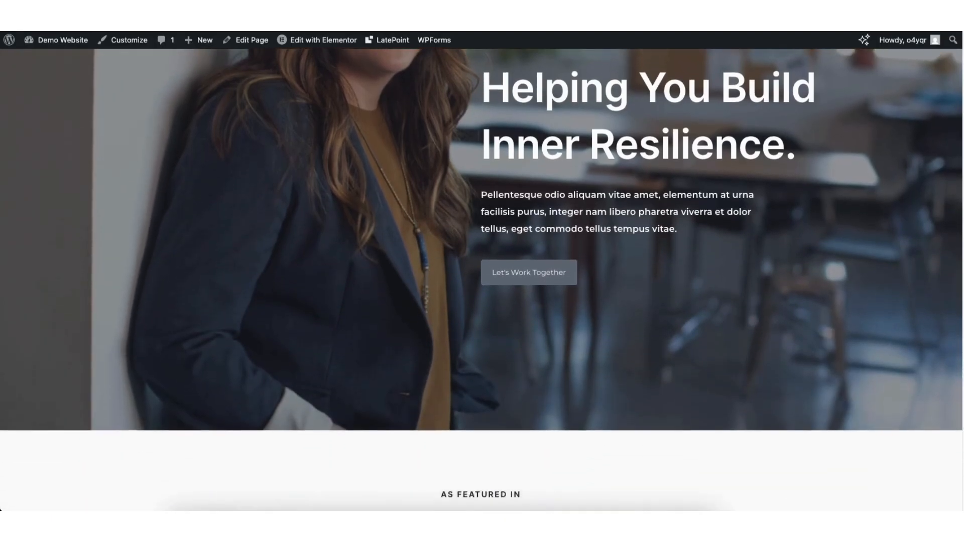
{"action": "scroll", "coordinate": [481, 280], "scroll_direction": "down", "scroll_amount": 12}
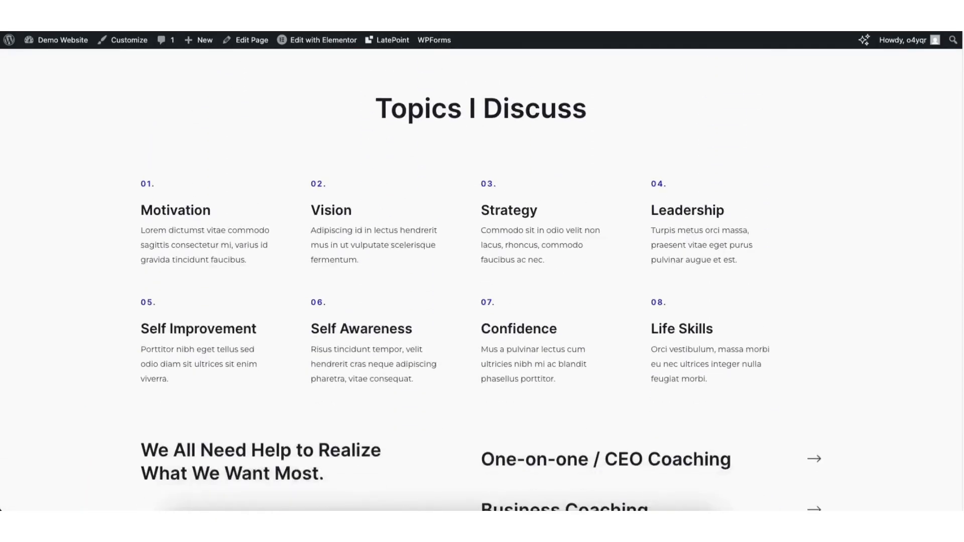
{"action": "scroll", "coordinate": [482, 280], "scroll_direction": "down", "scroll_amount": 11}
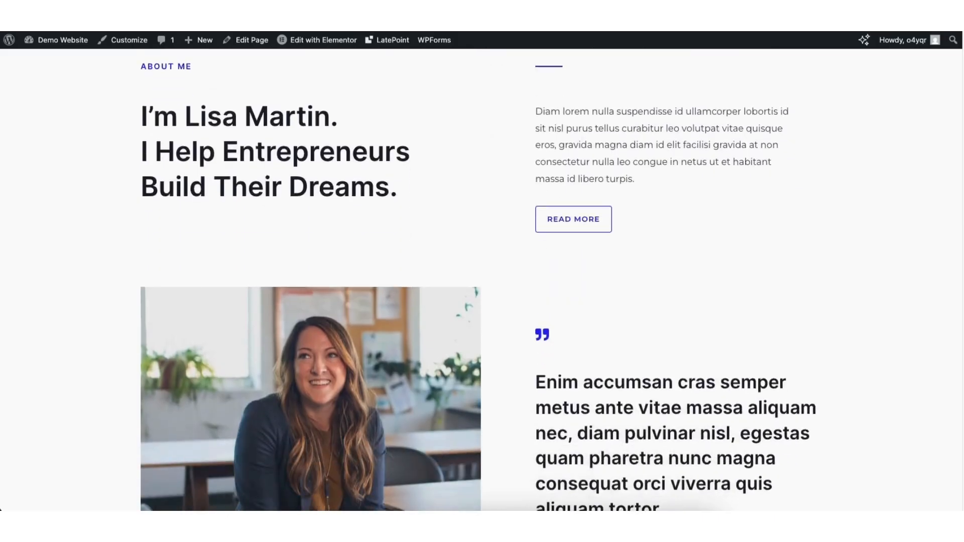
{"action": "scroll", "coordinate": [481, 280], "scroll_direction": "down", "scroll_amount": 11}
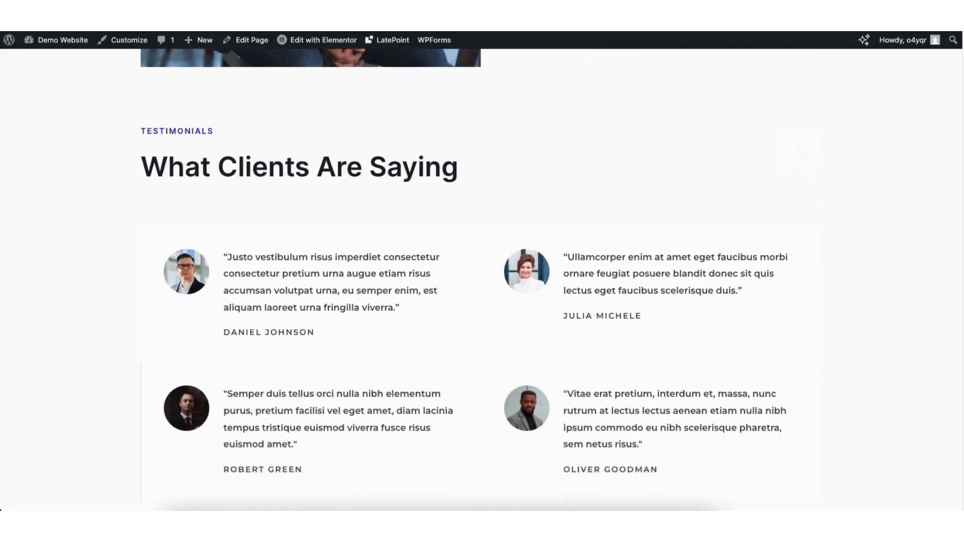
{"action": "scroll", "coordinate": [481, 281], "scroll_direction": "down", "scroll_amount": 5}
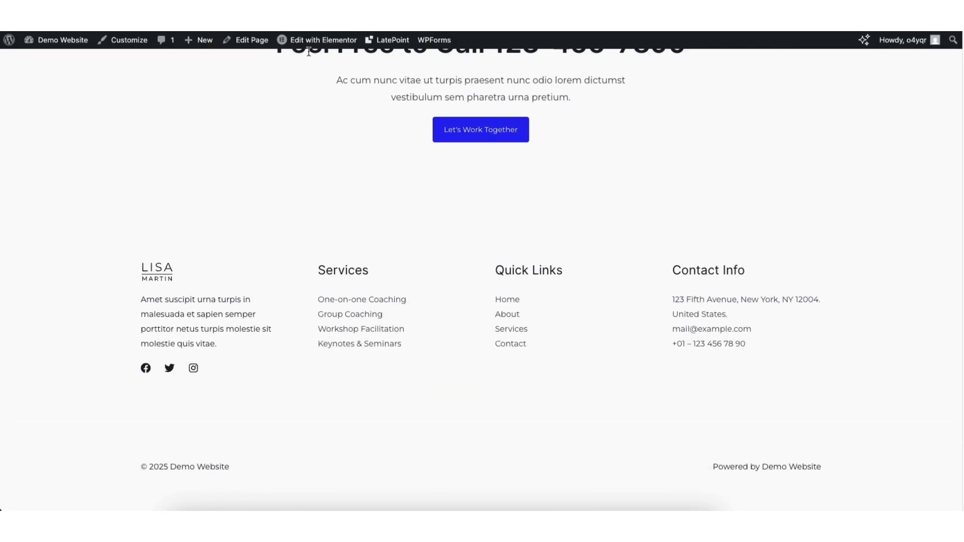
Open the home page in the Elementor editor and replace the main hero heading with "My Demo Business Website."
{"action": "mouse_move", "coordinate": [311, 45]}
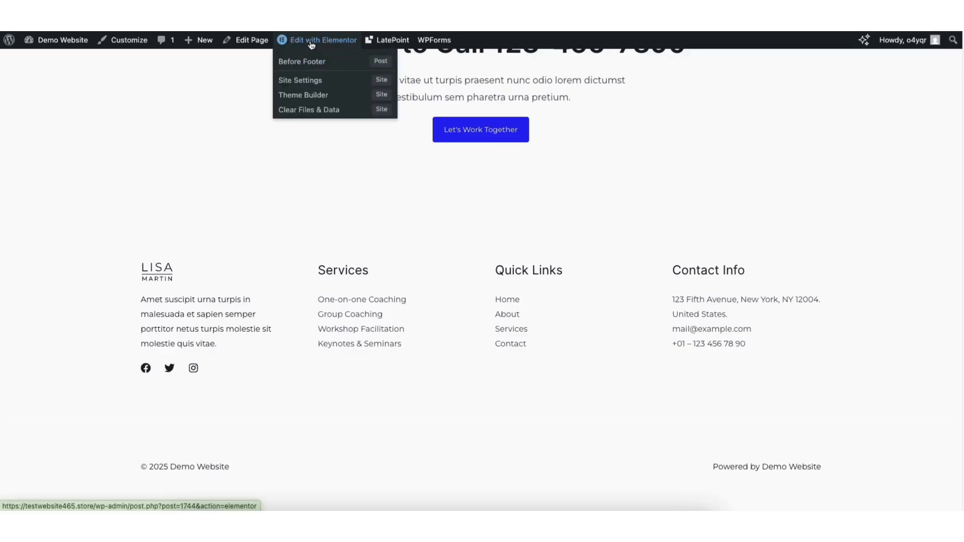
{"action": "left_click", "coordinate": [312, 44]}
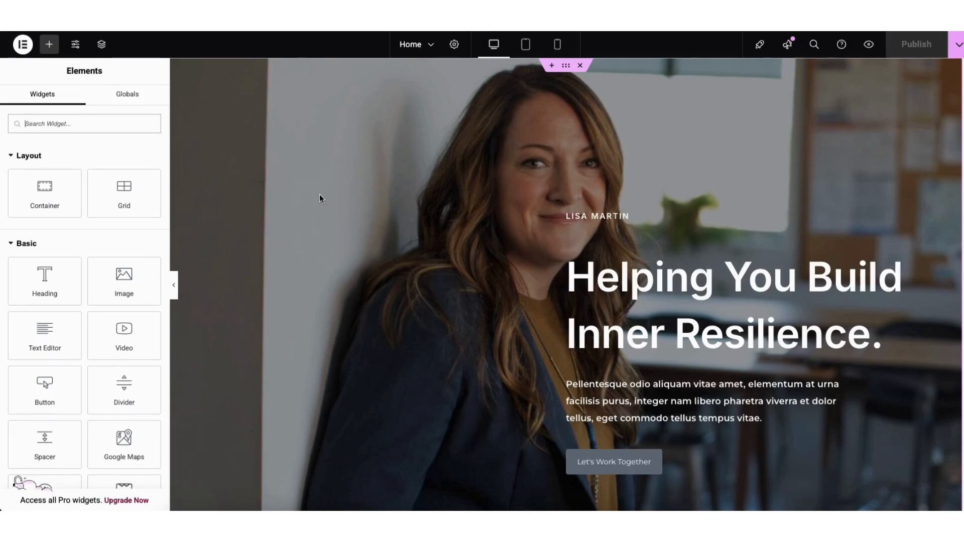
{"action": "left_click", "coordinate": [585, 275]}
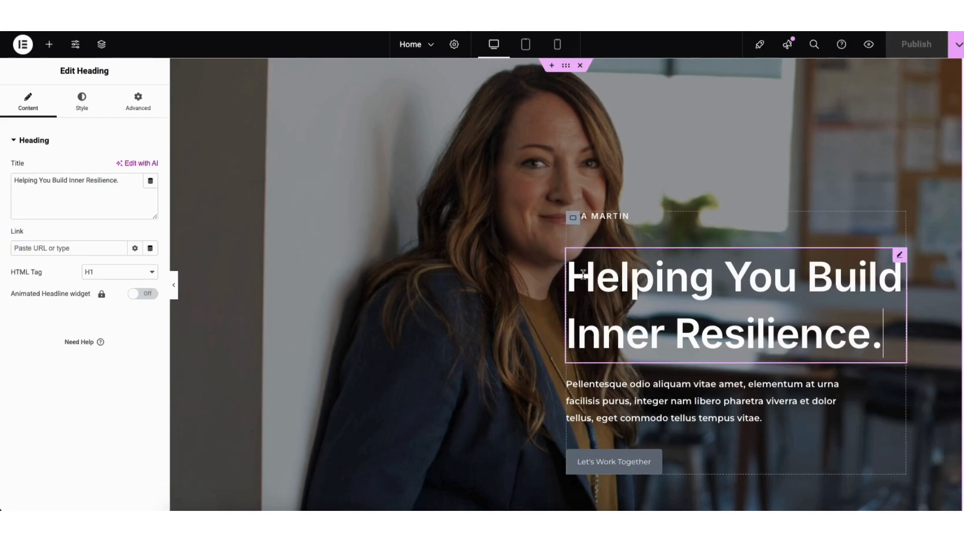
{"action": "left_click_drag", "start_coordinate": [566, 276], "coordinate": [885, 335]}
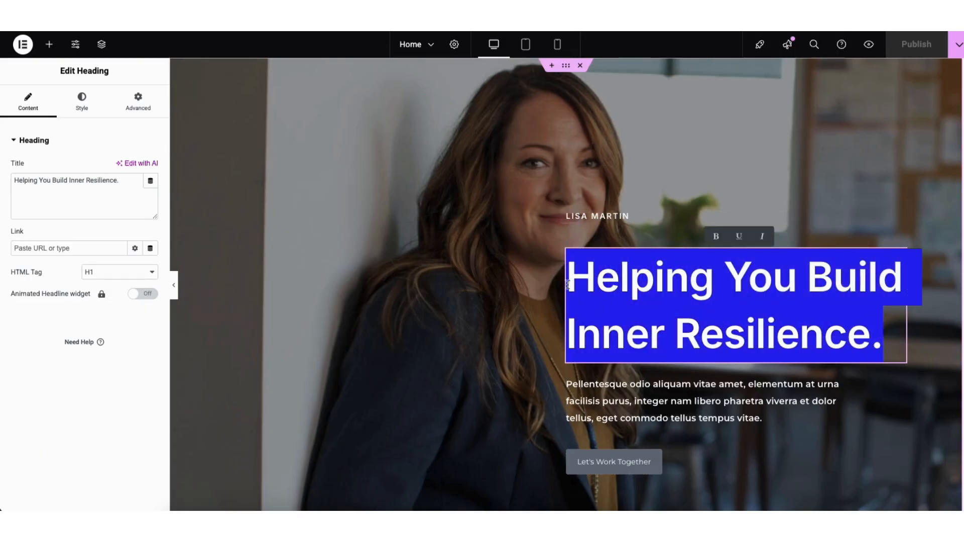
{"action": "left_click", "coordinate": [568, 284]}
{"action": "left_click_drag", "start_coordinate": [567, 277], "coordinate": [886, 329]}
{"action": "type", "text": "My Dem"}
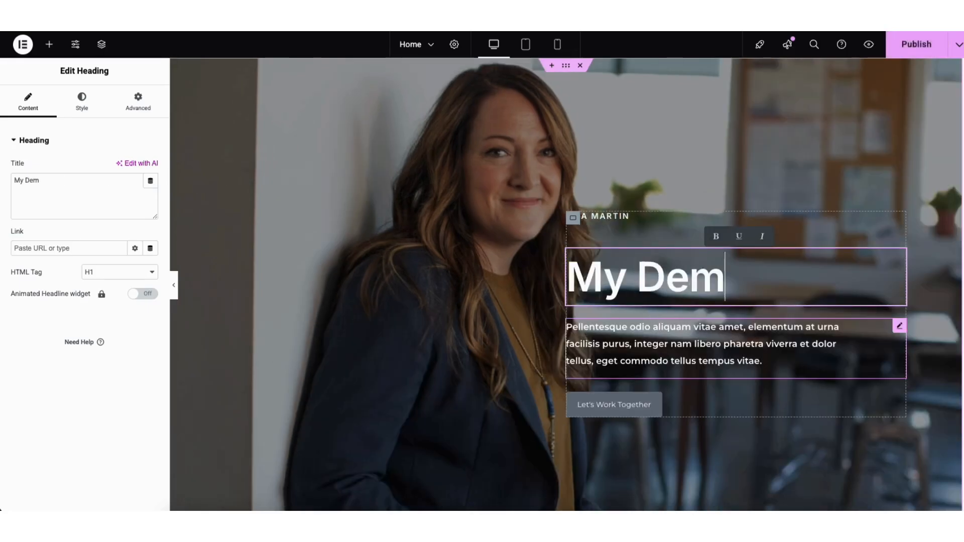
{"action": "type", "text": "o Busines"}
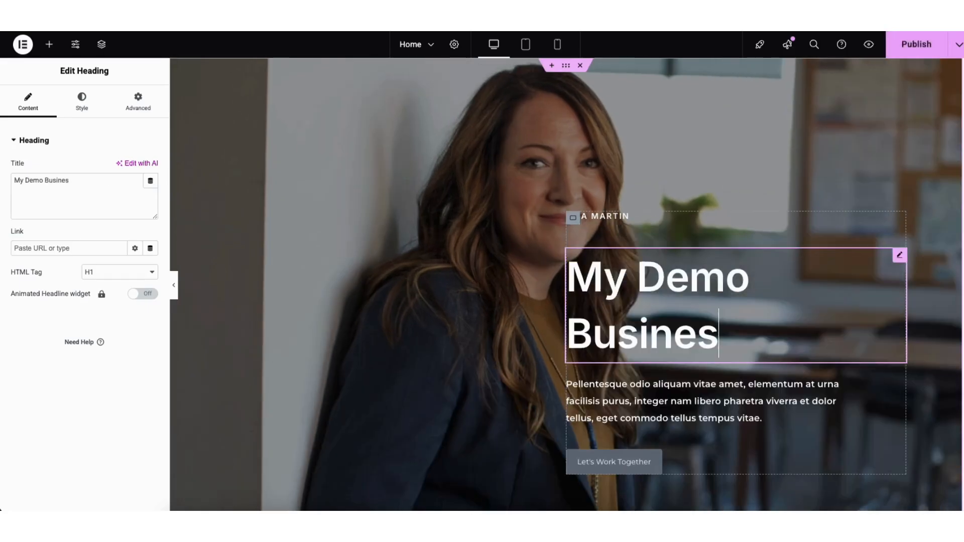
{"action": "type", "text": "s Website."}
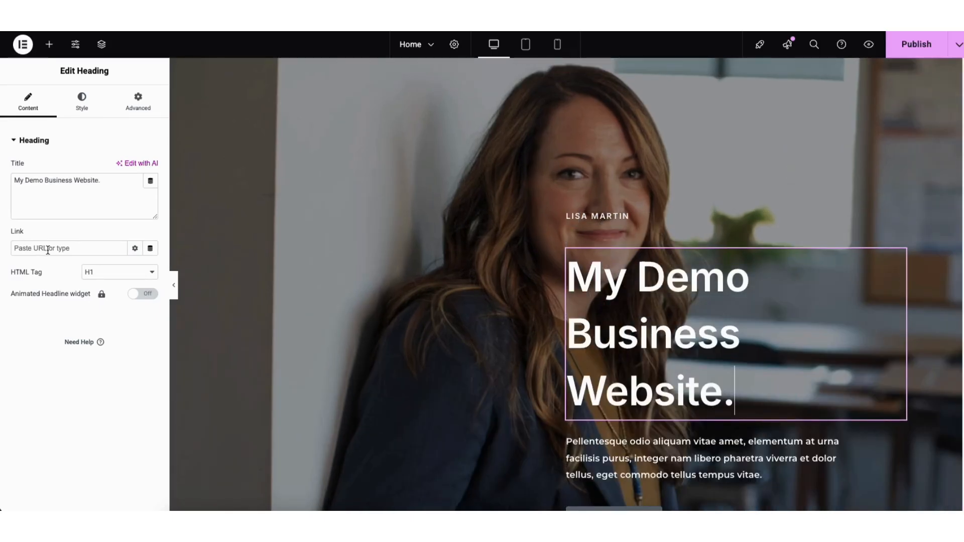
Examine the hero heading's HTML tag choices, style settings, typography options and available font families
{"action": "left_click", "coordinate": [93, 272]}
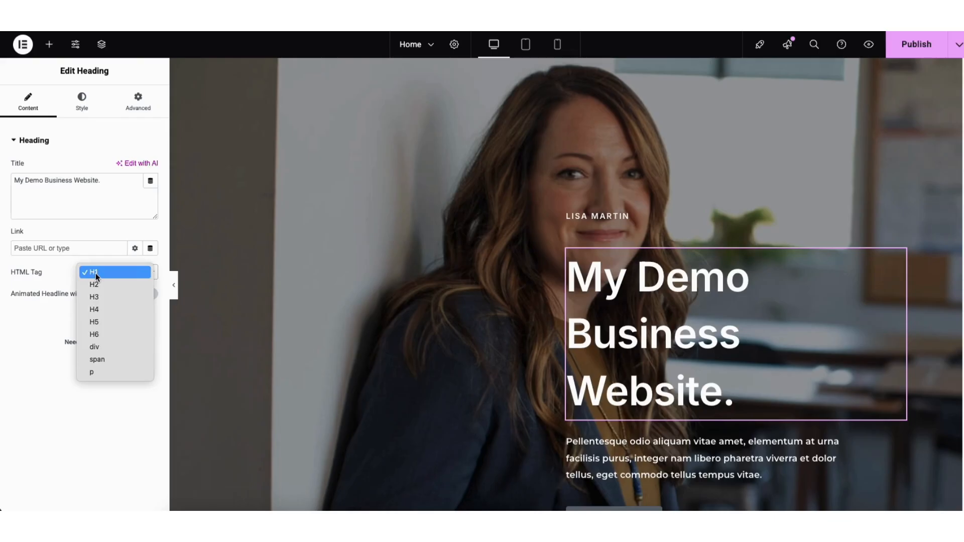
{"action": "left_click", "coordinate": [95, 276]}
{"action": "left_click", "coordinate": [82, 103]}
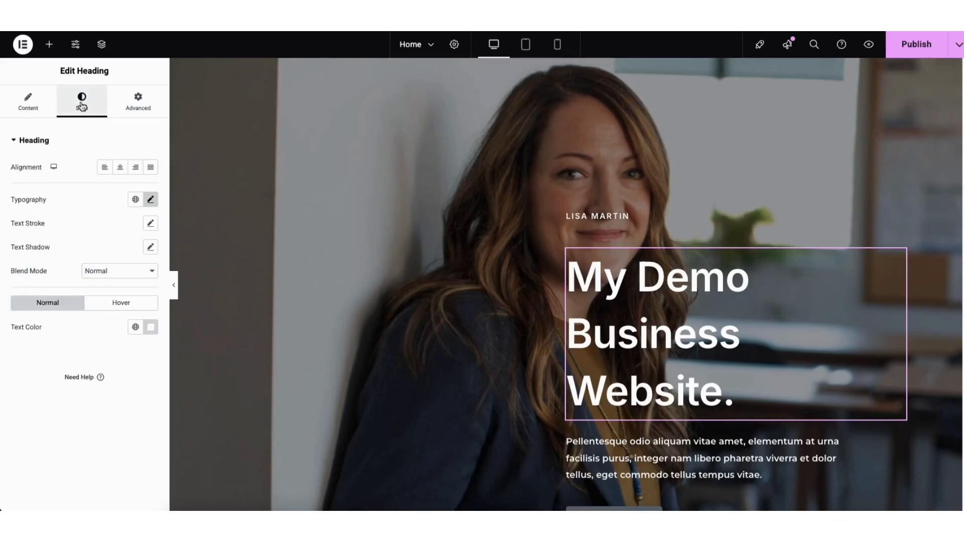
{"action": "left_click", "coordinate": [151, 200]}
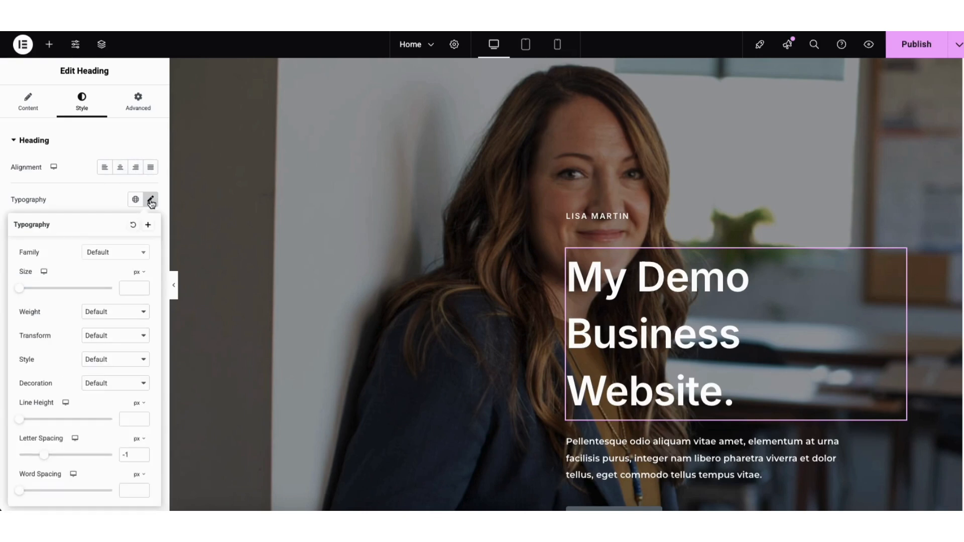
{"action": "left_click", "coordinate": [143, 253]}
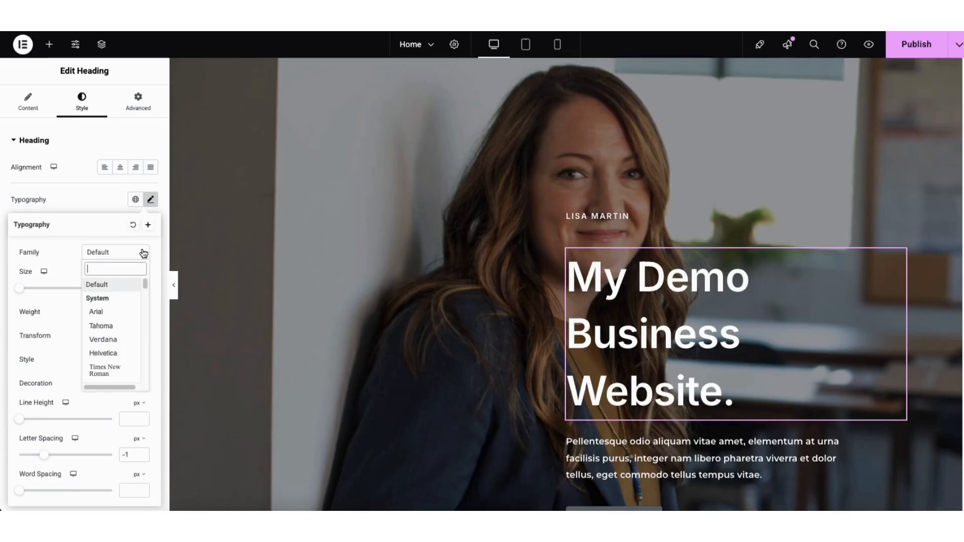
{"action": "left_click_drag", "start_coordinate": [145, 282], "coordinate": [144, 300]}
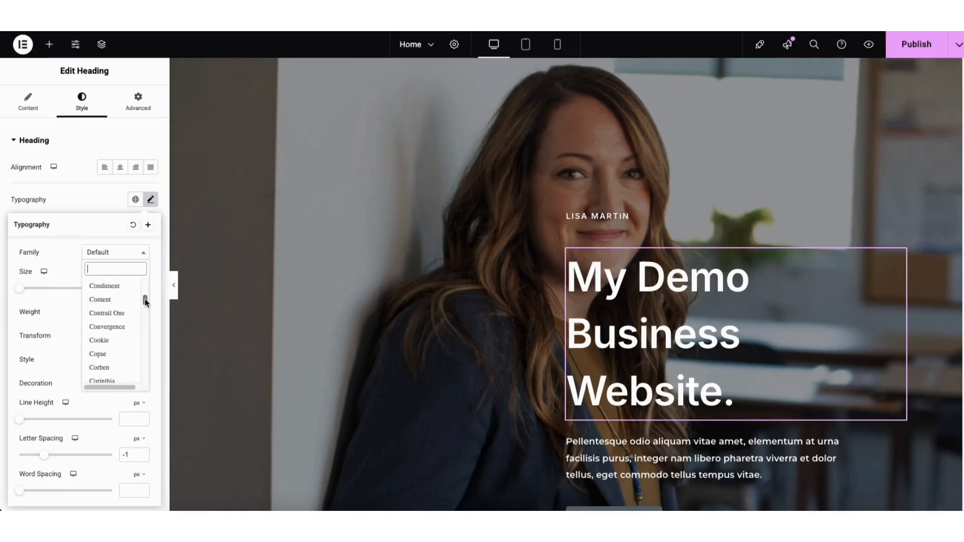
{"action": "left_click", "coordinate": [64, 261]}
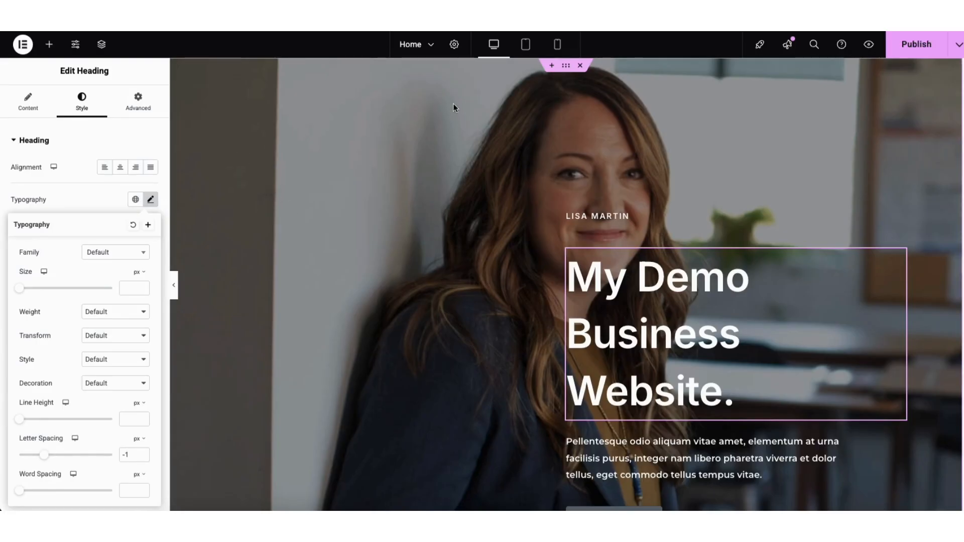
Edit the hero container's background image, browse the upload and media library options, and select business-consulting-hero-img-bg.jpg
{"action": "right_click", "coordinate": [309, 128]}
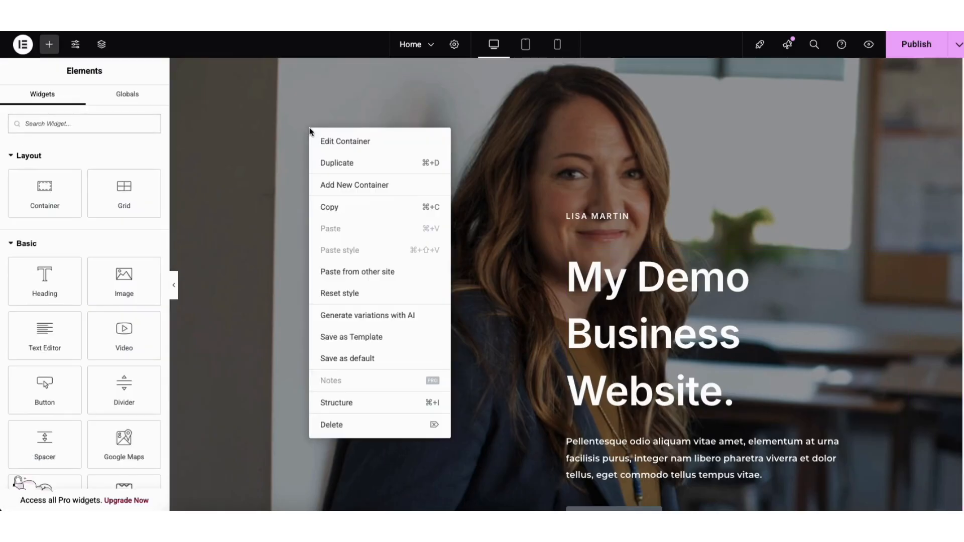
{"action": "left_click", "coordinate": [326, 145]}
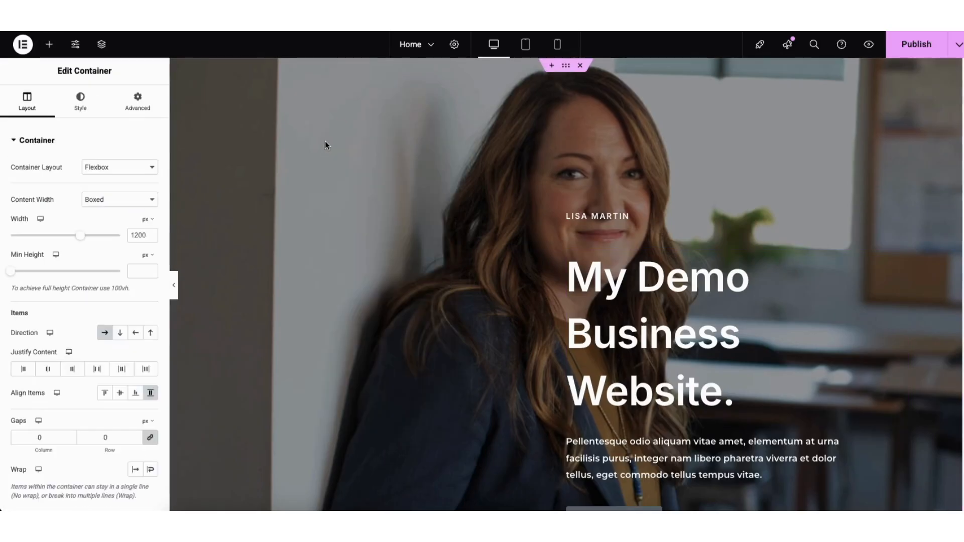
{"action": "left_click", "coordinate": [80, 107]}
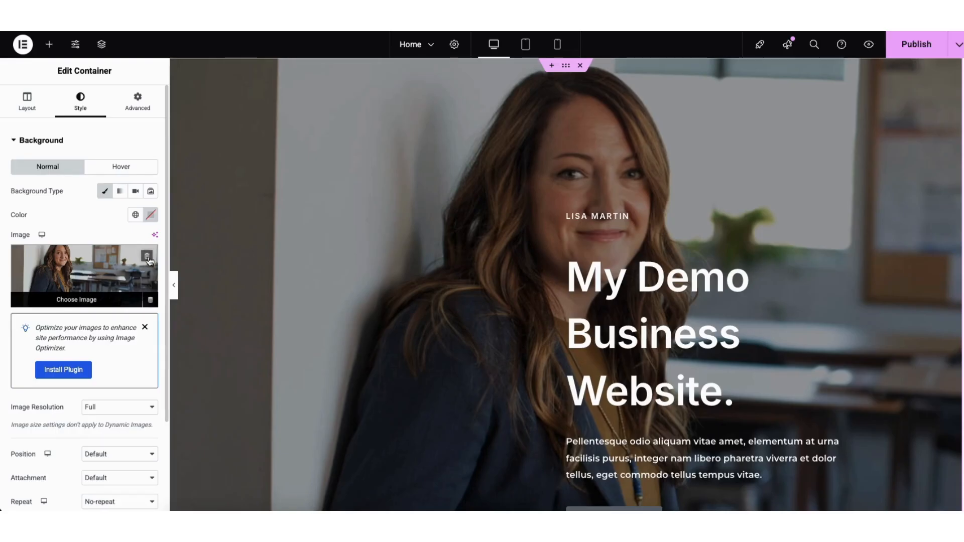
{"action": "left_click", "coordinate": [72, 300]}
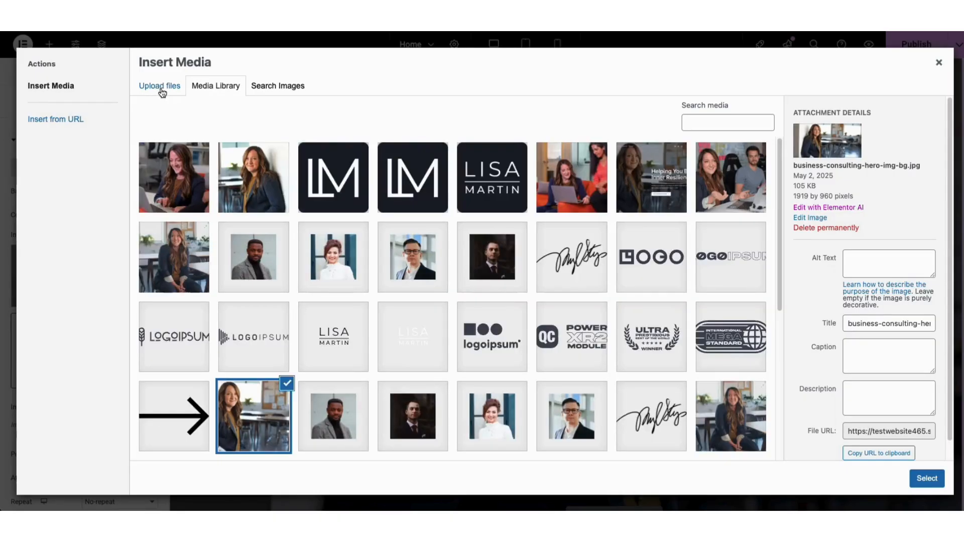
{"action": "left_click", "coordinate": [161, 88]}
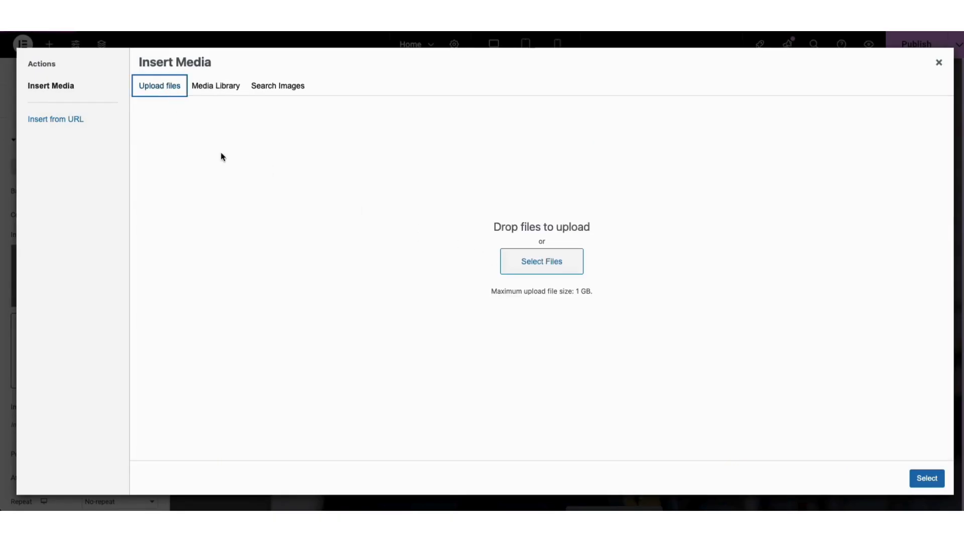
{"action": "left_click", "coordinate": [207, 90]}
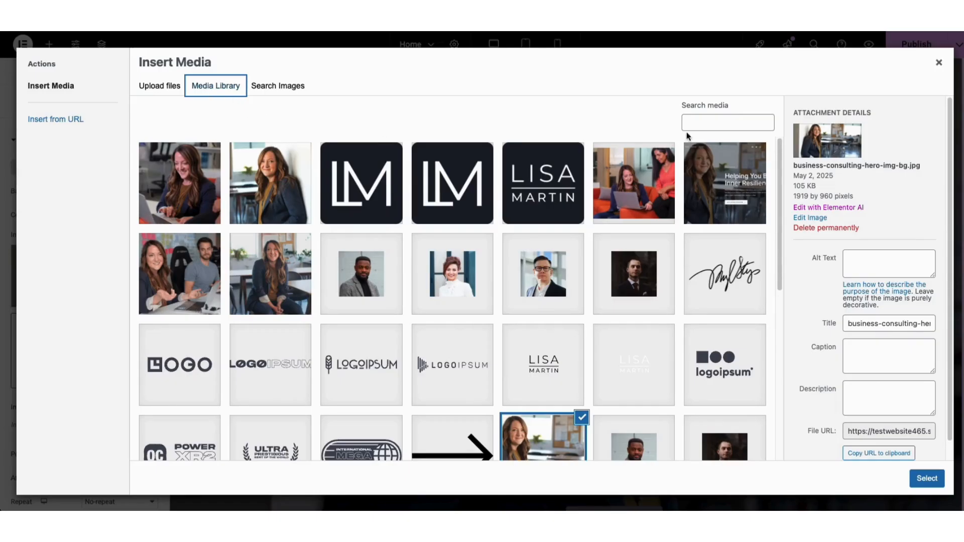
{"action": "scroll", "coordinate": [772, 232], "scroll_direction": "down", "scroll_amount": 3}
{"action": "scroll", "coordinate": [772, 232], "scroll_direction": "down", "scroll_amount": 1}
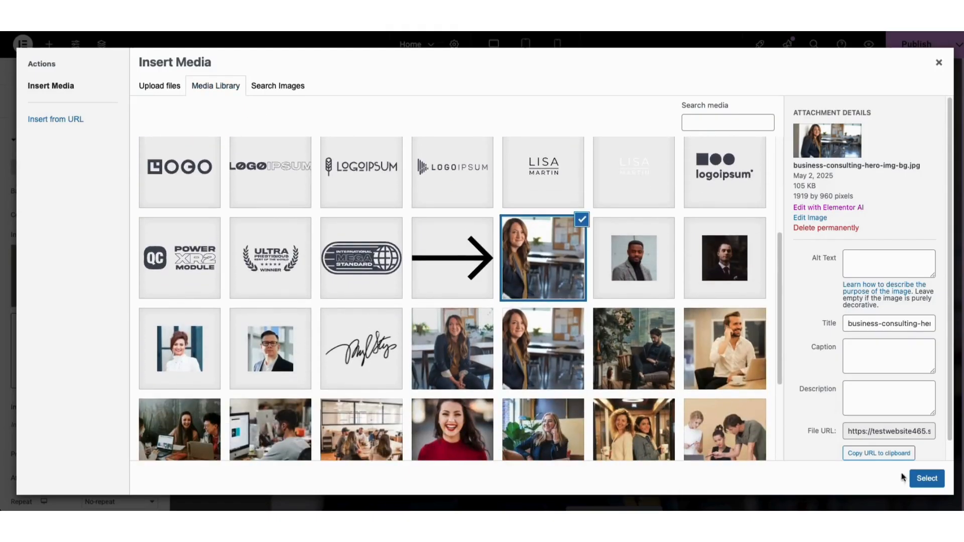
{"action": "left_click", "coordinate": [925, 481]}
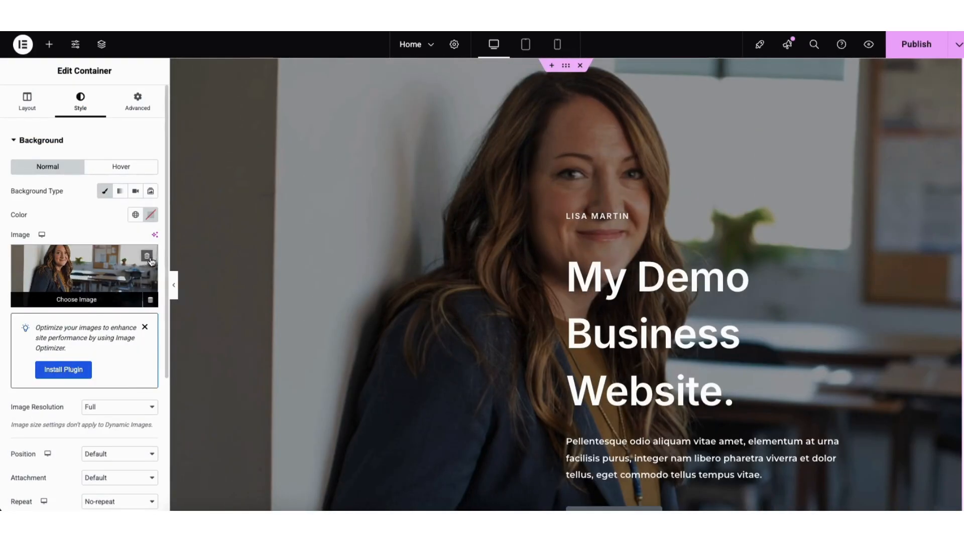
Set the hero container's background overlay to the custom color #13151D
{"action": "scroll", "coordinate": [164, 251], "scroll_direction": "down", "scroll_amount": 1}
{"action": "scroll", "coordinate": [166, 256], "scroll_direction": "down", "scroll_amount": 4}
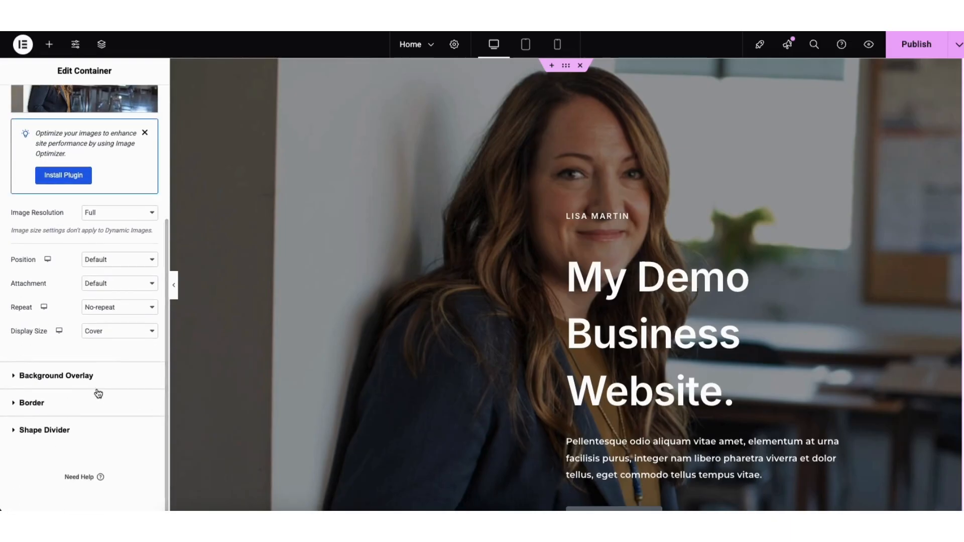
{"action": "left_click", "coordinate": [74, 378]}
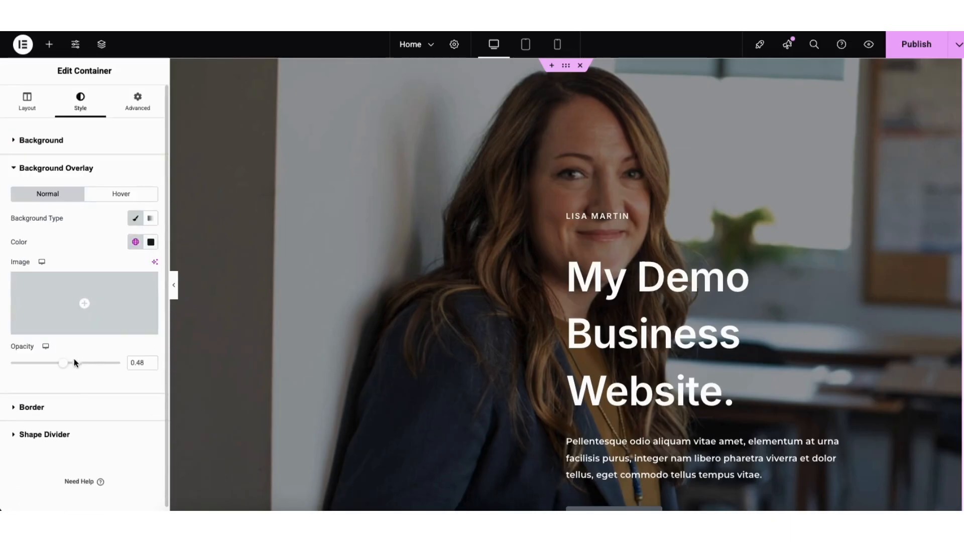
{"action": "left_click", "coordinate": [150, 242]}
{"action": "left_click_drag", "start_coordinate": [151, 311], "coordinate": [132, 363]}
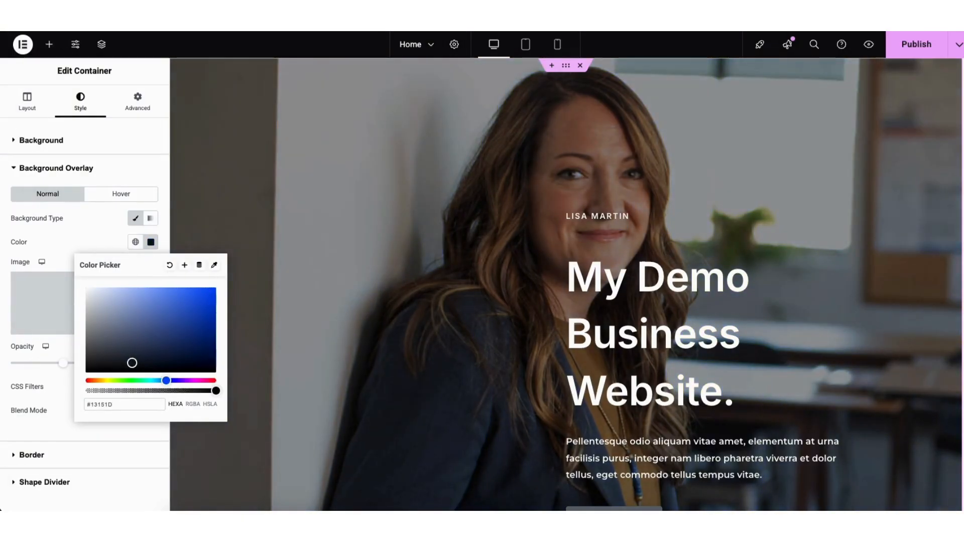
Set the hero container's background overlay opacity to 0.54
{"action": "left_click", "coordinate": [7, 265]}
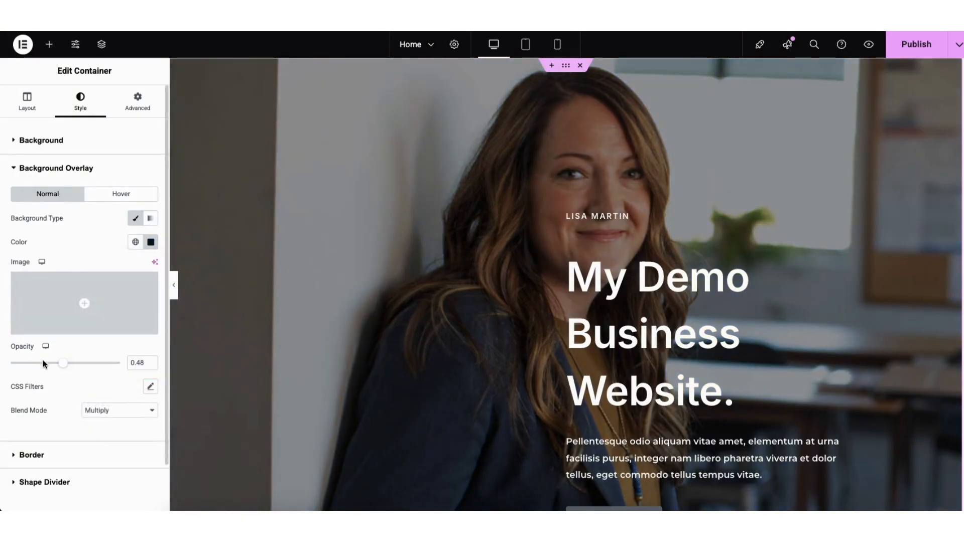
{"action": "mouse_move", "coordinate": [65, 363]}
{"action": "left_mouse_down"}
{"action": "mouse_move", "coordinate": [28, 364]}
{"action": "mouse_move", "coordinate": [100, 370]}
{"action": "mouse_move", "coordinate": [71, 372]}
{"action": "left_mouse_up"}
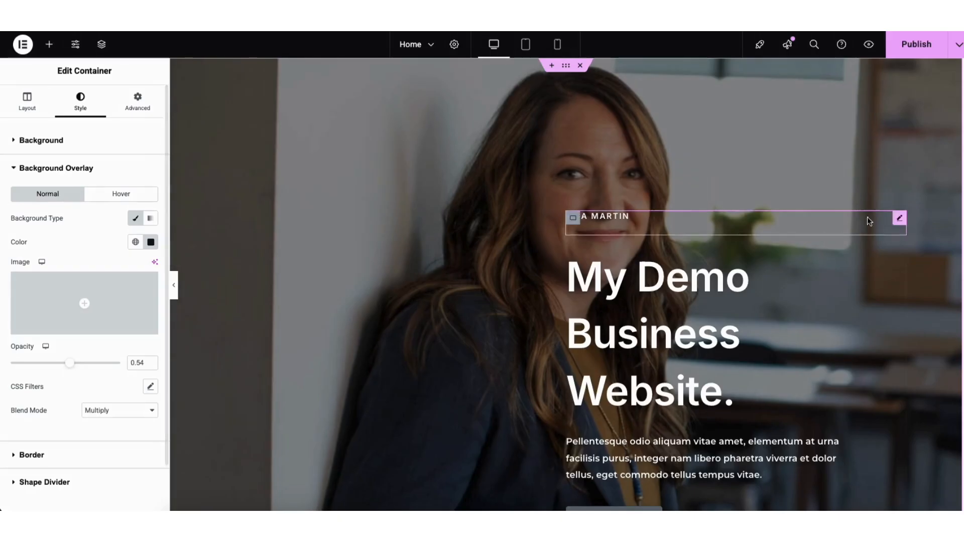
Replace the hero's "Let's Work Together" booking button with a new Button widget below the paragraph
{"action": "scroll", "coordinate": [566, 285], "scroll_direction": "down", "scroll_amount": 5}
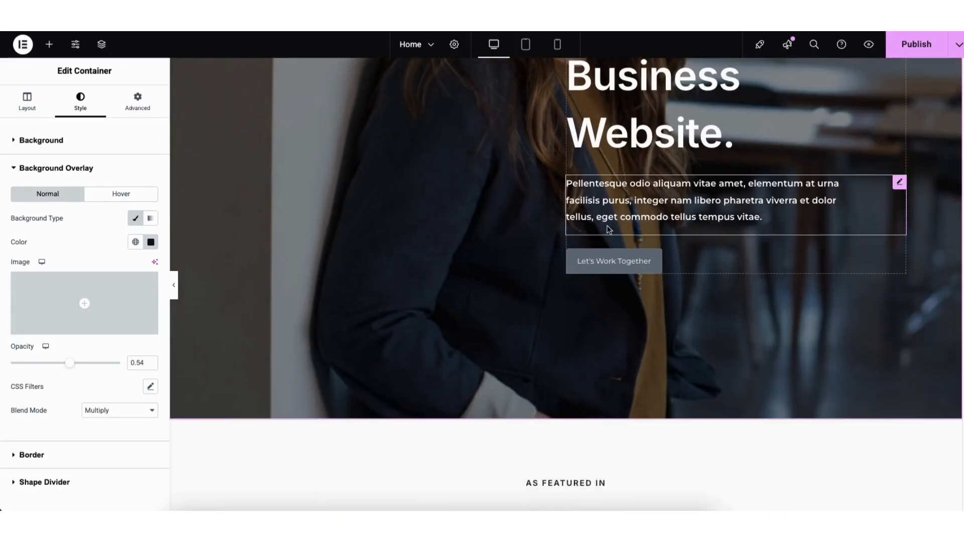
{"action": "right_click", "coordinate": [602, 263]}
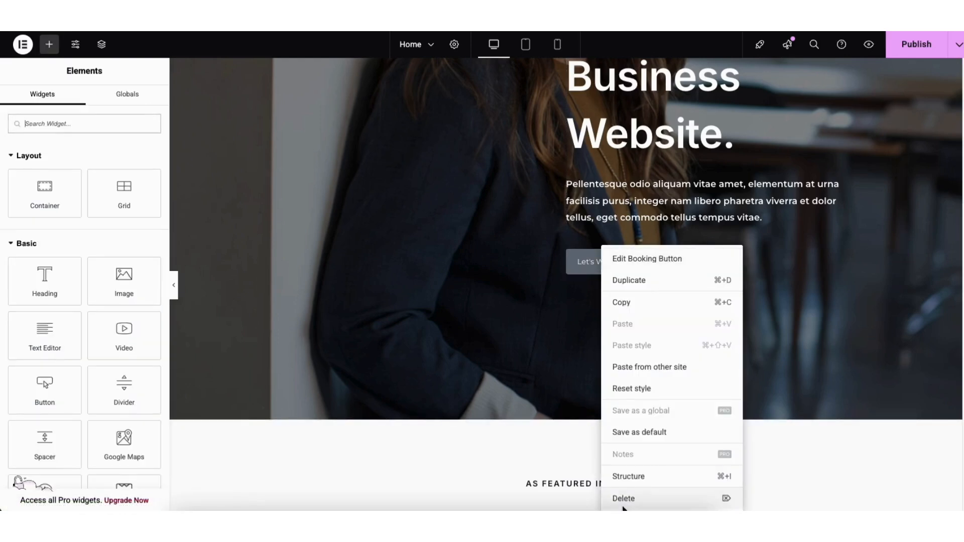
{"action": "left_click", "coordinate": [624, 499]}
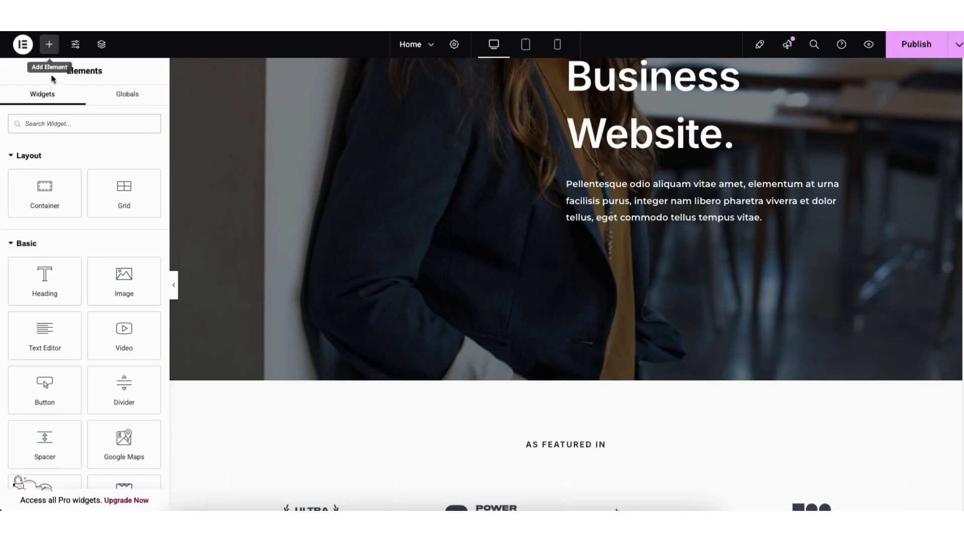
{"action": "left_click_drag", "start_coordinate": [44, 387], "coordinate": [667, 241]}
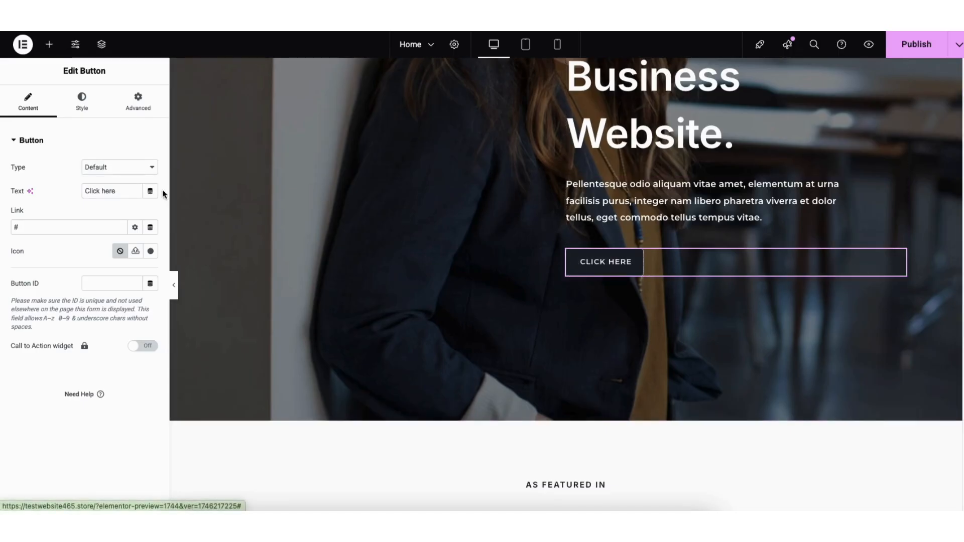
Examine the new hero button's text, link options, icon library, and normal and hover style settings
{"action": "left_click_drag", "start_coordinate": [87, 192], "coordinate": [122, 190]}
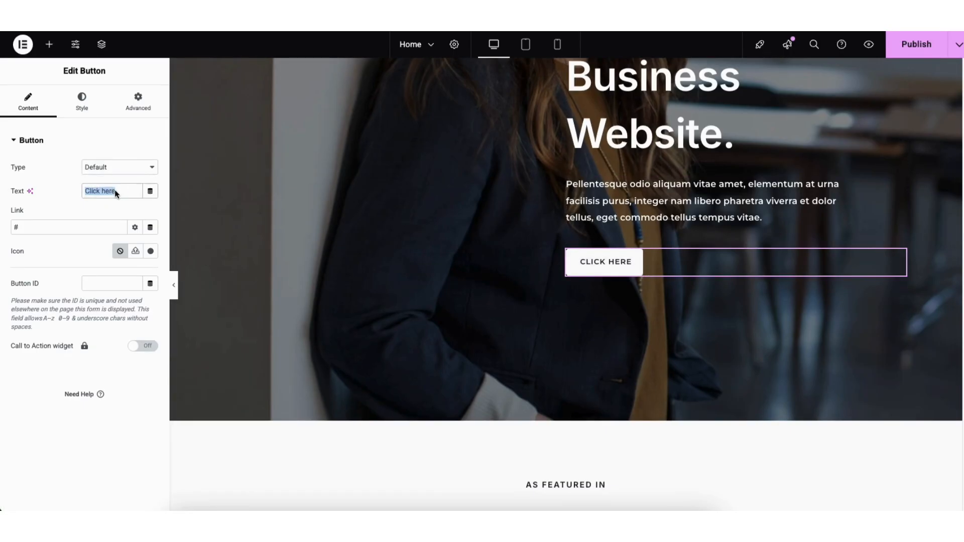
{"action": "left_click", "coordinate": [96, 208]}
{"action": "left_click", "coordinate": [135, 228]}
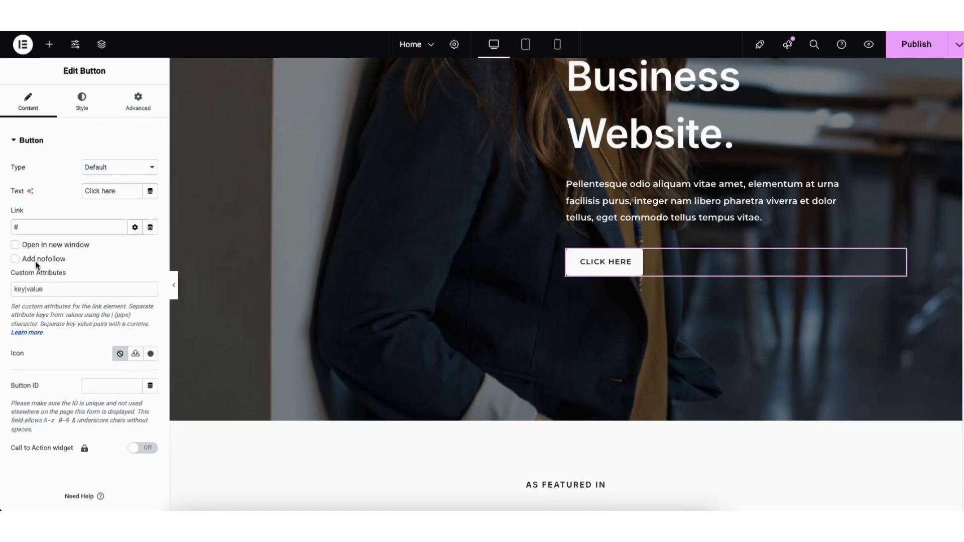
{"action": "left_click", "coordinate": [135, 227]}
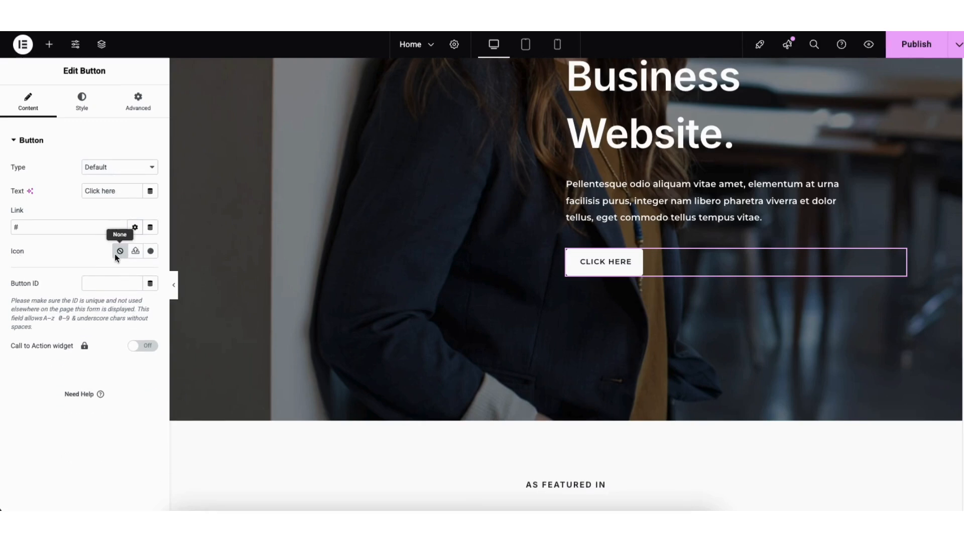
{"action": "left_click", "coordinate": [150, 252]}
{"action": "left_click_drag", "start_coordinate": [783, 123], "coordinate": [786, 146]}
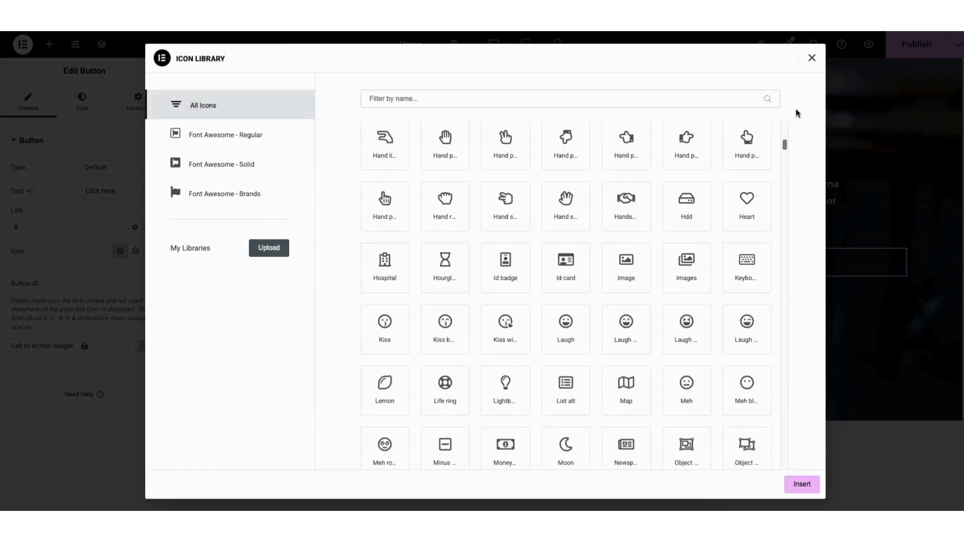
{"action": "left_click", "coordinate": [812, 58]}
{"action": "left_click", "coordinate": [80, 104]}
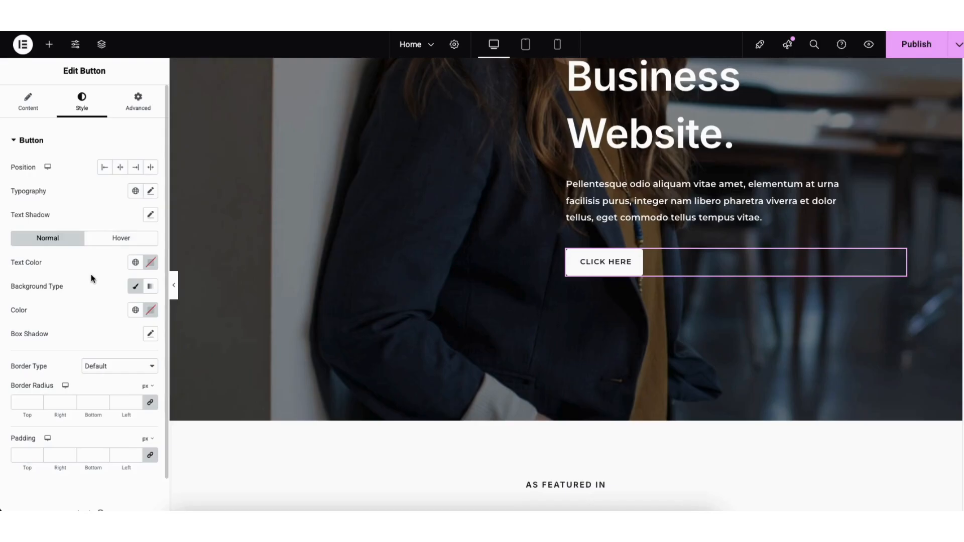
{"action": "left_click", "coordinate": [108, 241]}
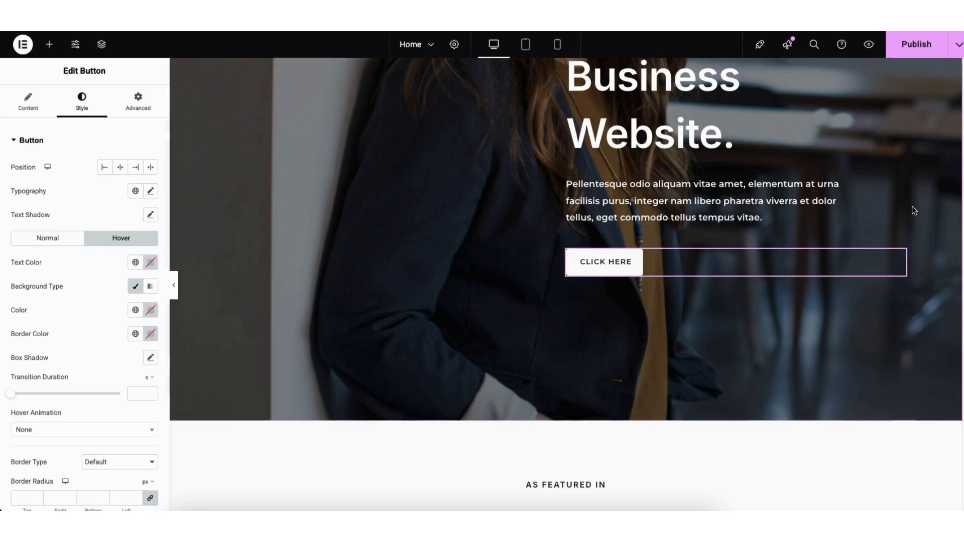
Add a Heading widget above the View All Services button, and delete it again
{"action": "scroll", "coordinate": [957, 240], "scroll_direction": "down", "scroll_amount": 15}
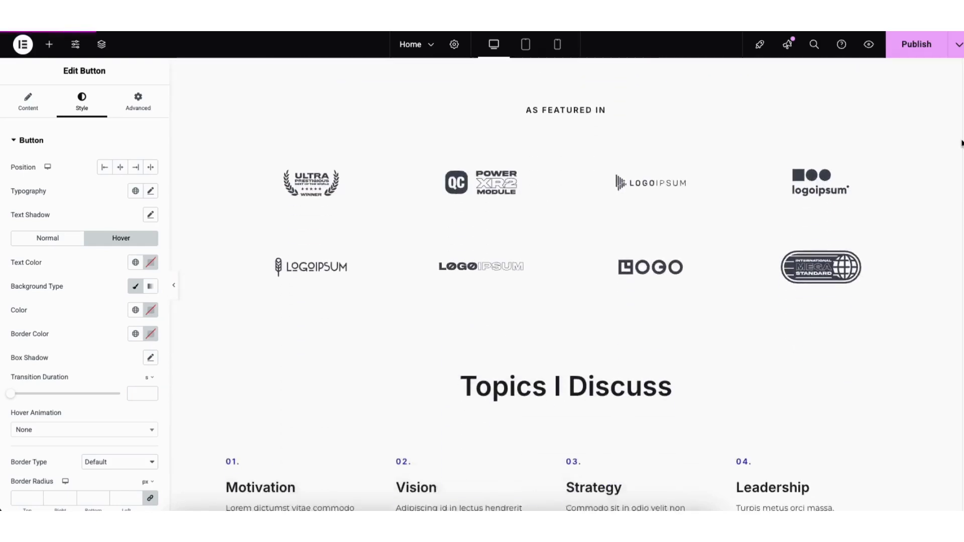
{"action": "scroll", "coordinate": [957, 239], "scroll_direction": "up", "scroll_amount": 1}
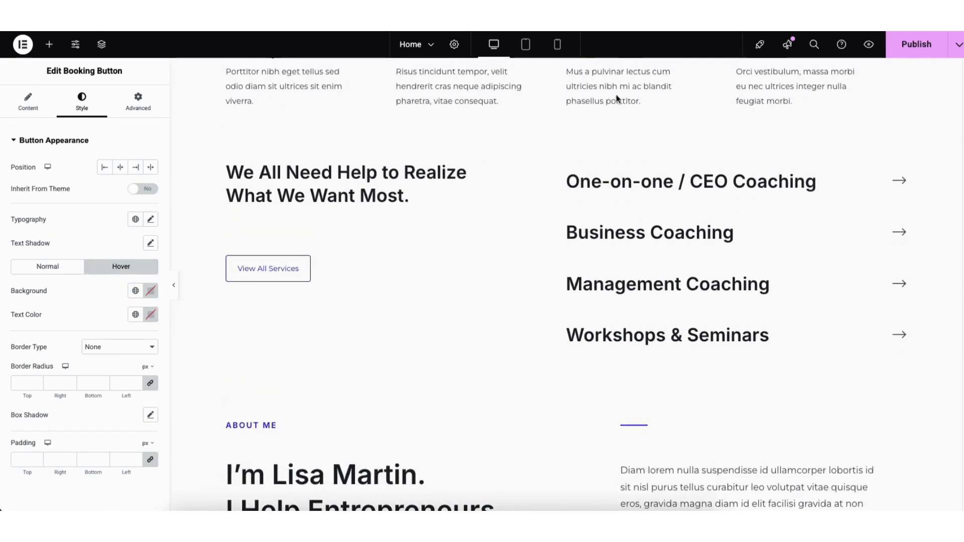
{"action": "left_click", "coordinate": [50, 46]}
{"action": "left_click_drag", "start_coordinate": [40, 276], "coordinate": [297, 230]}
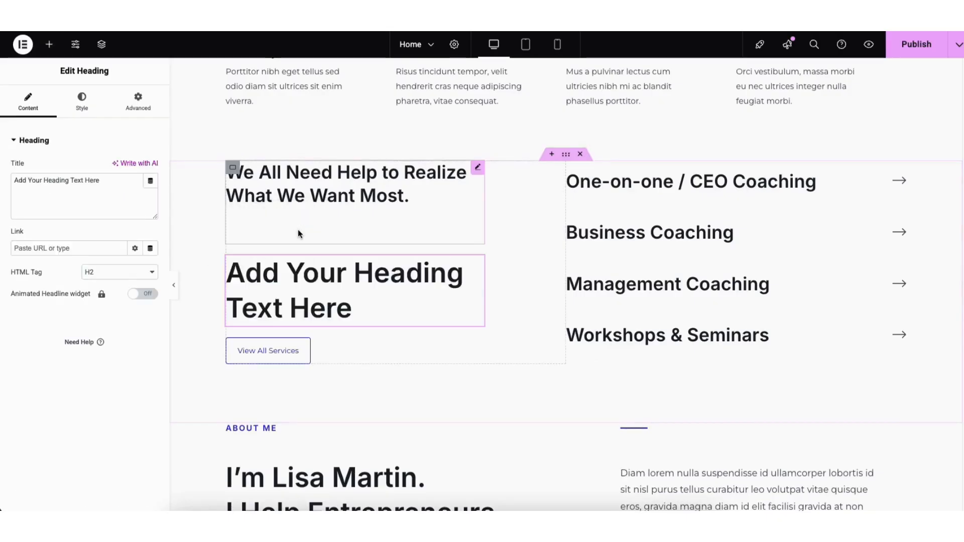
{"action": "right_click", "coordinate": [294, 285]}
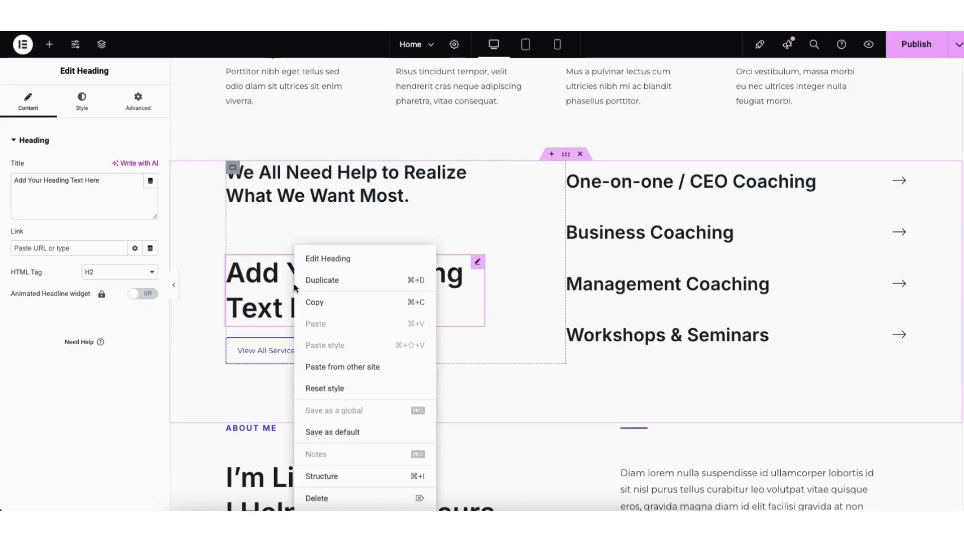
{"action": "left_click", "coordinate": [324, 498]}
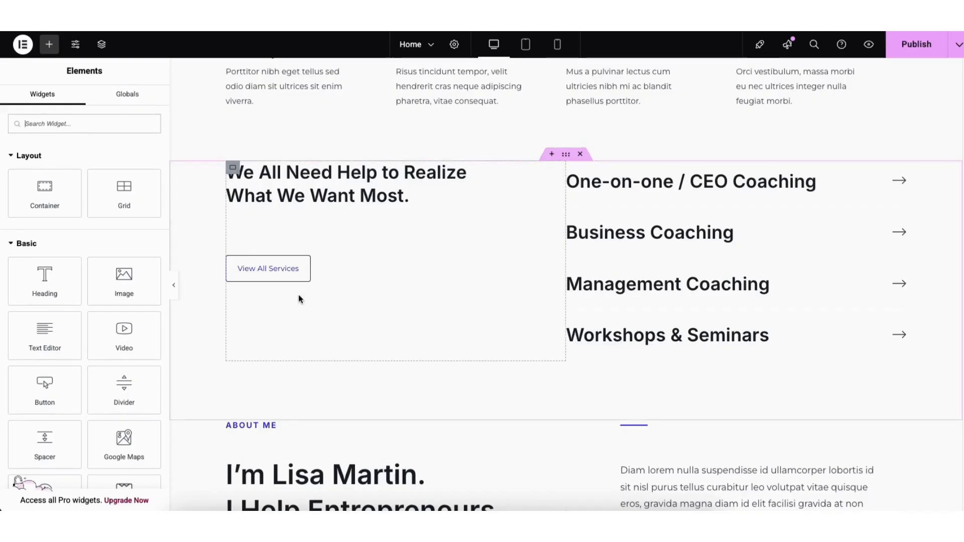
Duplicate the "We All Need Help to Realize What We Want Most." heading and move the copy below the View All Services button
{"action": "right_click", "coordinate": [293, 187]}
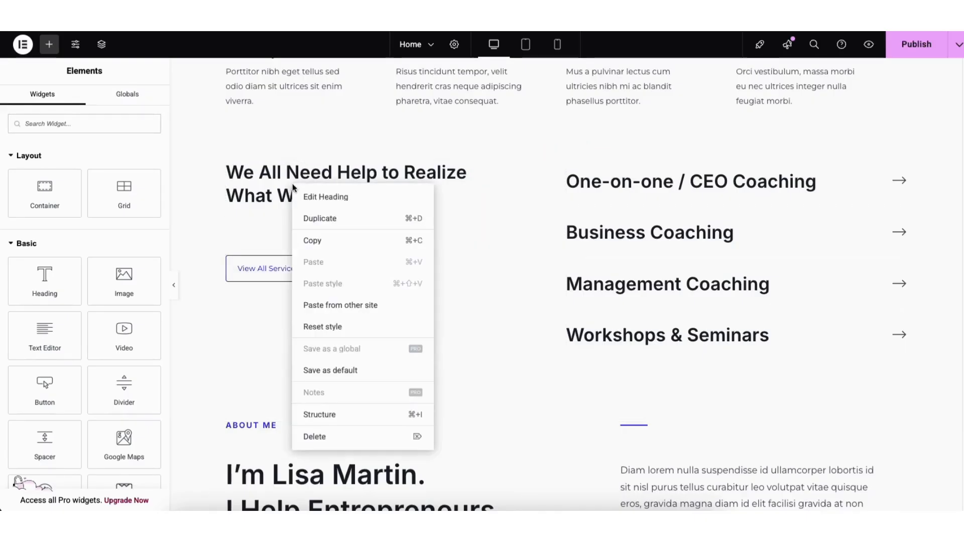
{"action": "left_click", "coordinate": [312, 217]}
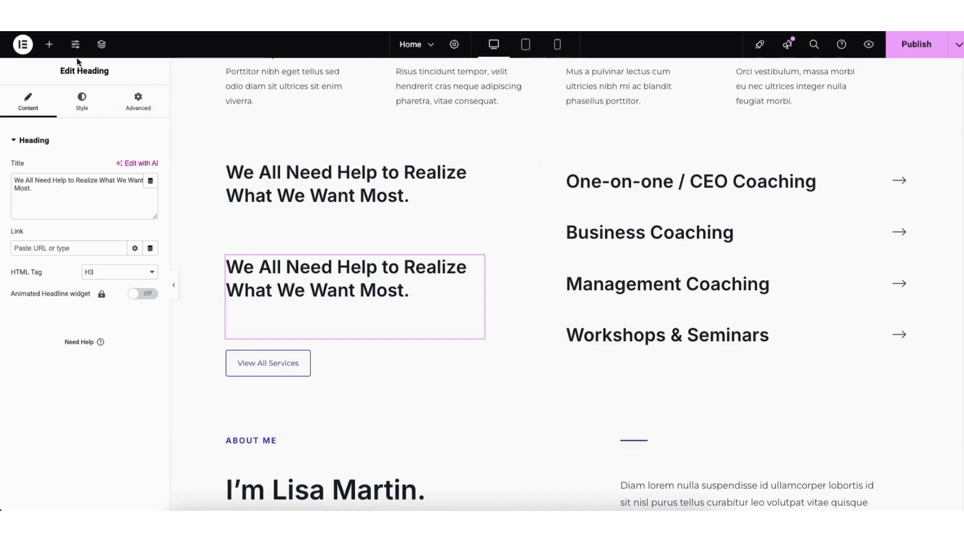
{"action": "left_click", "coordinate": [48, 46]}
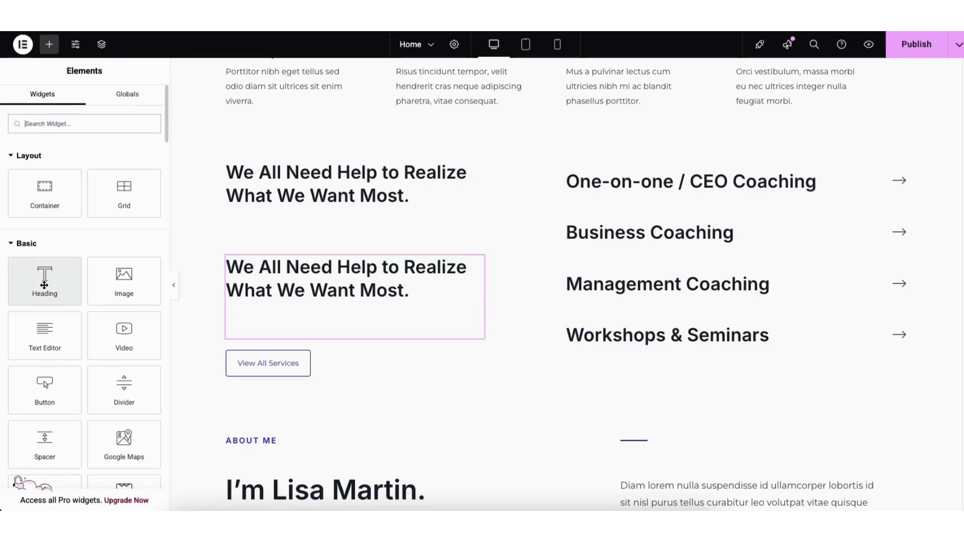
{"action": "left_click_drag", "start_coordinate": [45, 285], "coordinate": [394, 172]}
{"action": "left_click_drag", "start_coordinate": [427, 284], "coordinate": [428, 307]}
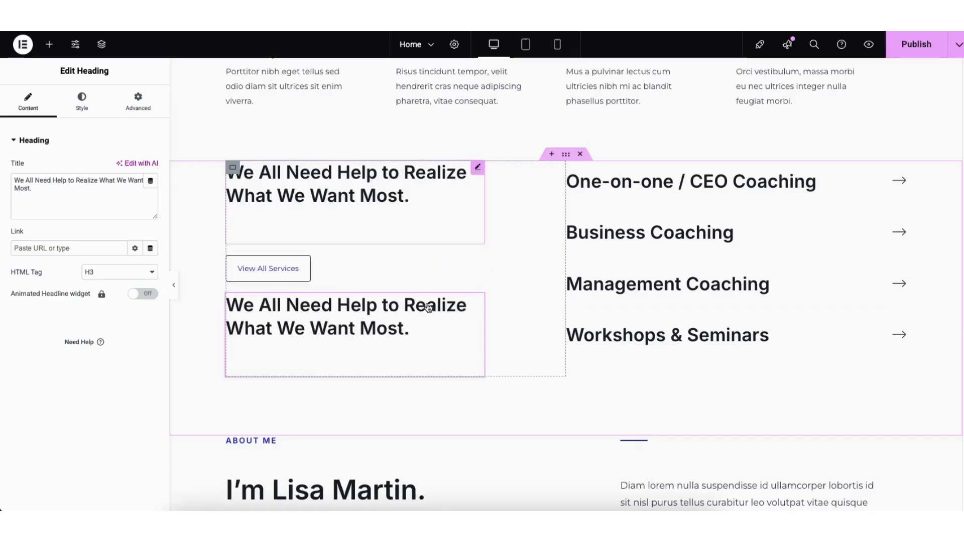
Add a Text Editor widget between the "We All Need Help to Realize" heading and the View All Services button
{"action": "left_click", "coordinate": [49, 44]}
{"action": "left_click_drag", "start_coordinate": [40, 345], "coordinate": [289, 236]}
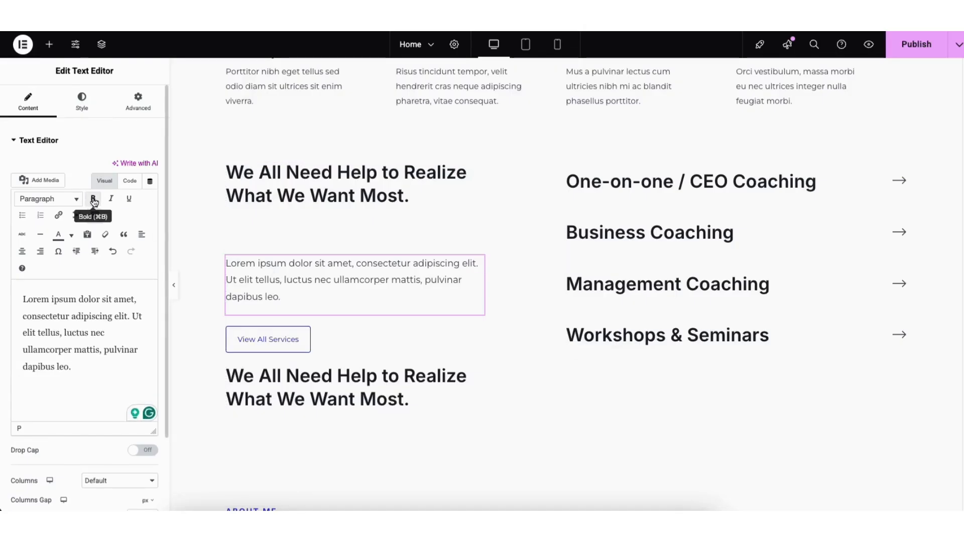
Examine the text editor's formatting tools, including link insertion, text color, undo and redo
{"action": "left_click", "coordinate": [58, 215]}
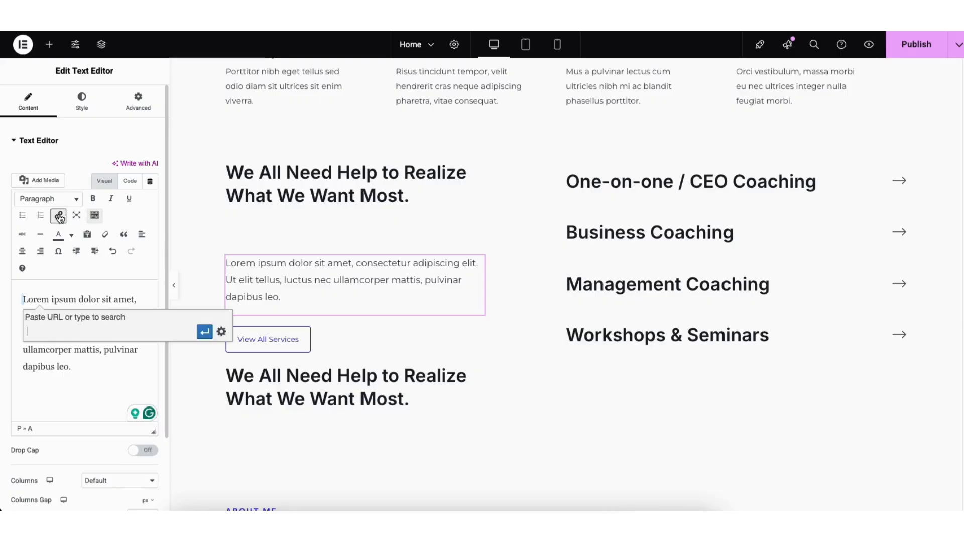
{"action": "left_click", "coordinate": [221, 332]}
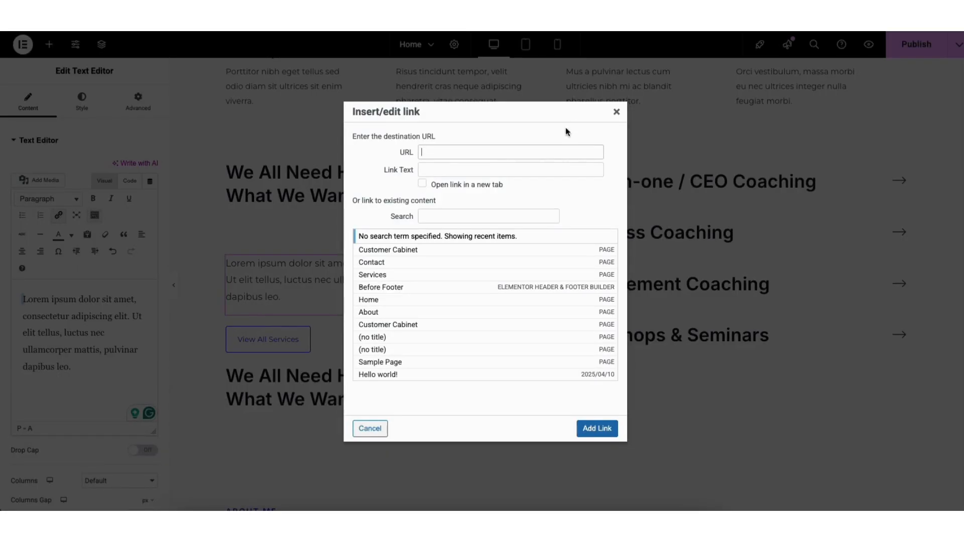
{"action": "left_click", "coordinate": [616, 112]}
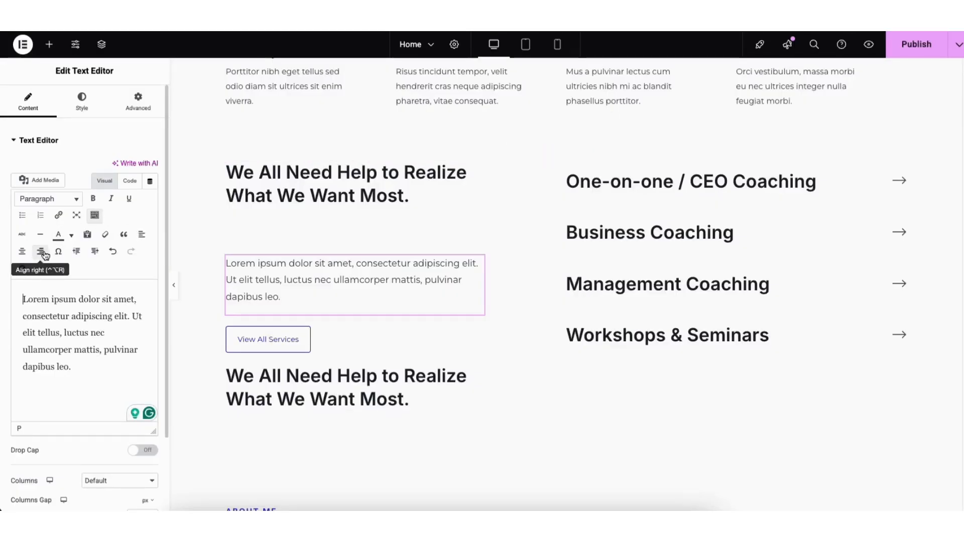
{"action": "left_click", "coordinate": [71, 235]}
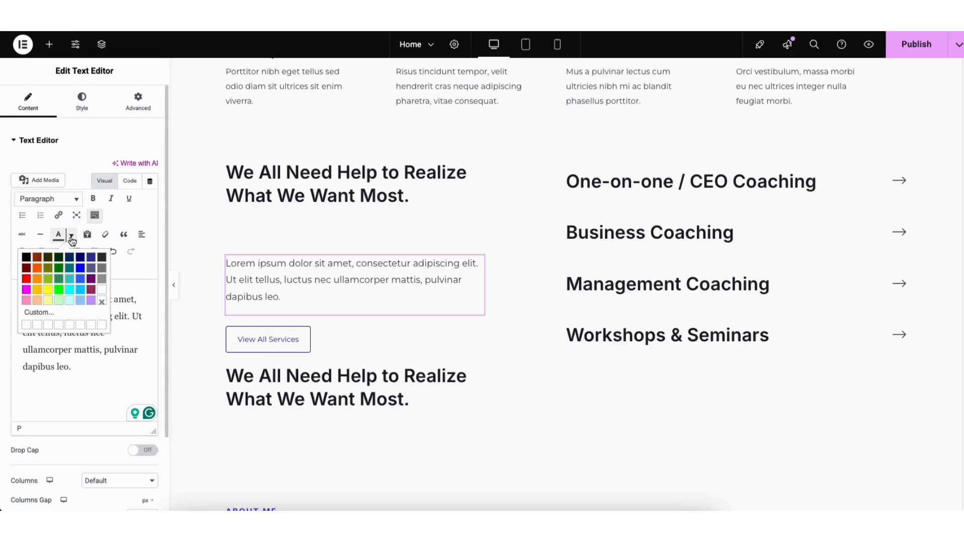
{"action": "left_click", "coordinate": [72, 238]}
{"action": "left_click", "coordinate": [113, 253]}
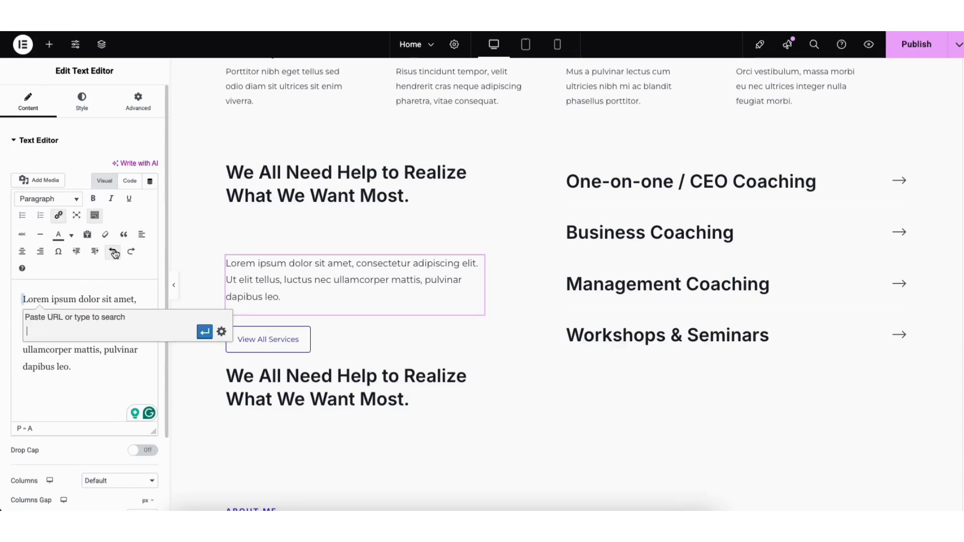
{"action": "left_click", "coordinate": [131, 252]}
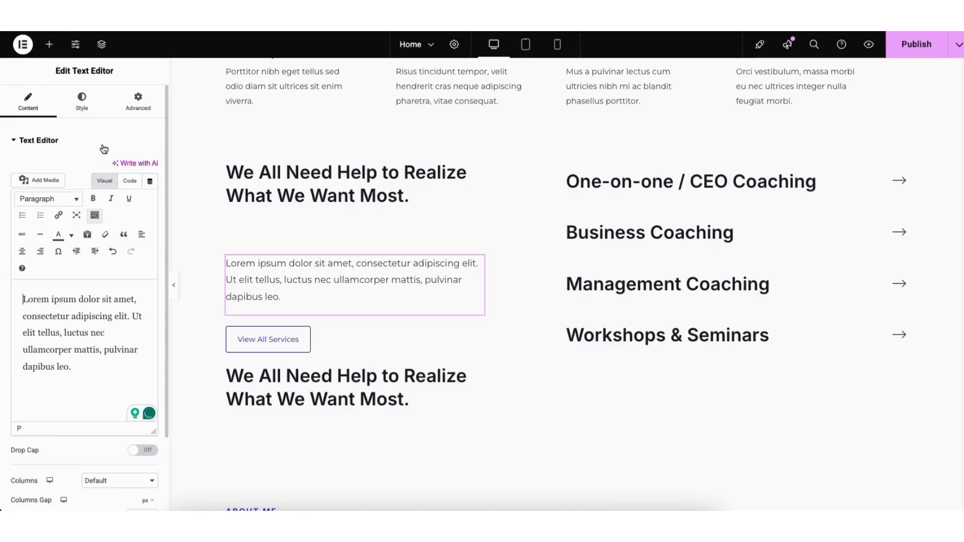
Examine the text widget's style settings, typography options and available font families
{"action": "left_click", "coordinate": [83, 105]}
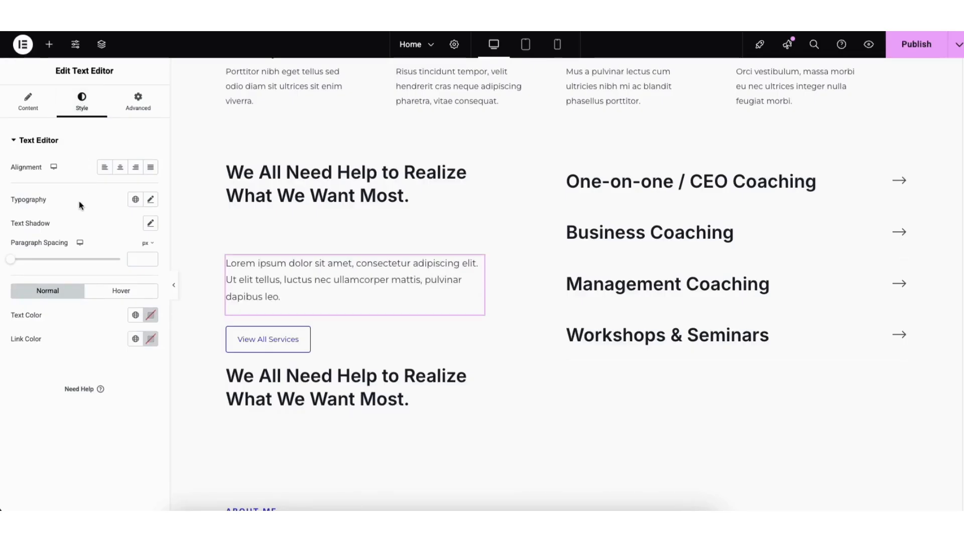
{"action": "left_click", "coordinate": [150, 201]}
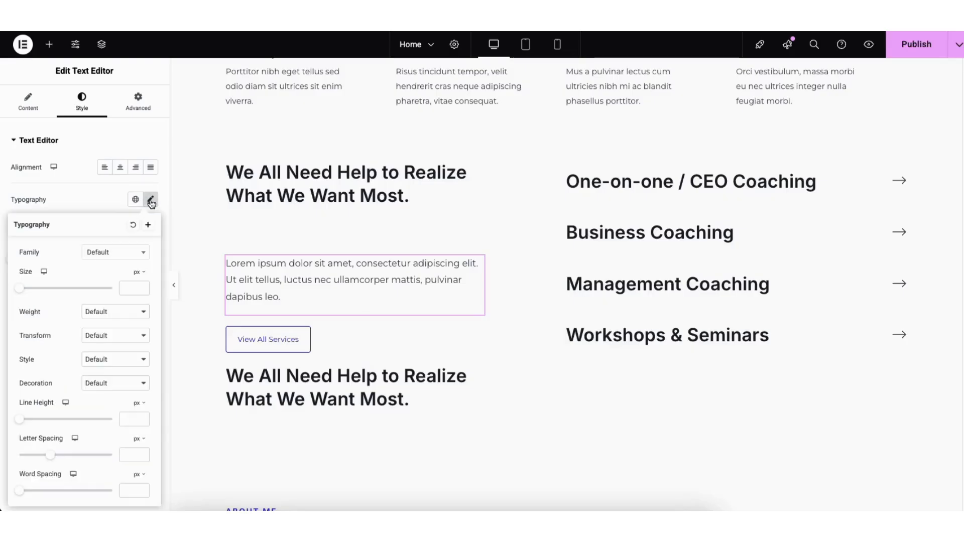
{"action": "left_click", "coordinate": [138, 255]}
{"action": "left_click_drag", "start_coordinate": [144, 284], "coordinate": [144, 294]}
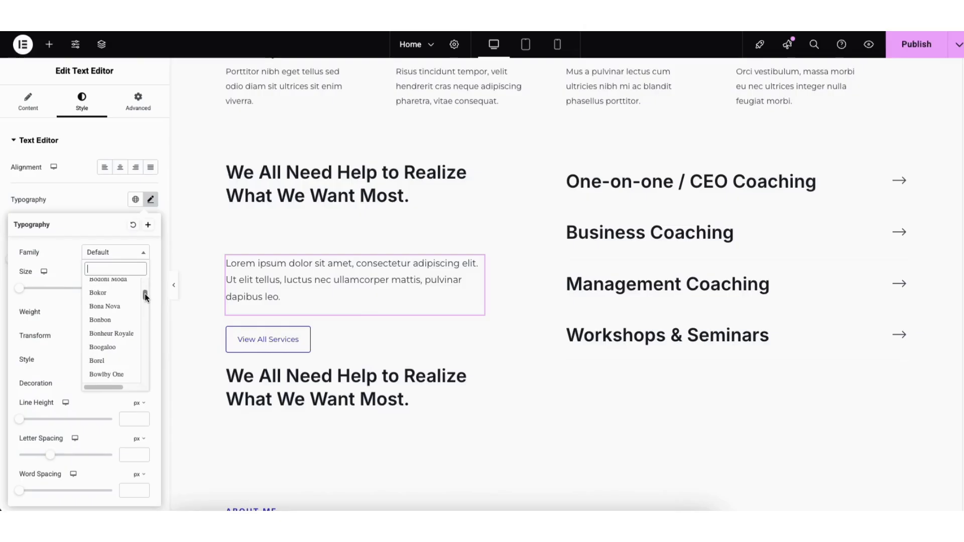
{"action": "left_click", "coordinate": [48, 263]}
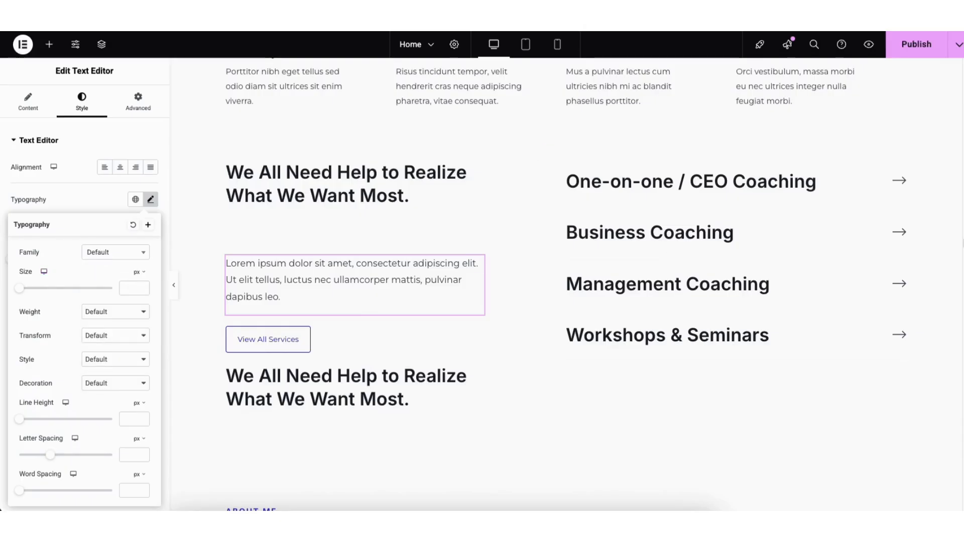
Choose the business-consulting-woman-figure-img-bg.jpg image from the media library for the portrait beside the quote
{"action": "scroll", "coordinate": [954, 302], "scroll_direction": "down", "scroll_amount": 13}
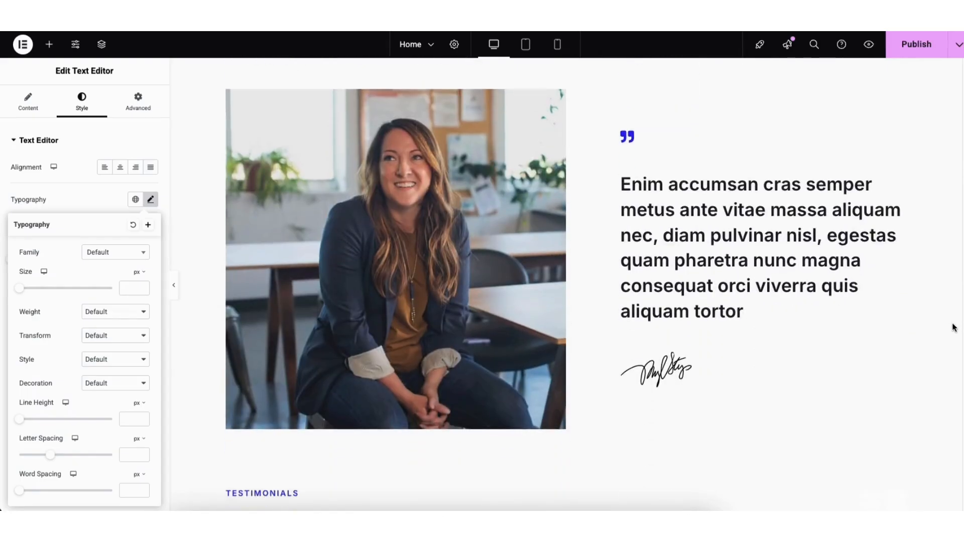
{"action": "left_click", "coordinate": [327, 258]}
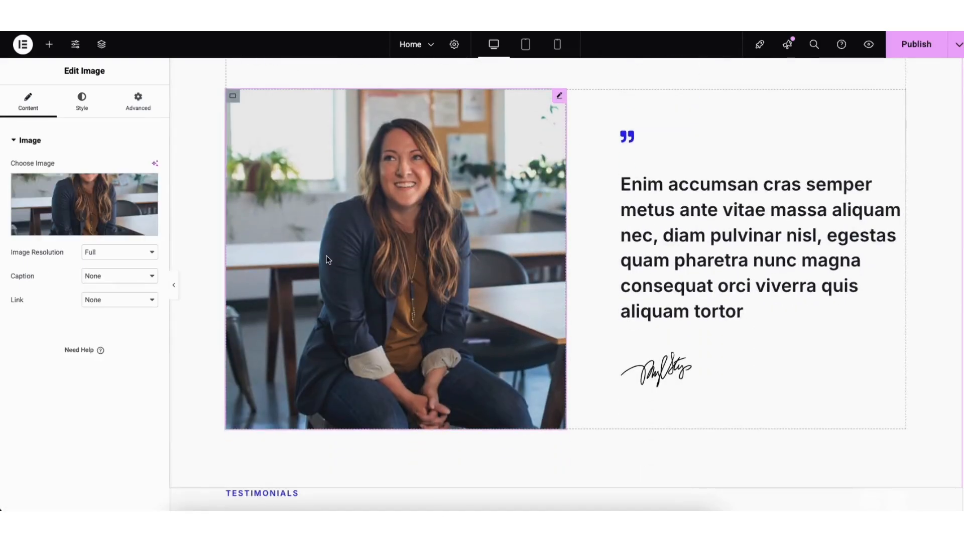
{"action": "mouse_move", "coordinate": [84, 217]}
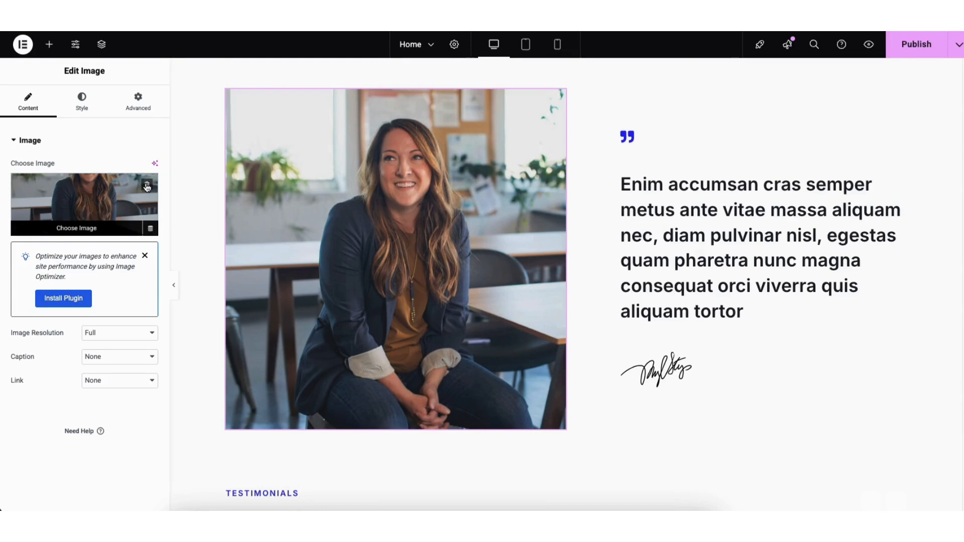
{"action": "left_click", "coordinate": [80, 222]}
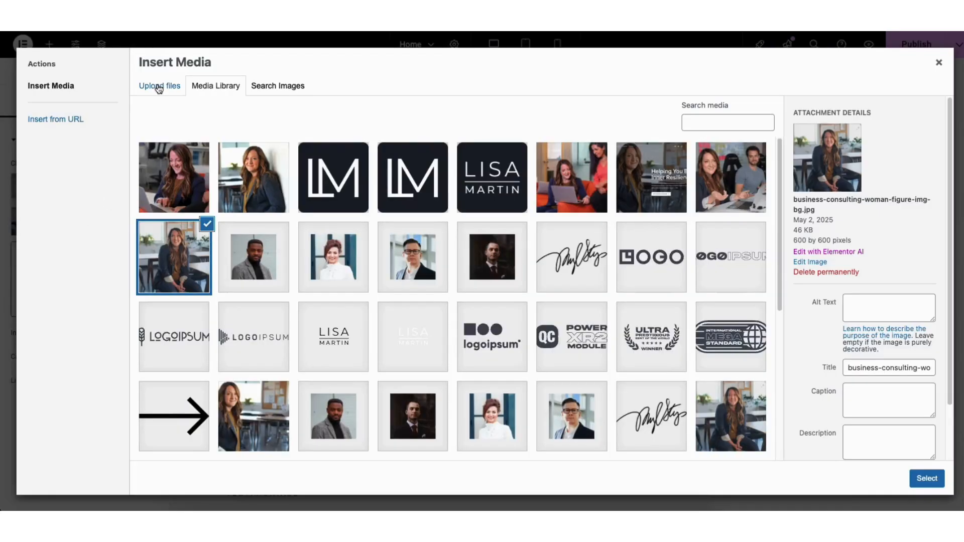
{"action": "left_click", "coordinate": [160, 89]}
{"action": "left_click", "coordinate": [216, 90]}
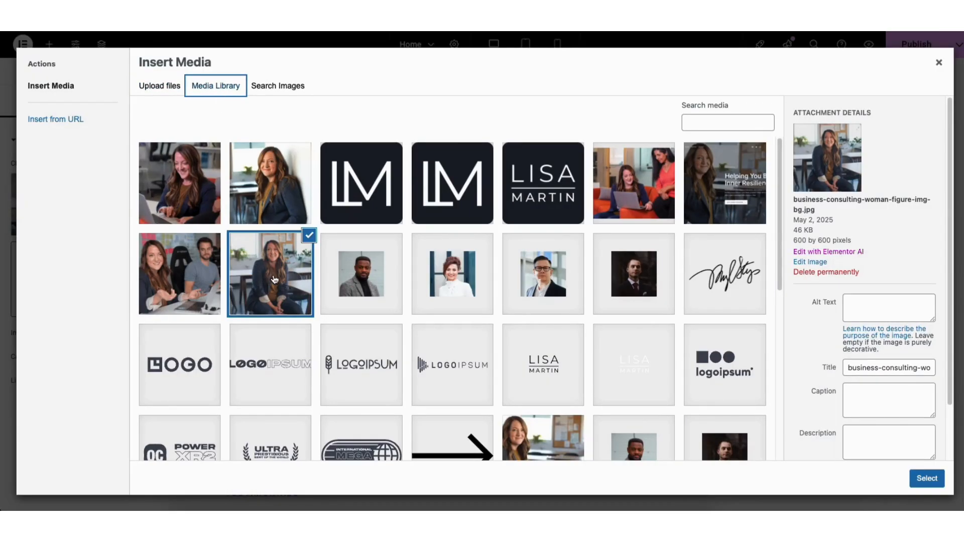
{"action": "left_click", "coordinate": [915, 475]}
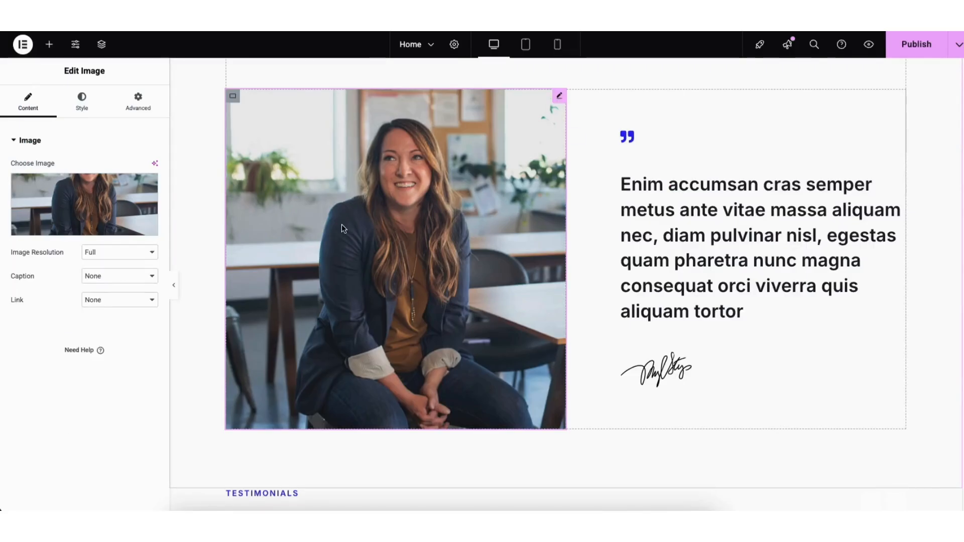
Add a three-column Flexbox container with a wide middle column above the Testimonials section and place a Heading widget in its middle column
{"action": "scroll", "coordinate": [953, 312], "scroll_direction": "down", "scroll_amount": 3}
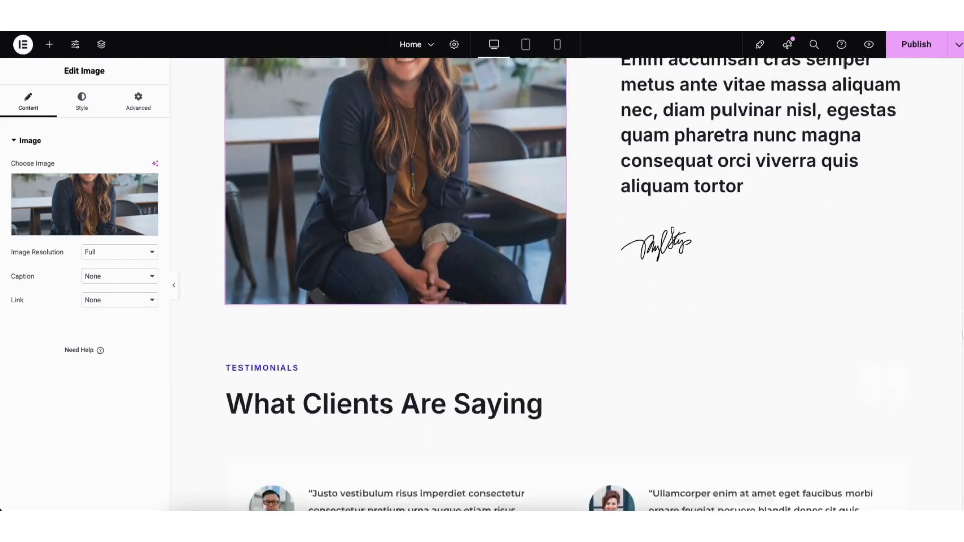
{"action": "scroll", "coordinate": [954, 312], "scroll_direction": "down", "scroll_amount": 5}
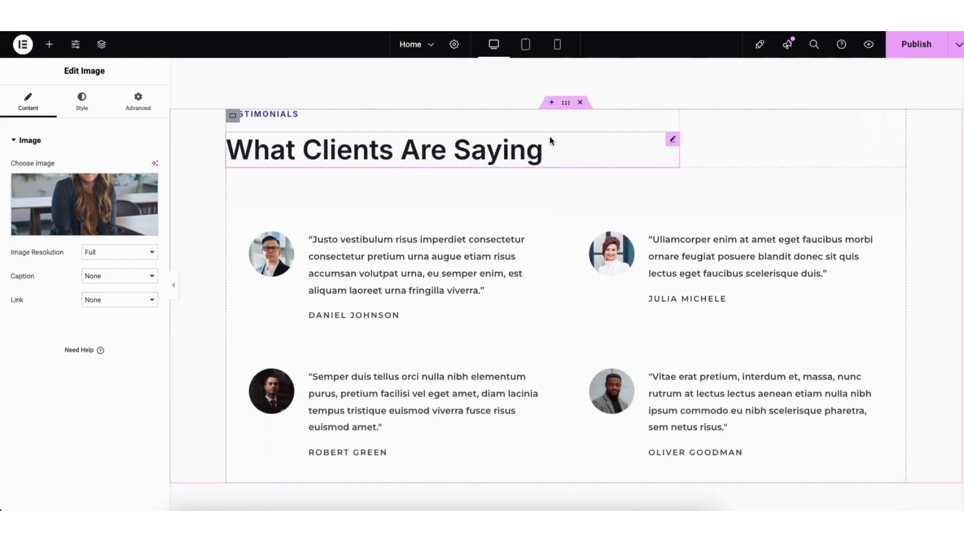
{"action": "left_click", "coordinate": [551, 103]}
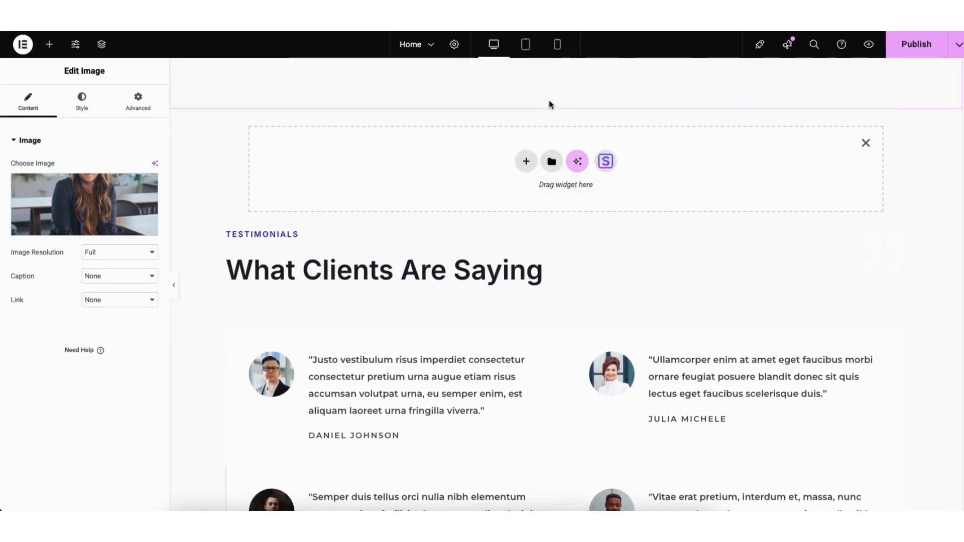
{"action": "left_click", "coordinate": [525, 160]}
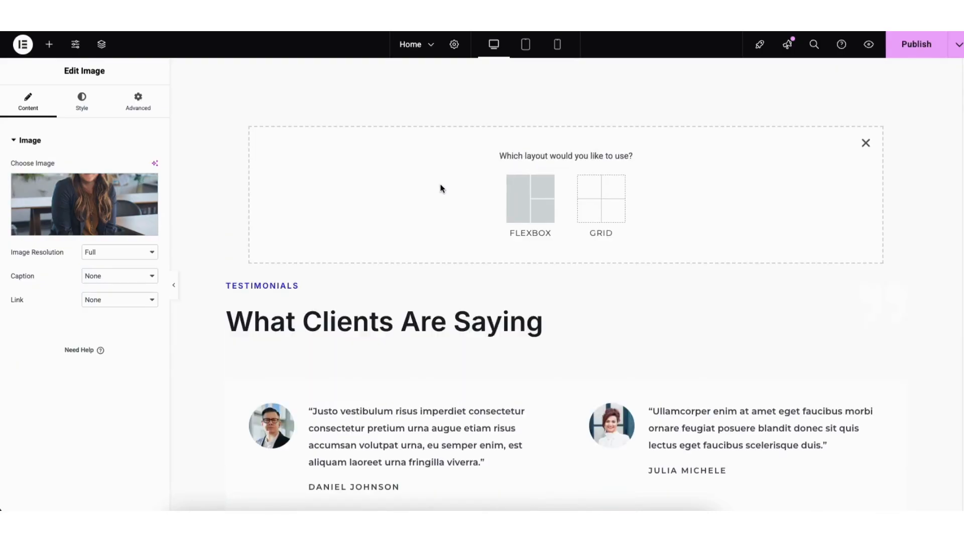
{"action": "left_click", "coordinate": [522, 203]}
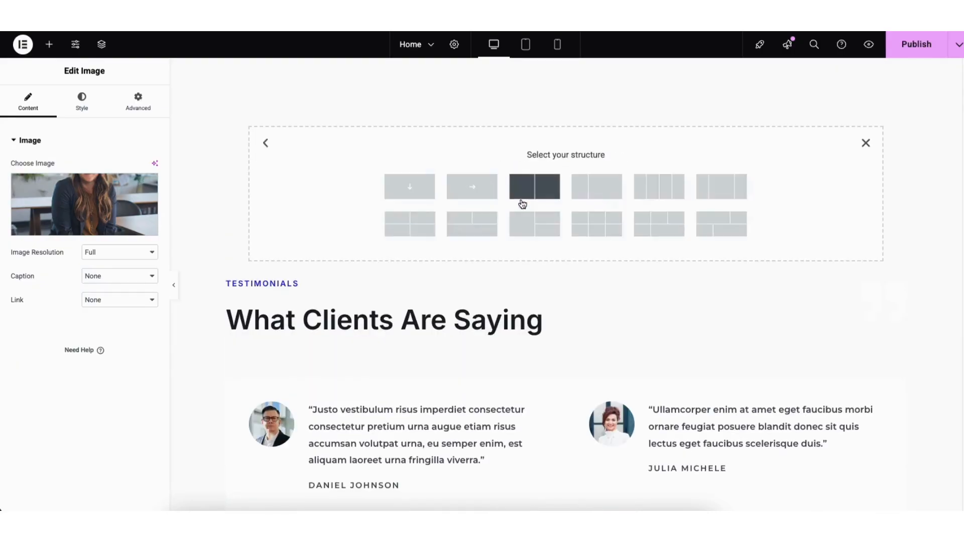
{"action": "left_click", "coordinate": [721, 192]}
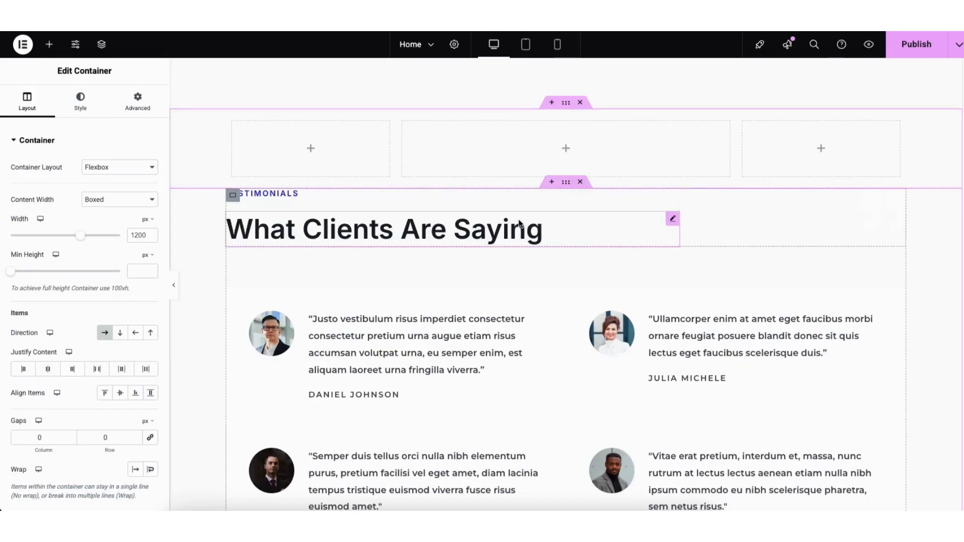
{"action": "left_click", "coordinate": [49, 44]}
{"action": "left_click_drag", "start_coordinate": [44, 275], "coordinate": [543, 151]}
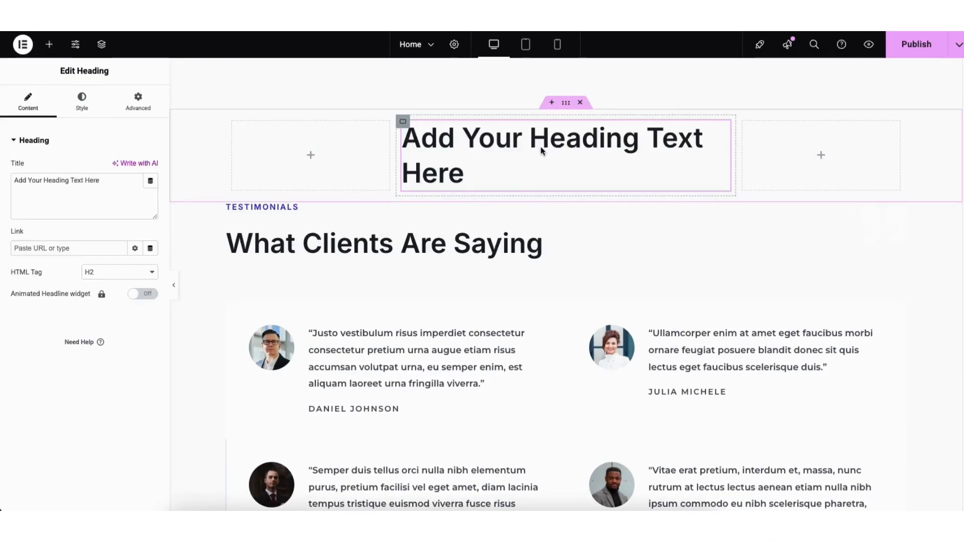
Delete the three-column container above the Testimonials section
{"action": "left_click", "coordinate": [566, 104]}
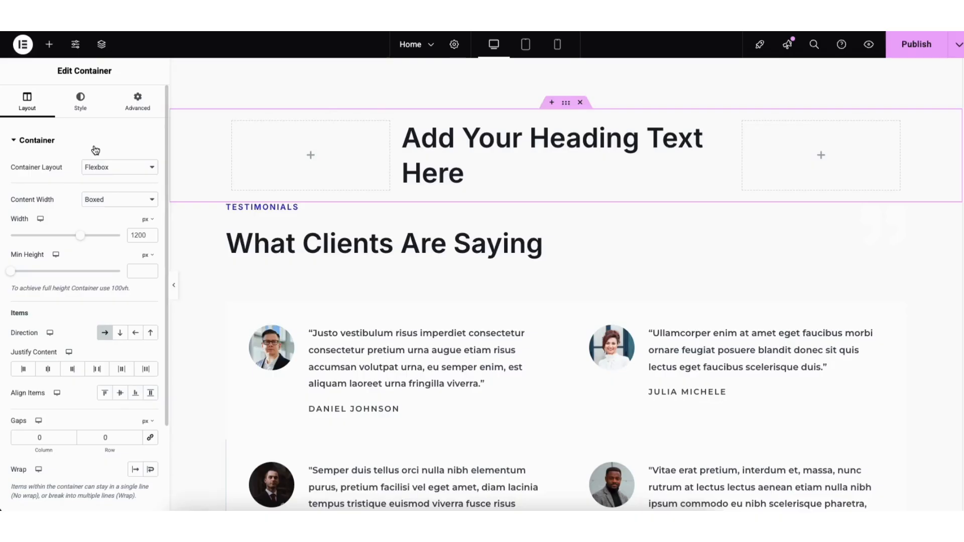
{"action": "left_click", "coordinate": [582, 103]}
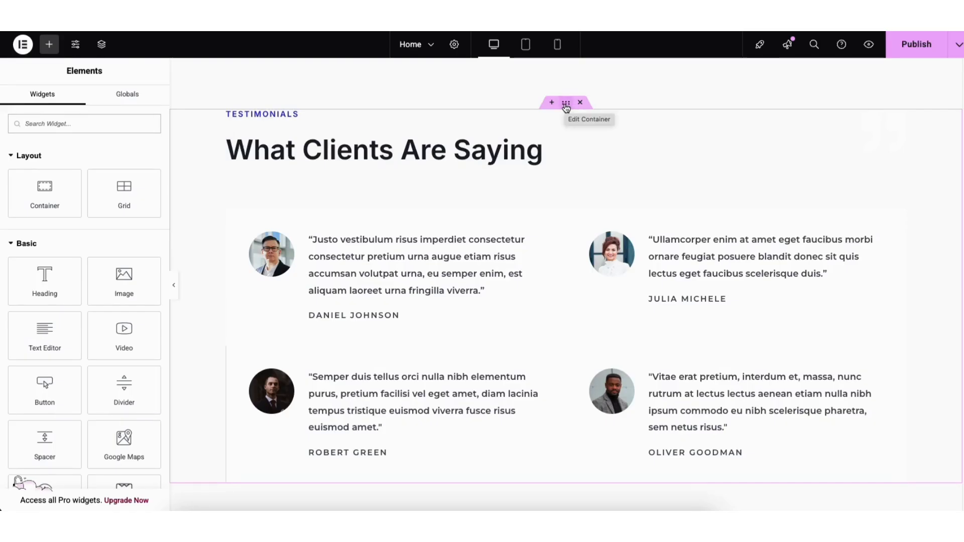
{"action": "left_click_drag", "start_coordinate": [566, 107], "coordinate": [471, 122]}
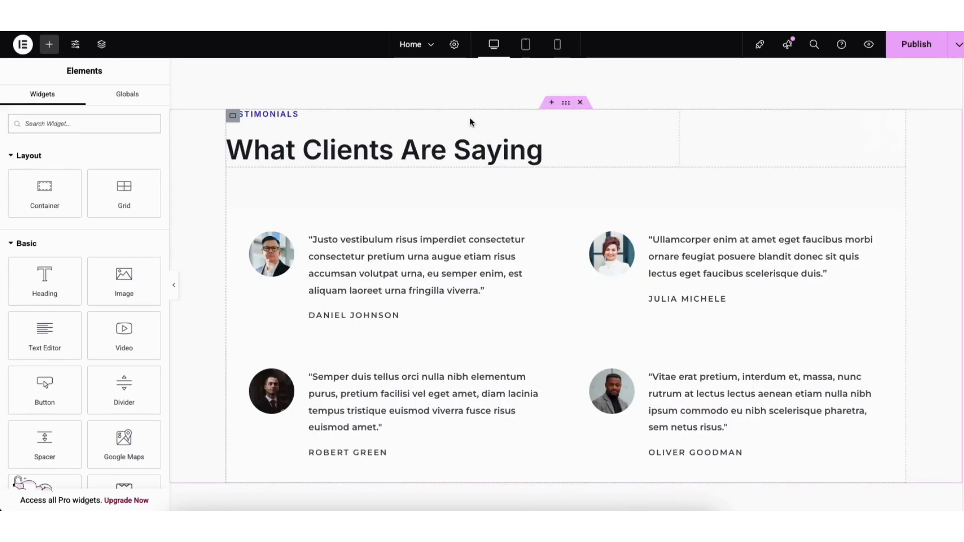
Open the Starter Templates library from the empty area below the testimonials and show its Blocks
{"action": "scroll", "coordinate": [567, 285], "scroll_direction": "down", "scroll_amount": 8}
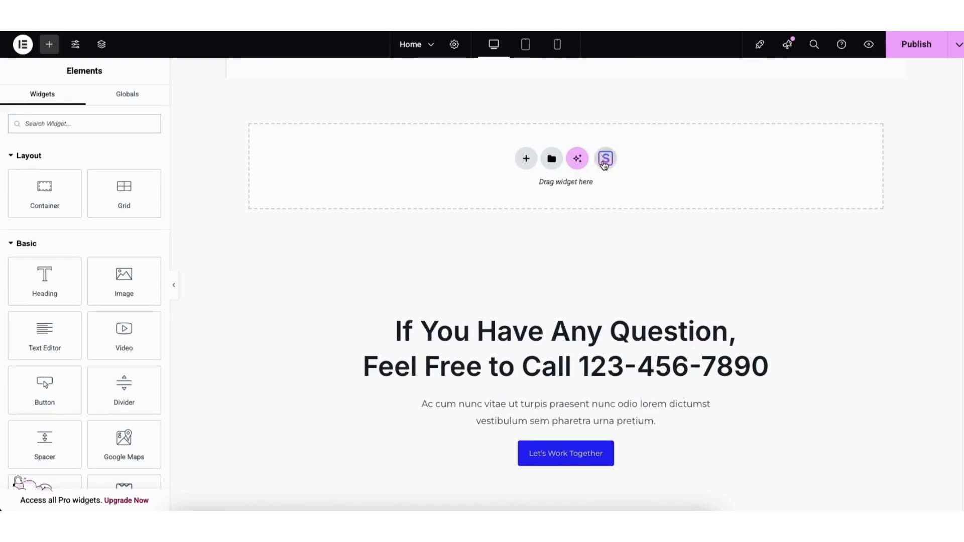
{"action": "left_click", "coordinate": [605, 160]}
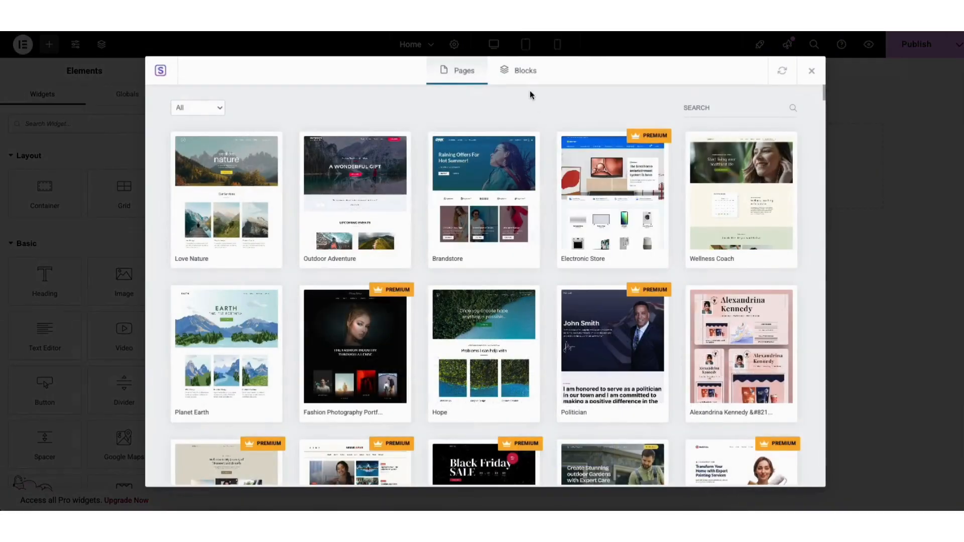
{"action": "left_click", "coordinate": [520, 75]}
Examine the available blocks, the block category list and the search field
{"action": "mouse_move", "coordinate": [824, 92]}
{"action": "left_mouse_down"}
{"action": "mouse_move", "coordinate": [824, 141]}
{"action": "mouse_move", "coordinate": [823, 90]}
{"action": "left_mouse_up"}
{"action": "left_click", "coordinate": [231, 109]}
{"action": "scroll", "coordinate": [232, 147], "scroll_direction": "down", "scroll_amount": 5}
{"action": "left_click", "coordinate": [410, 113]}
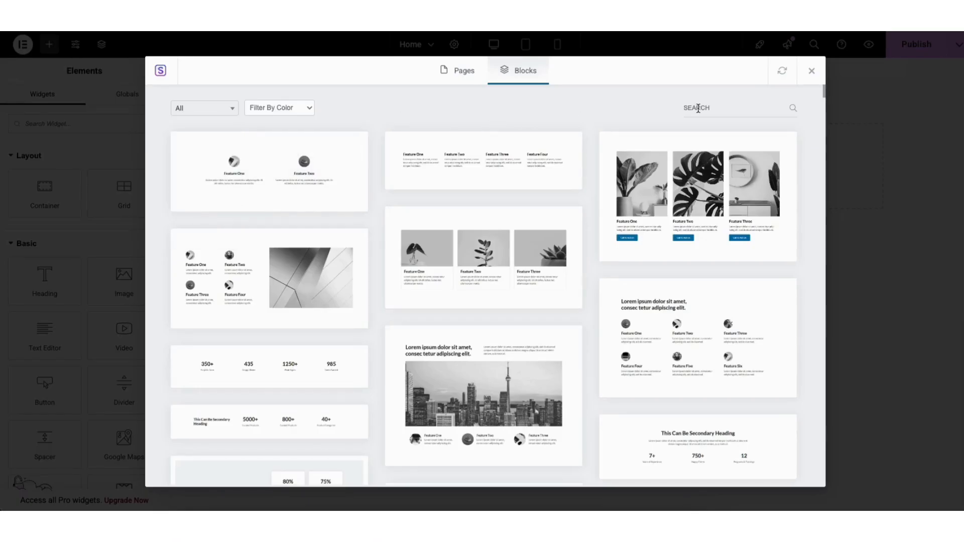
{"action": "left_click", "coordinate": [698, 108]}
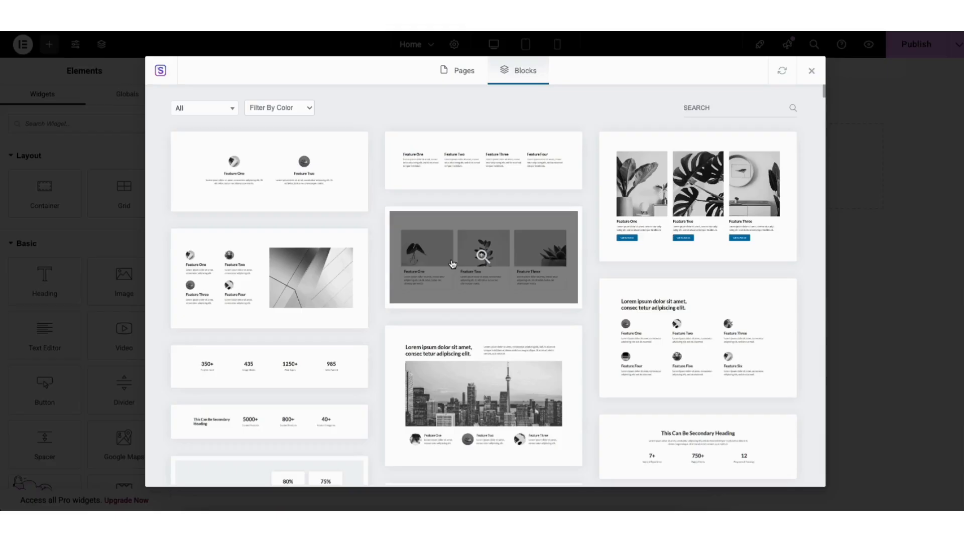
Import the three-card Feature One, Feature Two, Feature Three block with plant images below the testimonials
{"action": "left_click", "coordinate": [452, 264]}
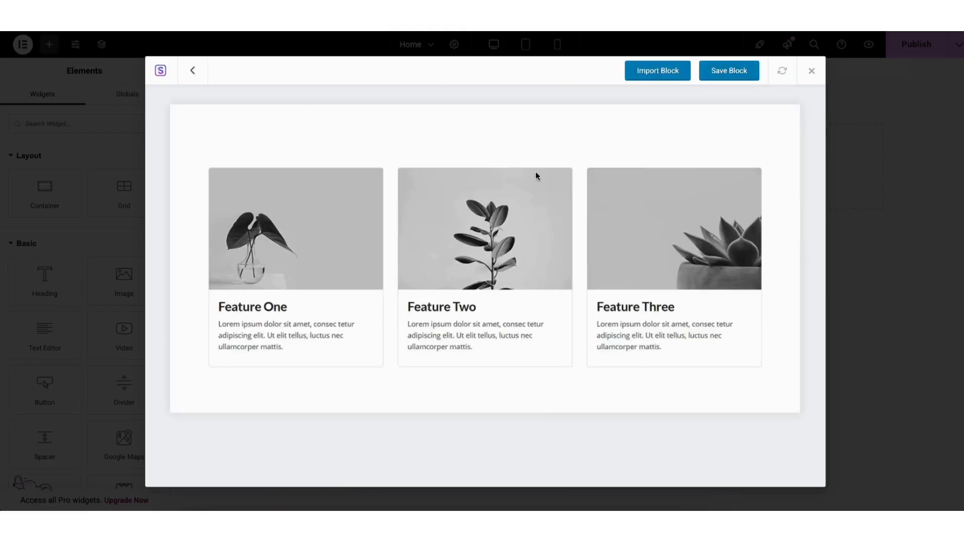
{"action": "left_click", "coordinate": [641, 75]}
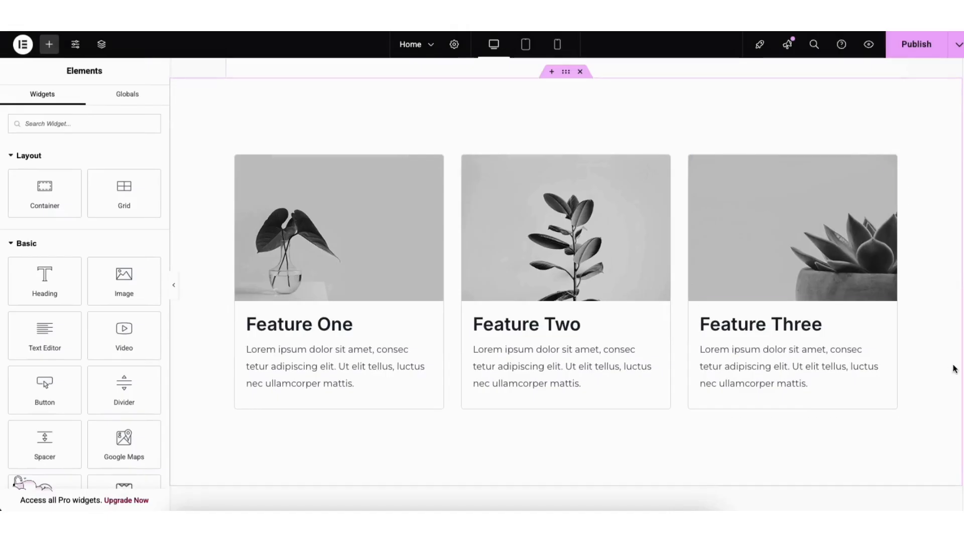
{"action": "left_click_drag", "start_coordinate": [963, 385], "coordinate": [963, 377]}
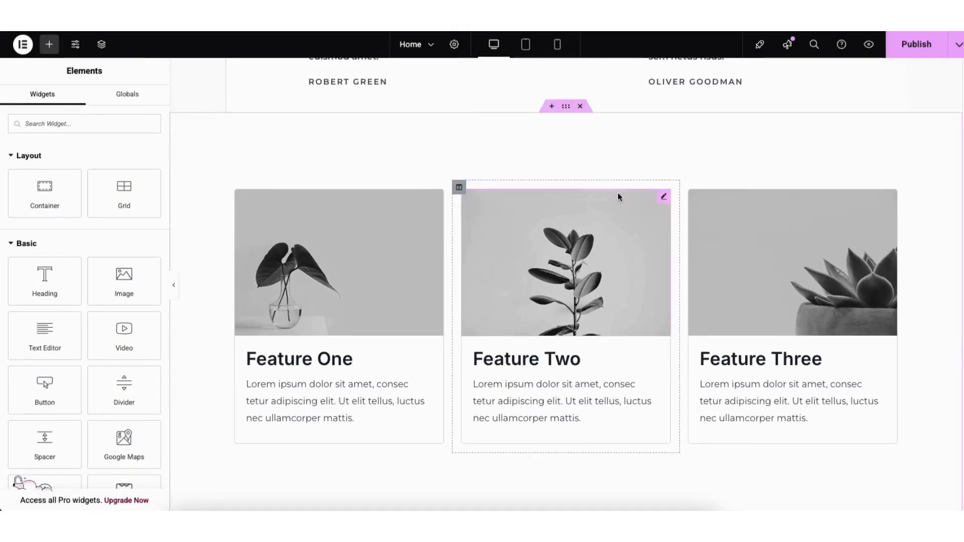
Set the feature block section's classic background color to #FDFDFD
{"action": "right_click", "coordinate": [241, 145]}
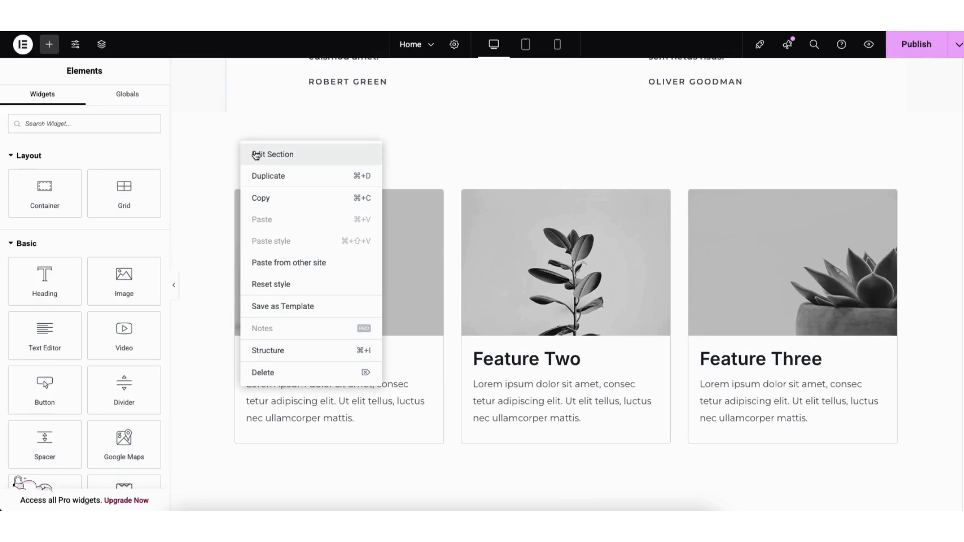
{"action": "left_click", "coordinate": [256, 153]}
{"action": "left_click", "coordinate": [85, 103]}
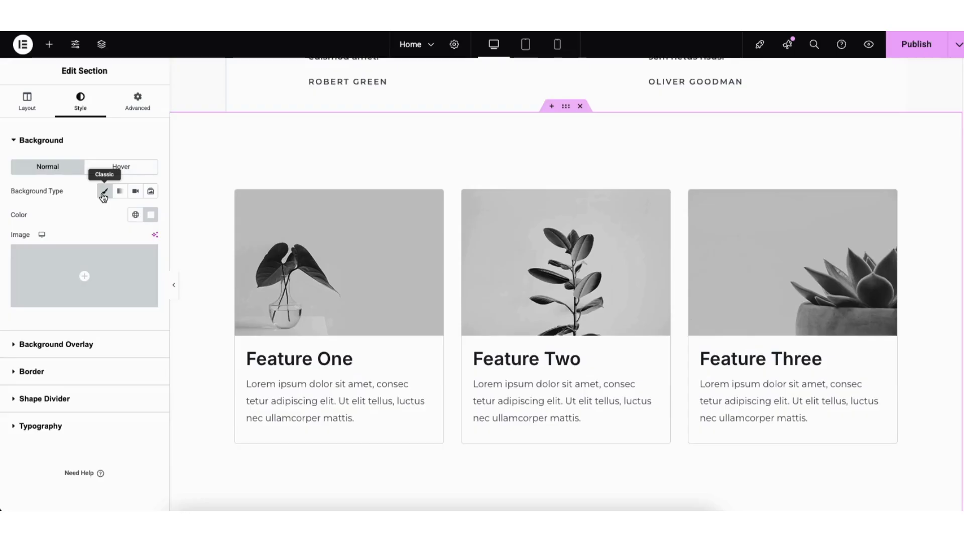
{"action": "left_click", "coordinate": [150, 215]}
{"action": "left_click", "coordinate": [205, 272]}
{"action": "left_click_drag", "start_coordinate": [204, 272], "coordinate": [74, 261]}
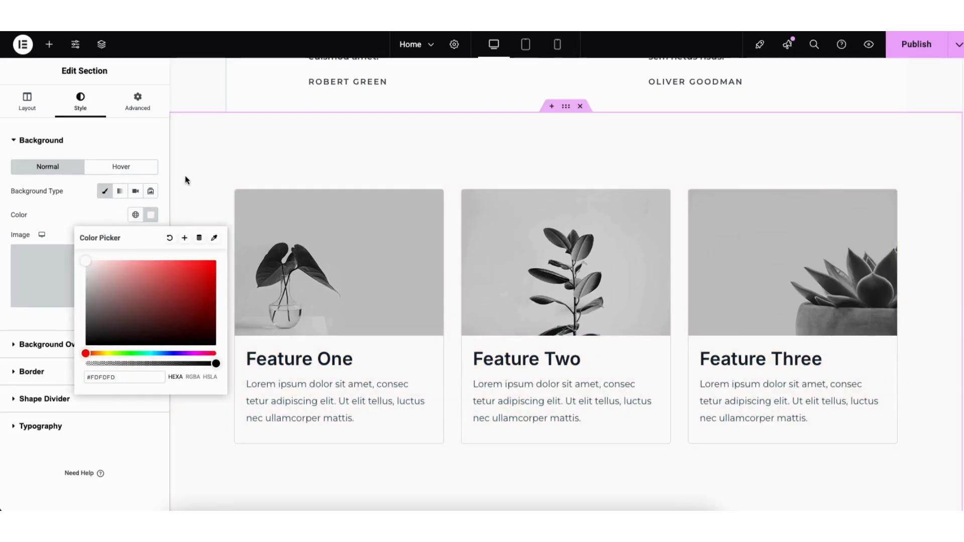
{"action": "left_click", "coordinate": [56, 210]}
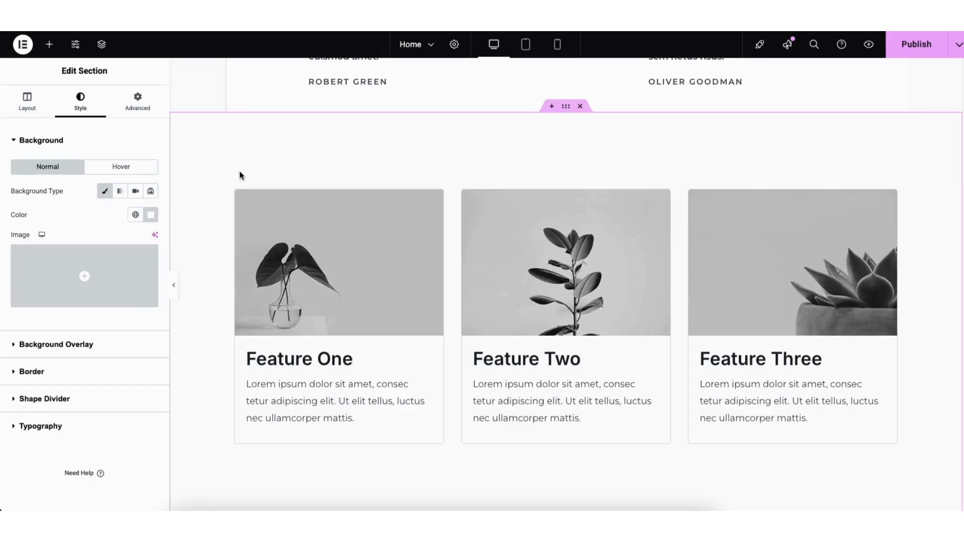
Save the Home page as a draft and preview the changes
{"action": "left_click", "coordinate": [957, 50]}
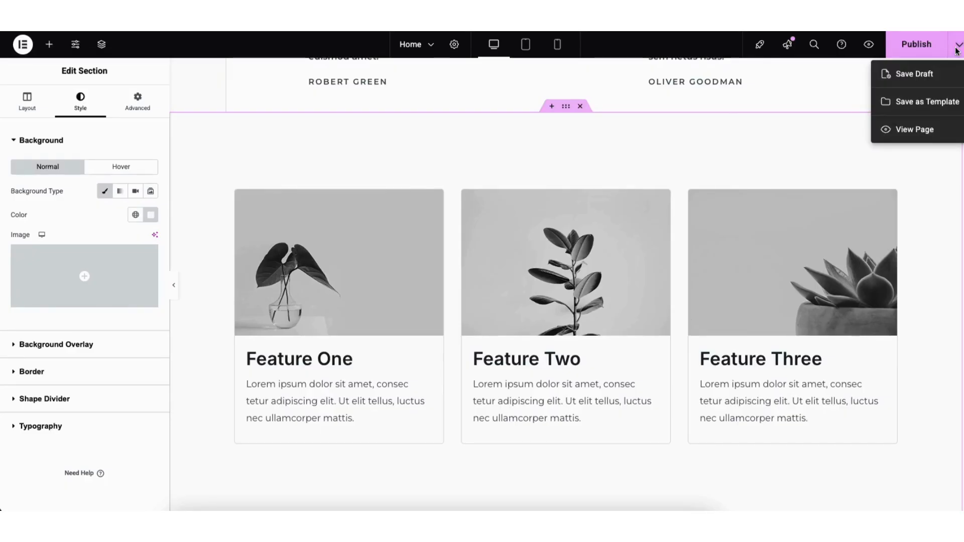
{"action": "left_click", "coordinate": [915, 74]}
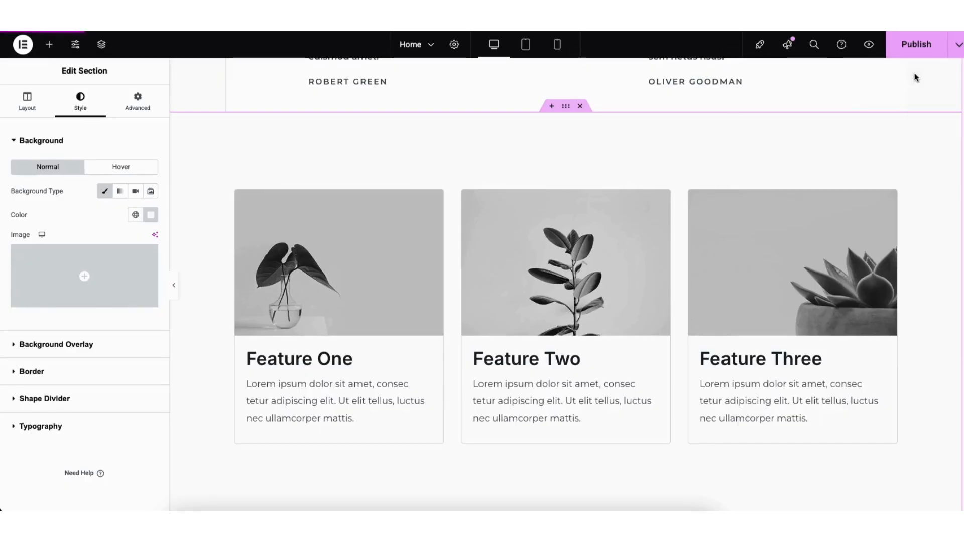
{"action": "left_click", "coordinate": [869, 46]}
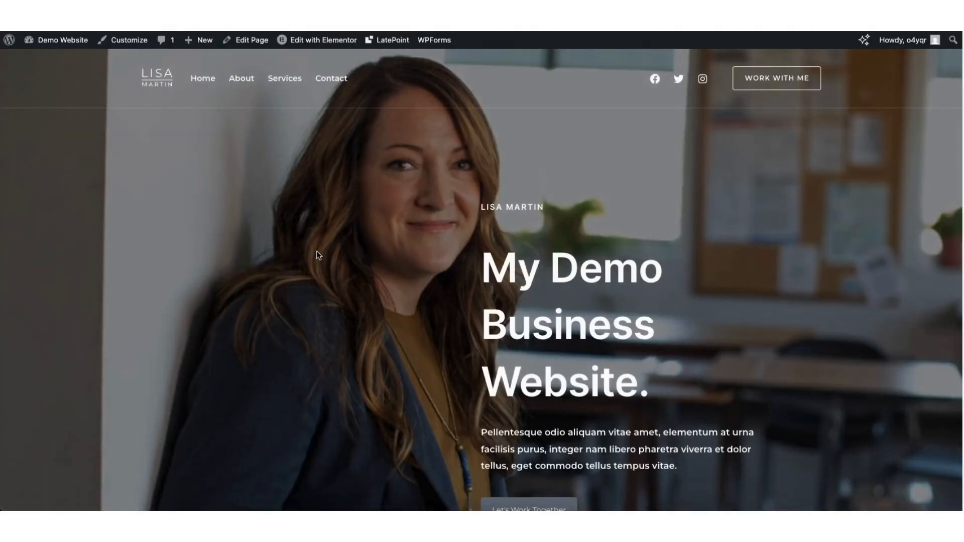
View the site's Contact page down to its message form
{"action": "left_click", "coordinate": [330, 81]}
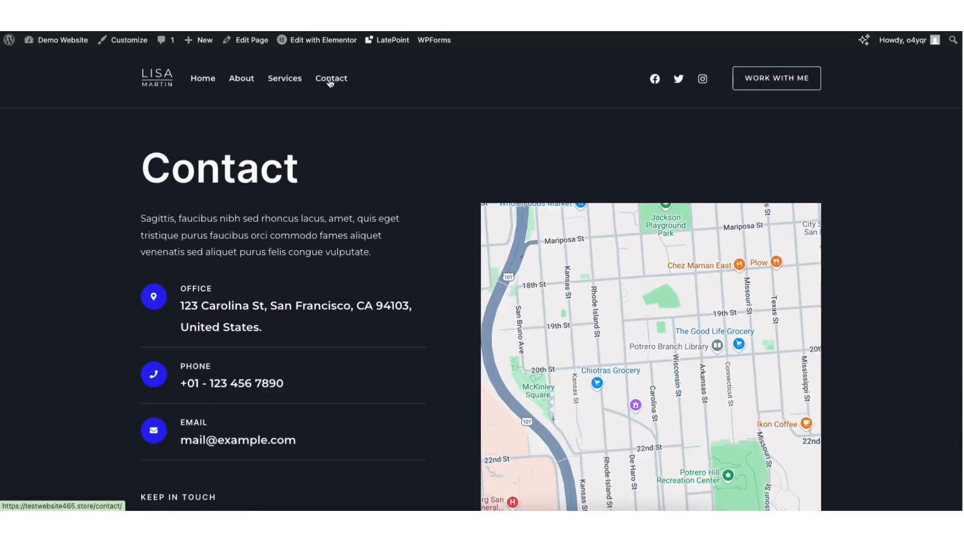
{"action": "scroll", "coordinate": [953, 133], "scroll_direction": "down", "scroll_amount": 10}
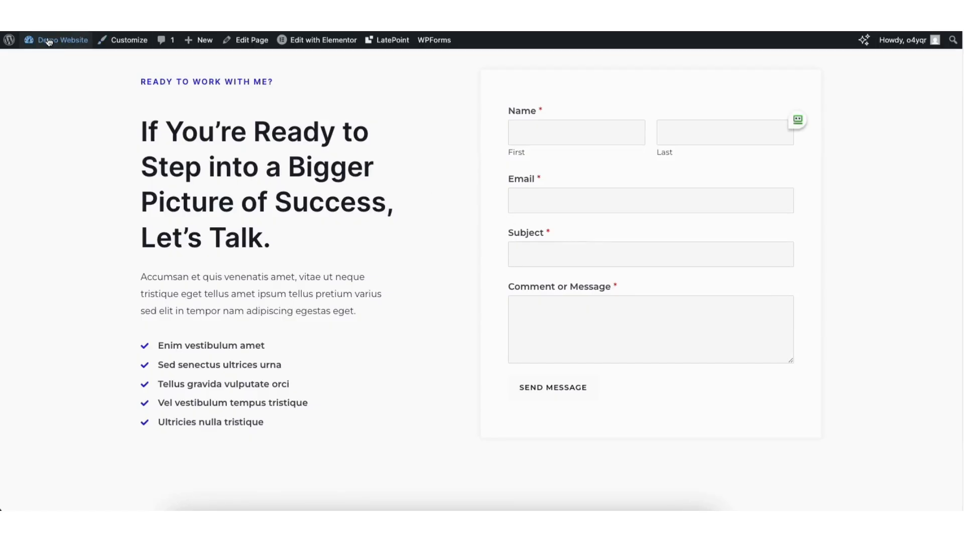
Go to the WordPress dashboard and open the WPForms list of forms
{"action": "mouse_move", "coordinate": [49, 42]}
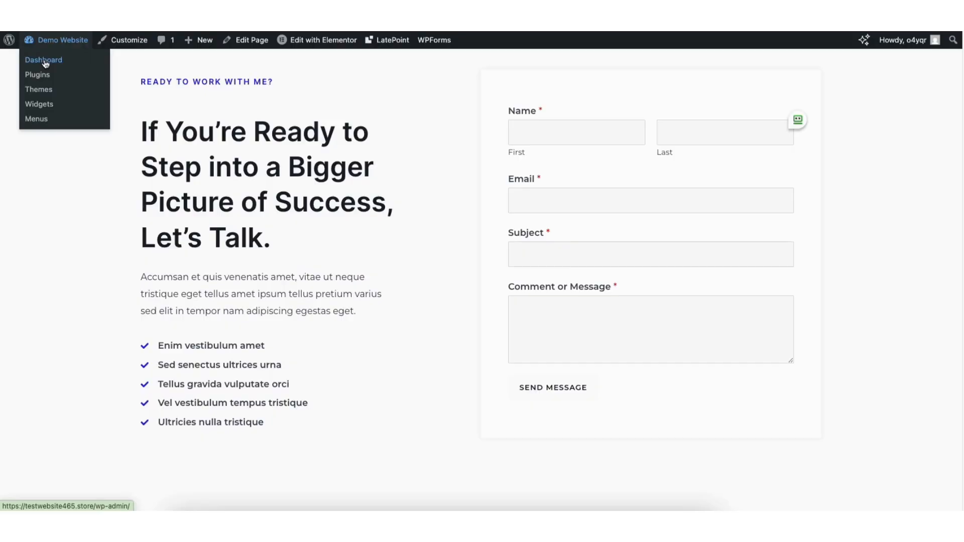
{"action": "left_click", "coordinate": [44, 60]}
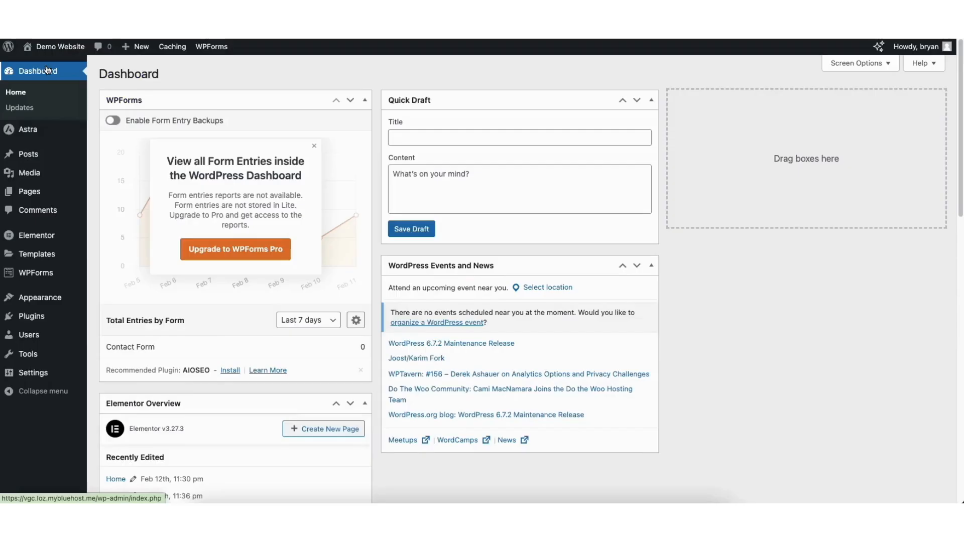
{"action": "mouse_move", "coordinate": [31, 279]}
{"action": "left_click", "coordinate": [31, 274]}
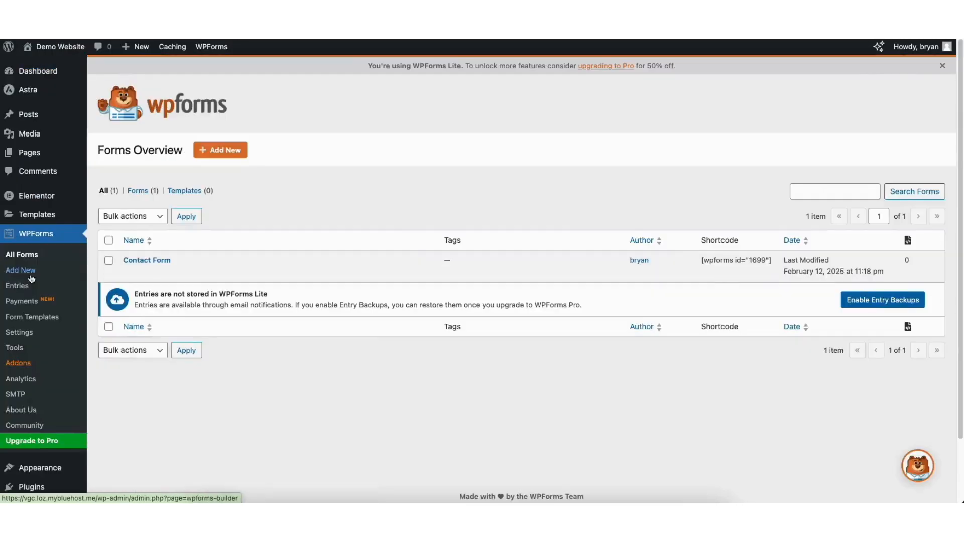
Edit the Contact Form and add a Single Line Text field between the Your Name and Email fields
{"action": "mouse_move", "coordinate": [146, 263]}
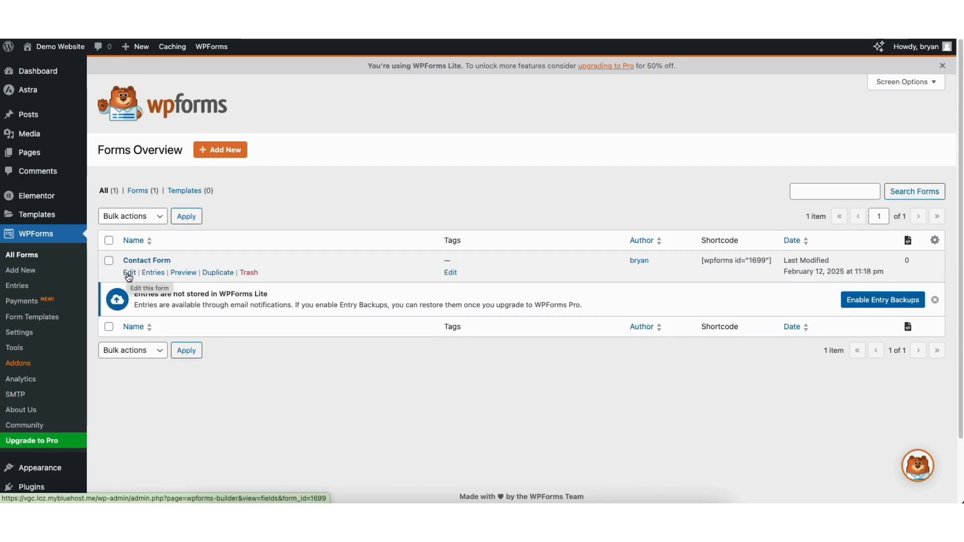
{"action": "left_click", "coordinate": [129, 273]}
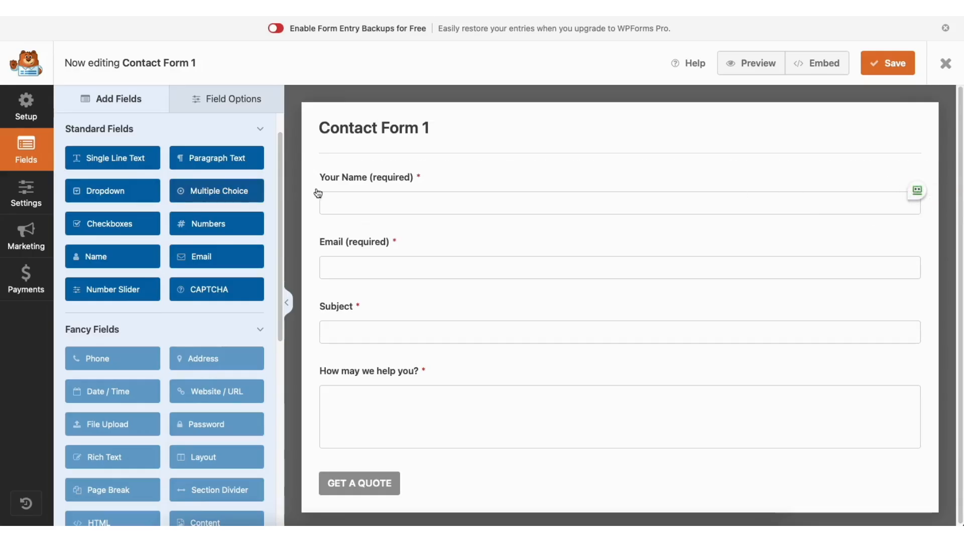
{"action": "mouse_move", "coordinate": [359, 176]}
{"action": "left_mouse_down"}
{"action": "mouse_move", "coordinate": [363, 229]}
{"action": "mouse_move", "coordinate": [355, 180]}
{"action": "left_mouse_up"}
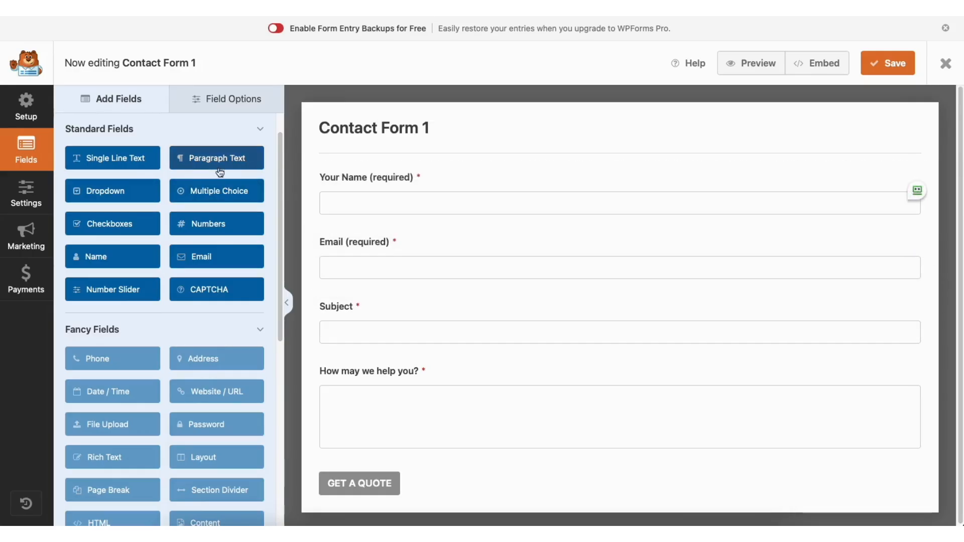
{"action": "left_click_drag", "start_coordinate": [136, 163], "coordinate": [377, 233]}
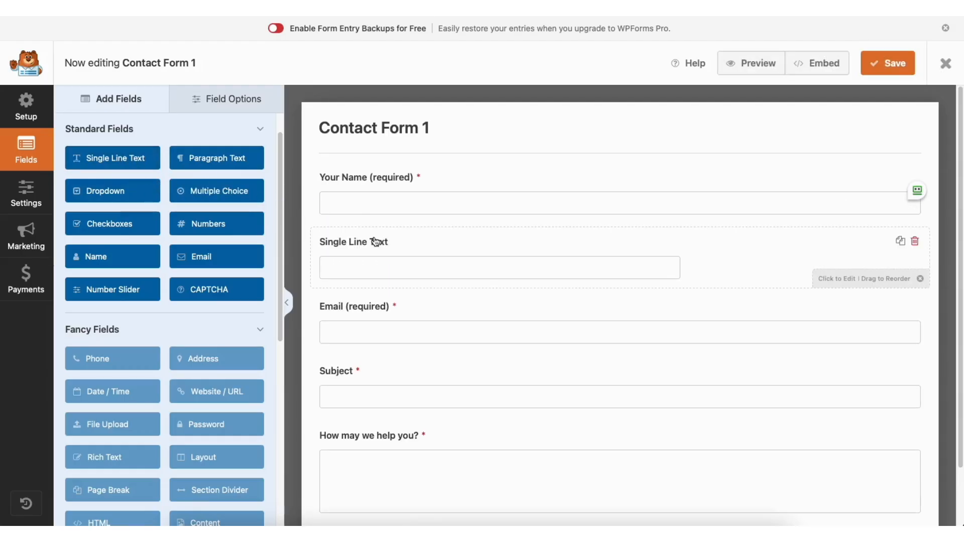
Examine the Your Name field's general and advanced options, trying its Required setting off and on and checking the Field Size choices
{"action": "left_click", "coordinate": [224, 99]}
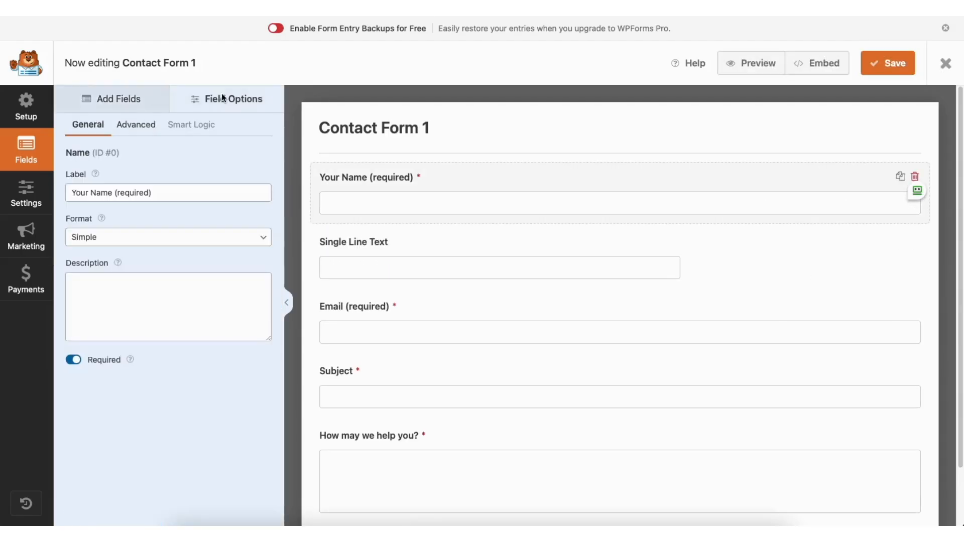
{"action": "left_click", "coordinate": [151, 192]}
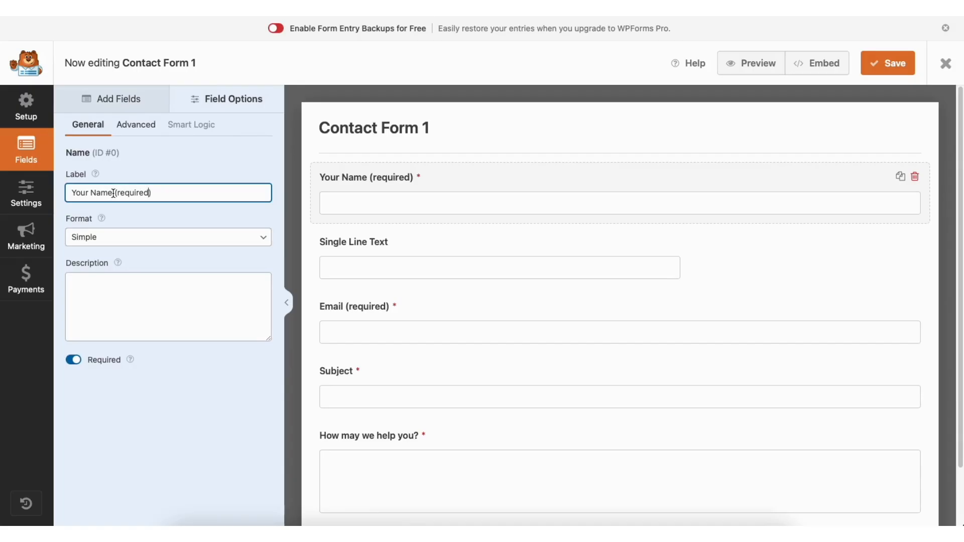
{"action": "left_click", "coordinate": [74, 360]}
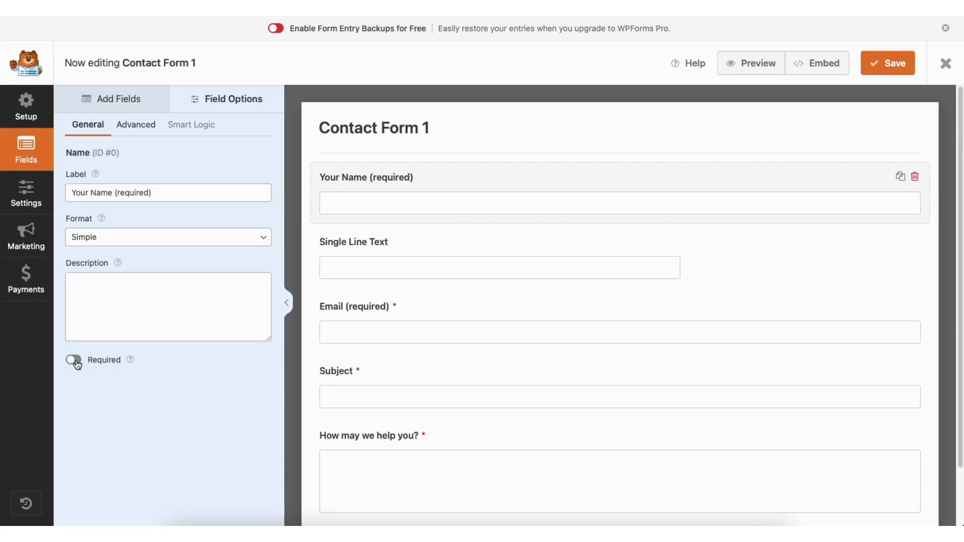
{"action": "left_click", "coordinate": [75, 362]}
{"action": "left_click", "coordinate": [148, 128]}
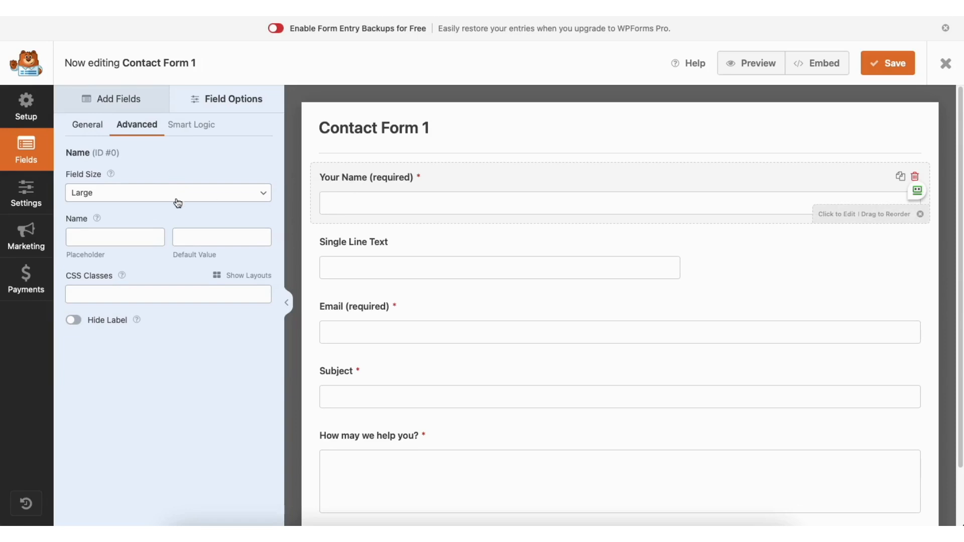
{"action": "left_click", "coordinate": [136, 196]}
{"action": "left_click", "coordinate": [132, 189]}
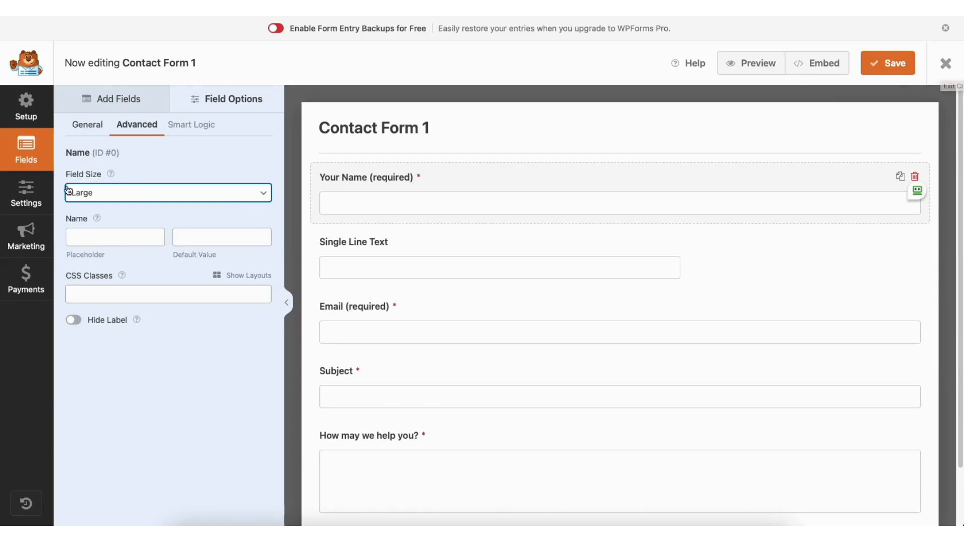
Review the form's General, Spam Protection and Security, Notifications and Confirmations settings, and exit the form builder
{"action": "left_click", "coordinate": [29, 191]}
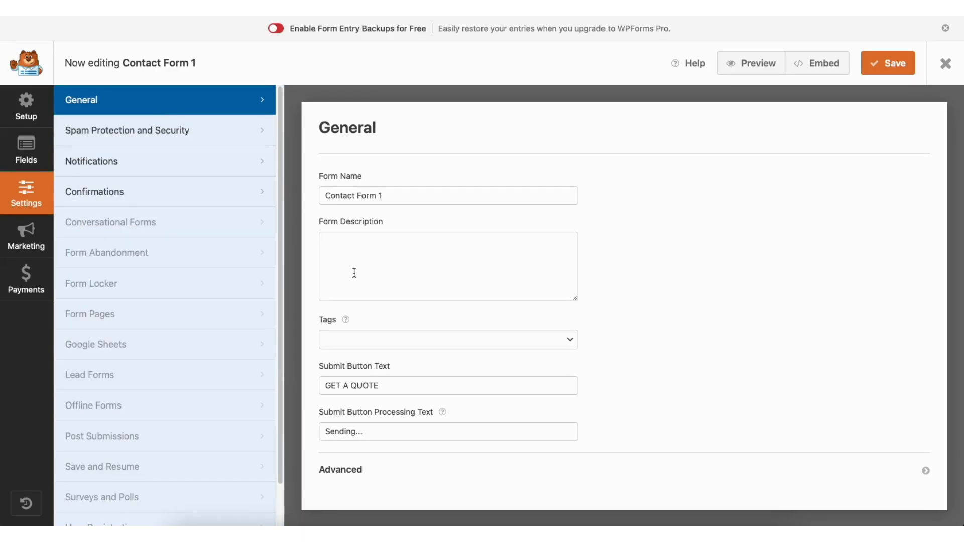
{"action": "left_click", "coordinate": [201, 135]}
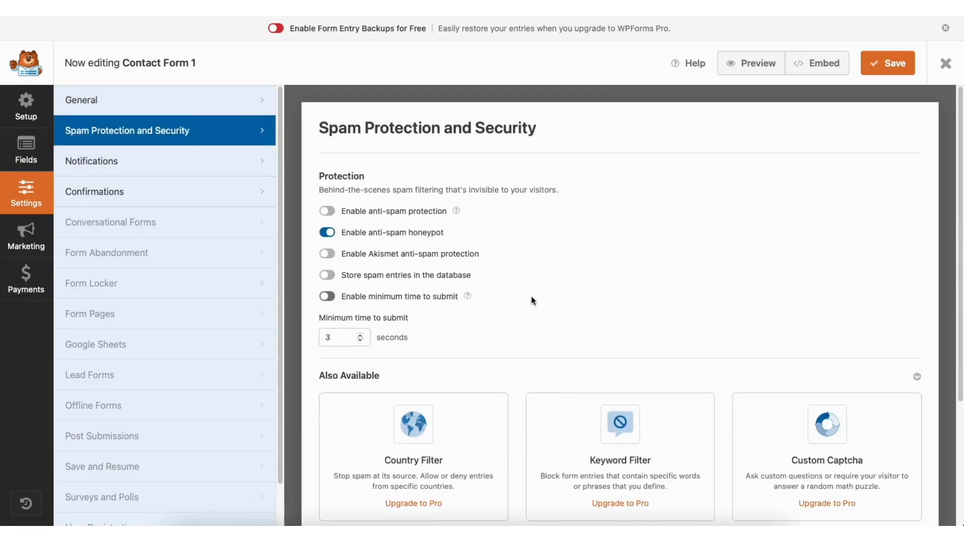
{"action": "left_click", "coordinate": [184, 165]}
{"action": "left_click_drag", "start_coordinate": [959, 168], "coordinate": [959, 273]}
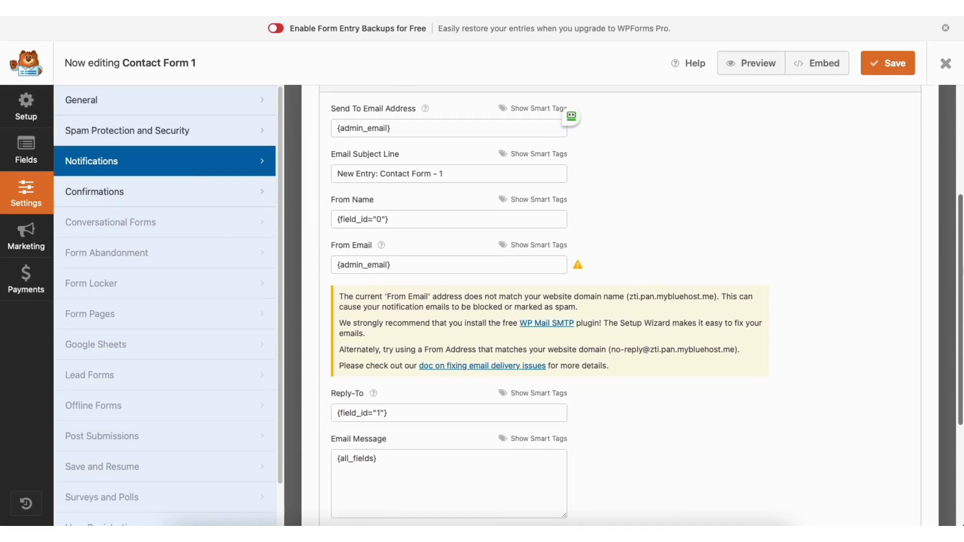
{"action": "left_click", "coordinate": [185, 189]}
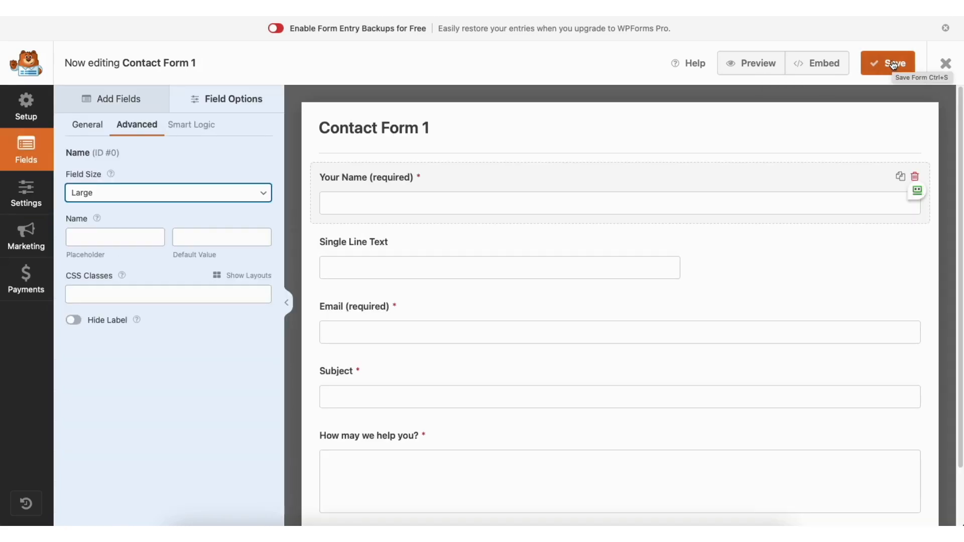
{"action": "left_click", "coordinate": [944, 68]}
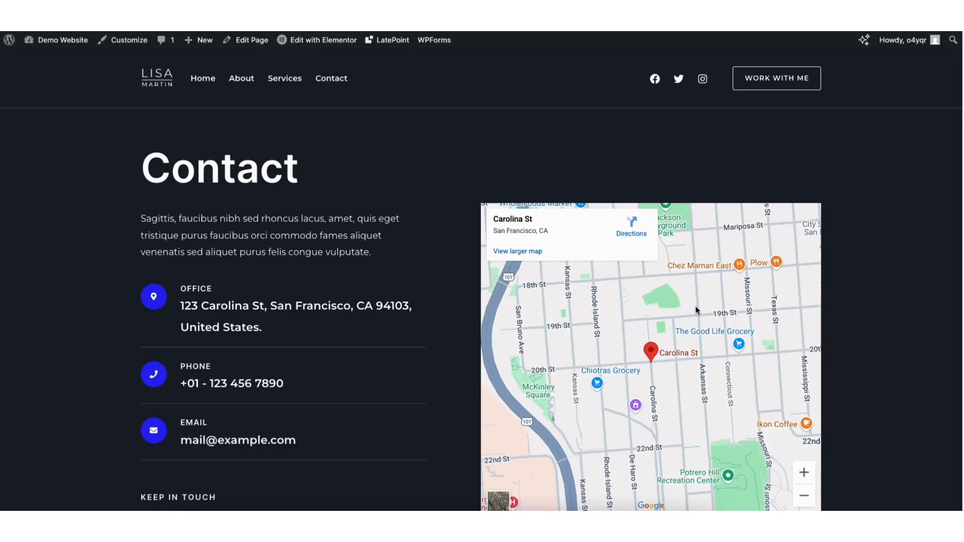
Open the Contact page in Elementor and set its Google Maps widget to zoom 14 and height 596 px
{"action": "mouse_move", "coordinate": [321, 42]}
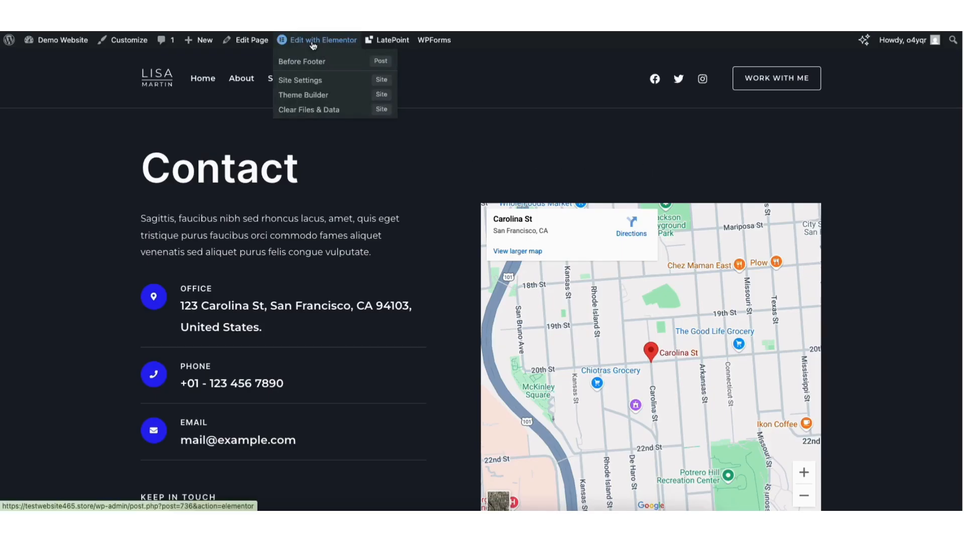
{"action": "left_click", "coordinate": [313, 43]}
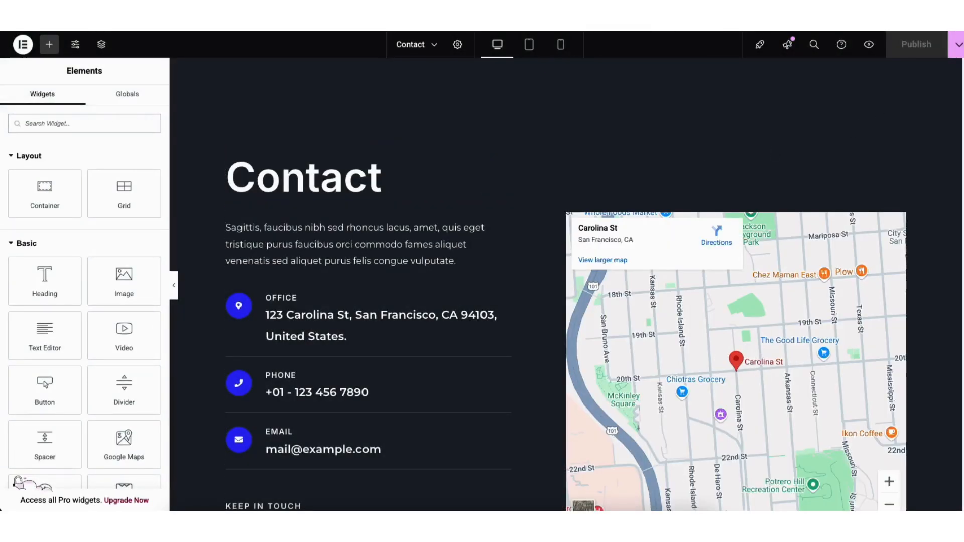
{"action": "scroll", "coordinate": [719, 248], "scroll_direction": "down", "scroll_amount": 2}
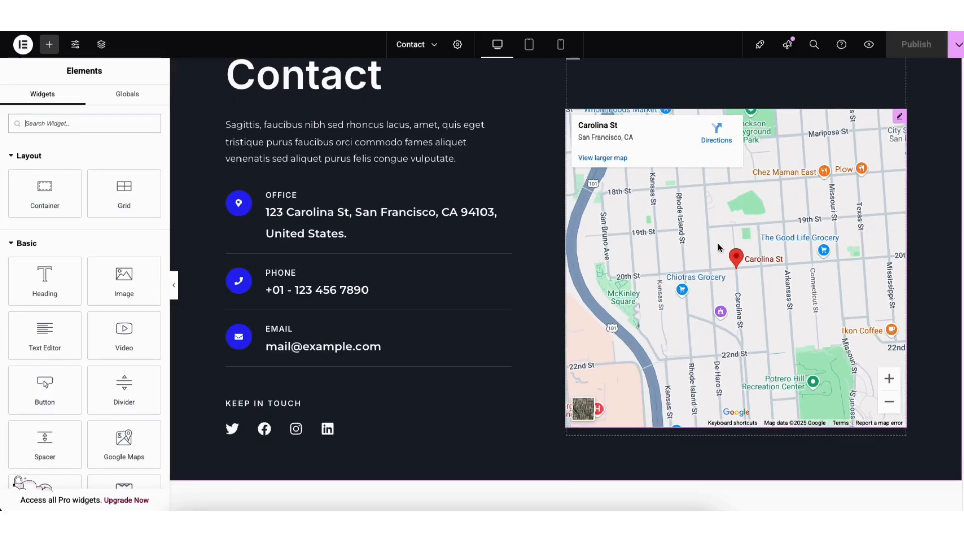
{"action": "left_click", "coordinate": [898, 120]}
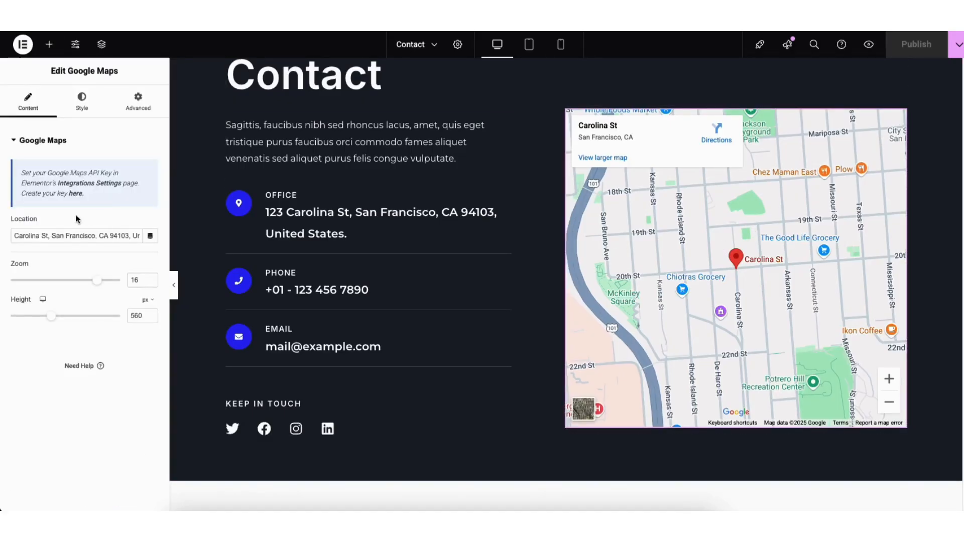
{"action": "left_click_drag", "start_coordinate": [15, 236], "coordinate": [135, 242]}
{"action": "left_click", "coordinate": [71, 252]}
{"action": "left_click_drag", "start_coordinate": [97, 280], "coordinate": [86, 280]}
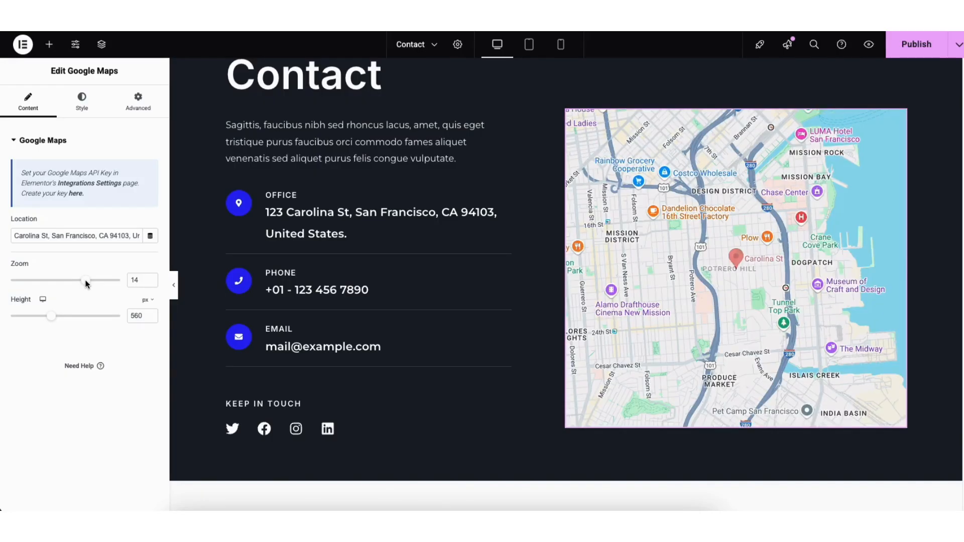
{"action": "left_click_drag", "start_coordinate": [47, 317], "coordinate": [53, 322]}
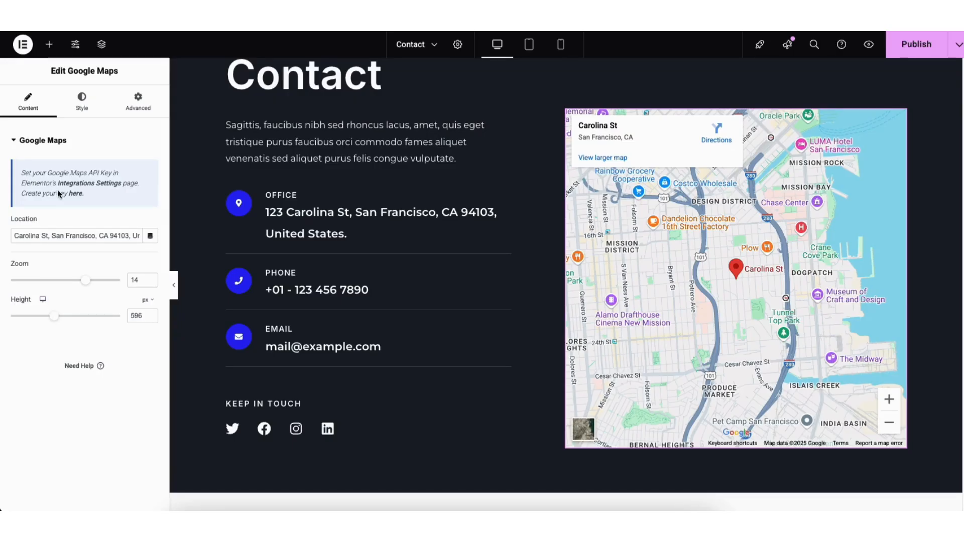
Open Google's API key guide for the map widget and go to the Google Maps Platform Credentials page
{"action": "left_click", "coordinate": [74, 193]}
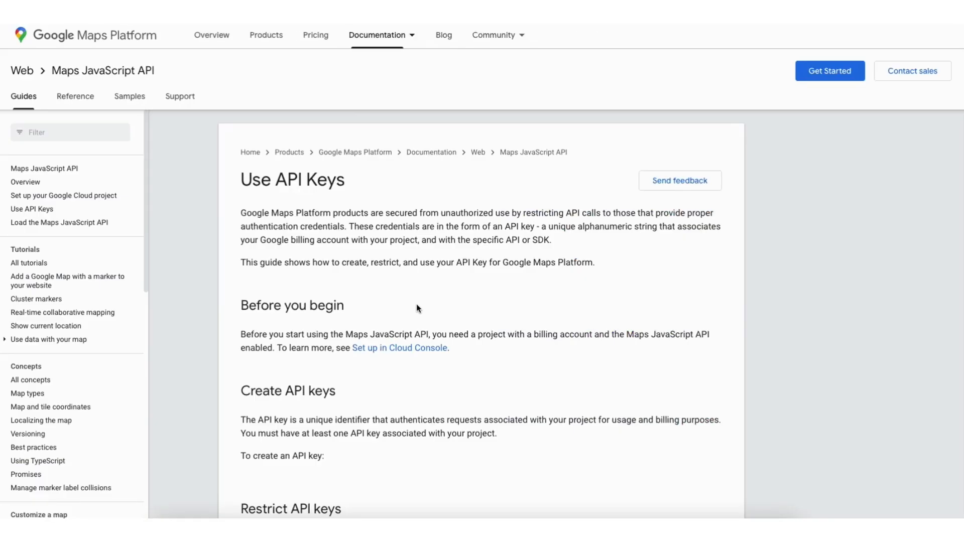
{"action": "scroll", "coordinate": [417, 308], "scroll_direction": "down", "scroll_amount": 5}
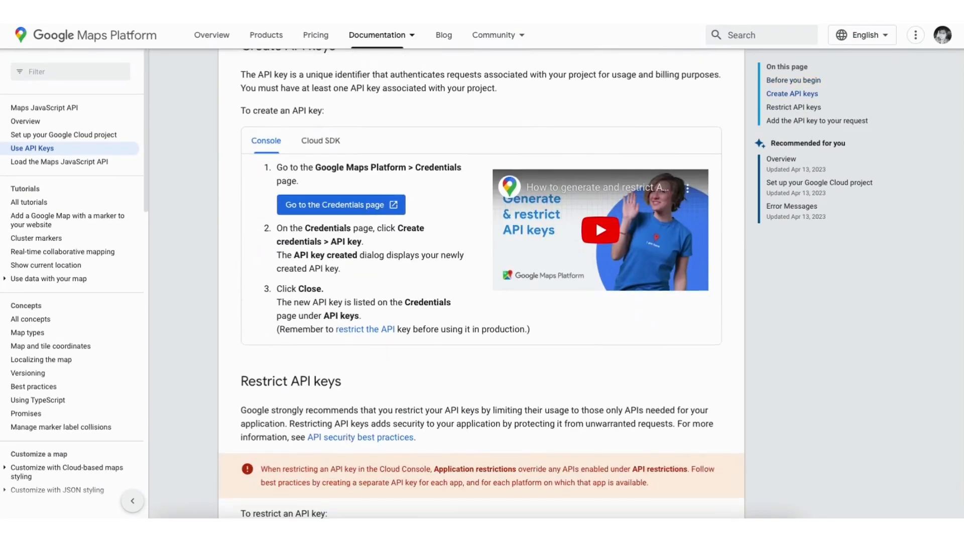
{"action": "left_click", "coordinate": [319, 207]}
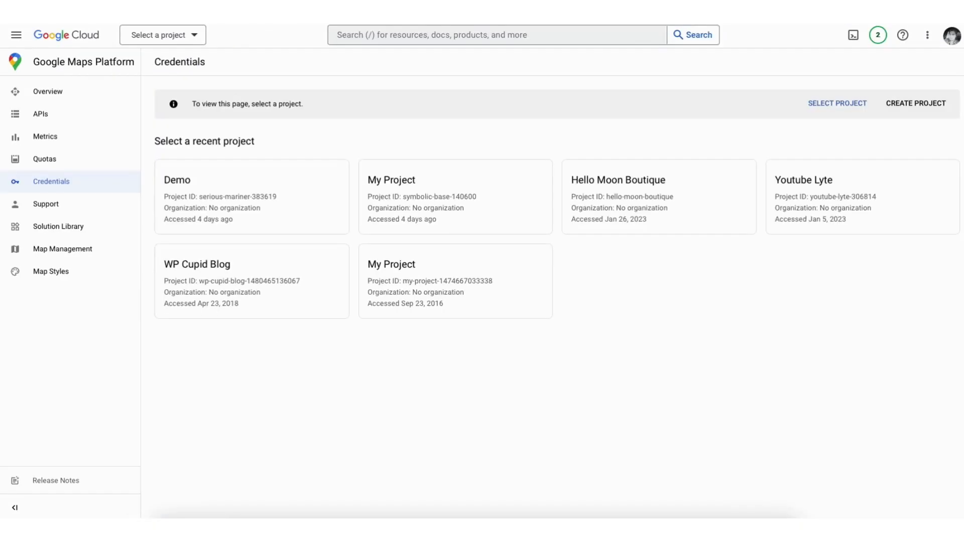
Create a Google Cloud project named Demo1 with No organization as its location, and open Elementor's Integrations Settings
{"action": "left_click", "coordinate": [912, 103]}
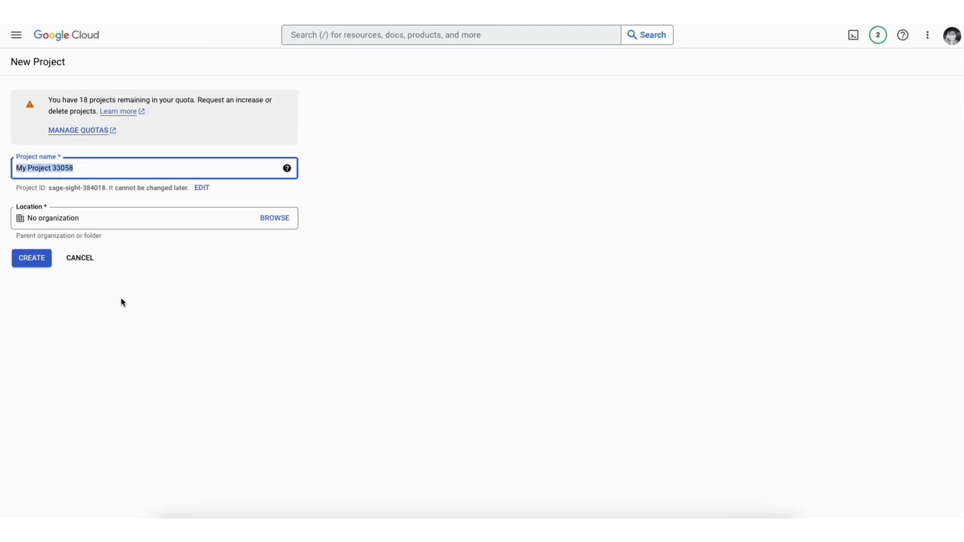
{"action": "type", "text": "Demo1"}
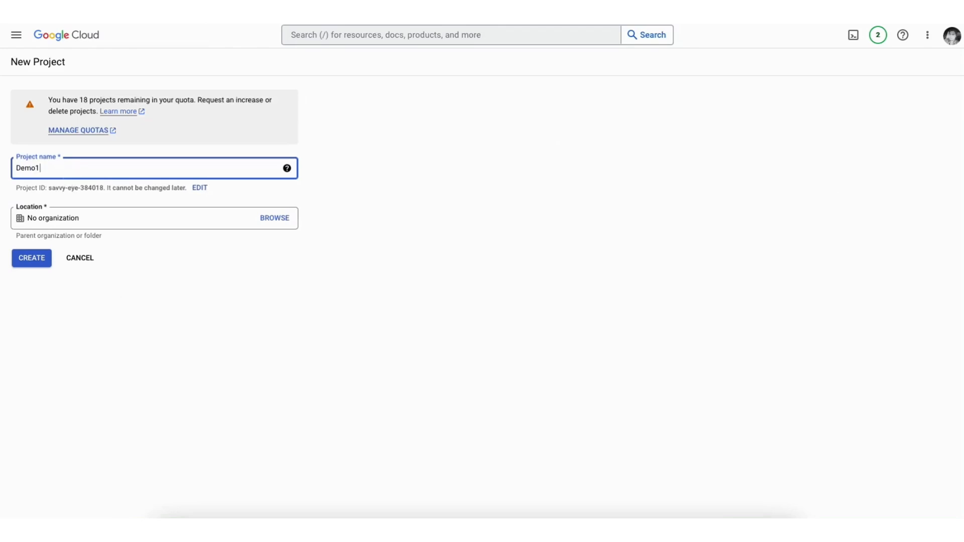
{"action": "left_click", "coordinate": [81, 221]}
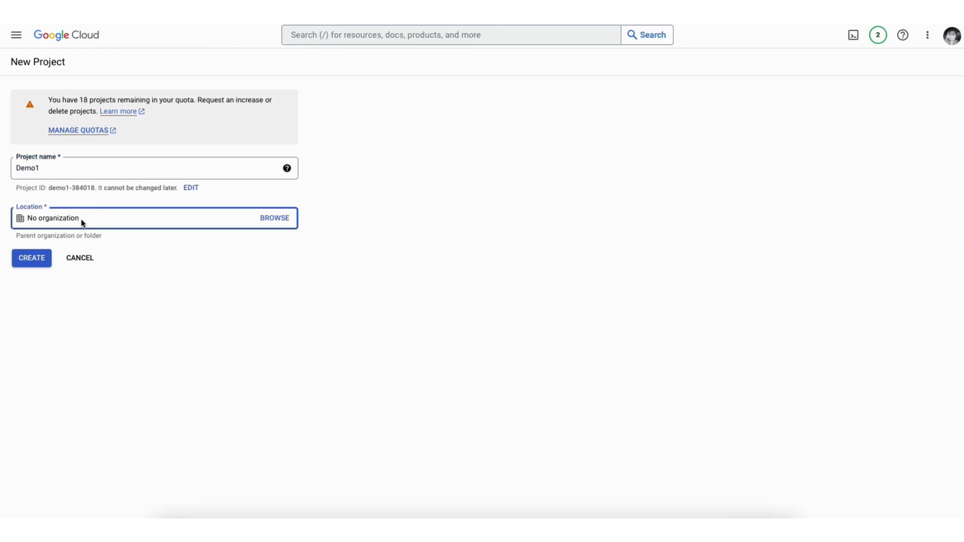
{"action": "left_click", "coordinate": [35, 265]}
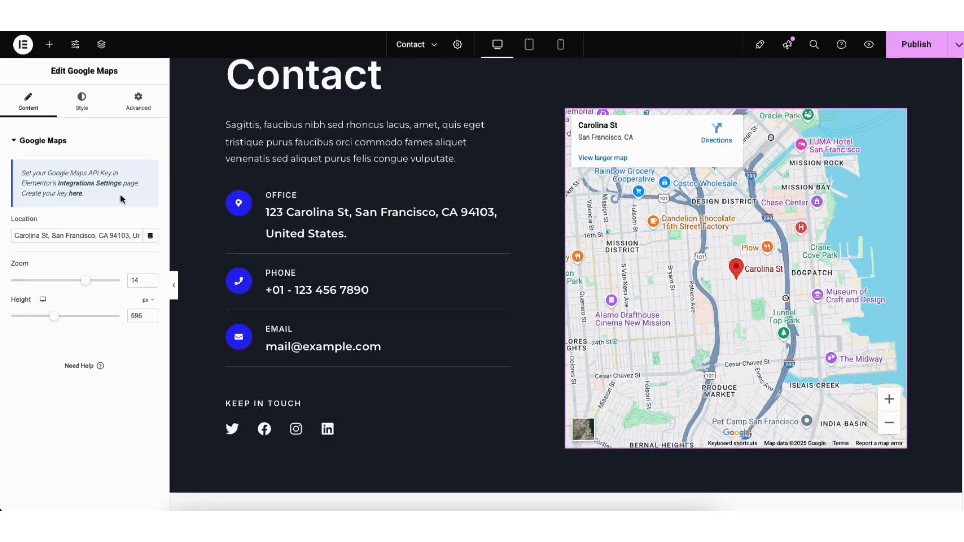
{"action": "left_click", "coordinate": [92, 185]}
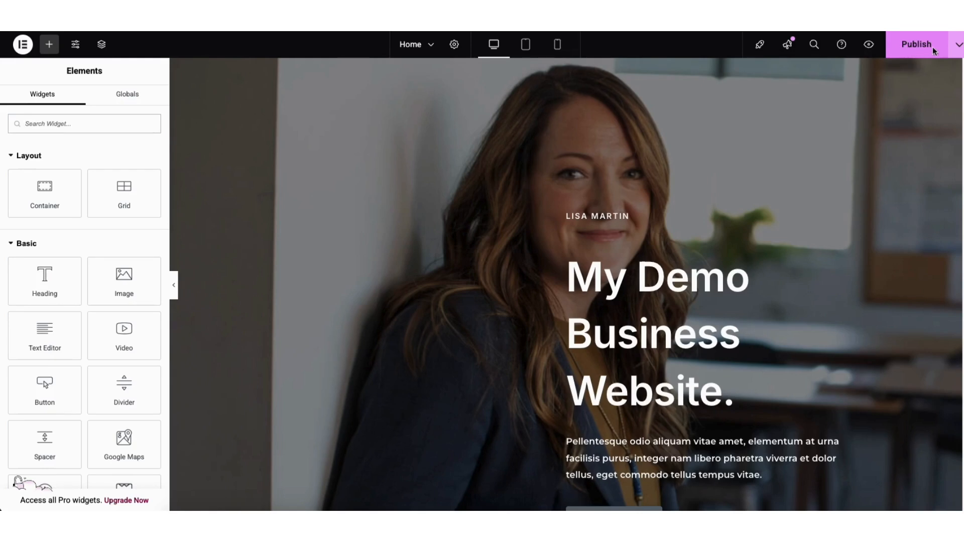
Check the Home page's save options and preview the page in tablet, mobile and desktop layouts
{"action": "left_click", "coordinate": [957, 49]}
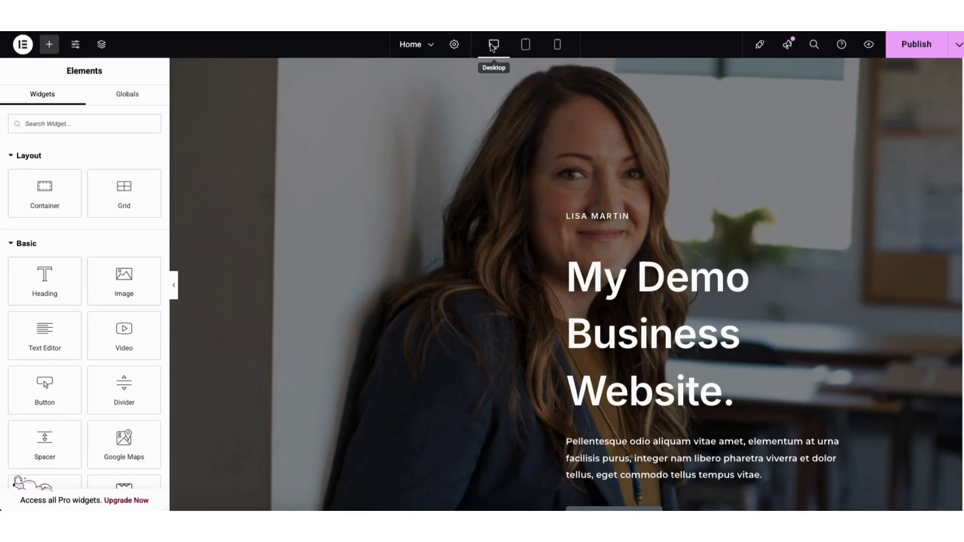
{"action": "left_click", "coordinate": [526, 45]}
{"action": "left_click_drag", "start_coordinate": [785, 89], "coordinate": [773, 40]}
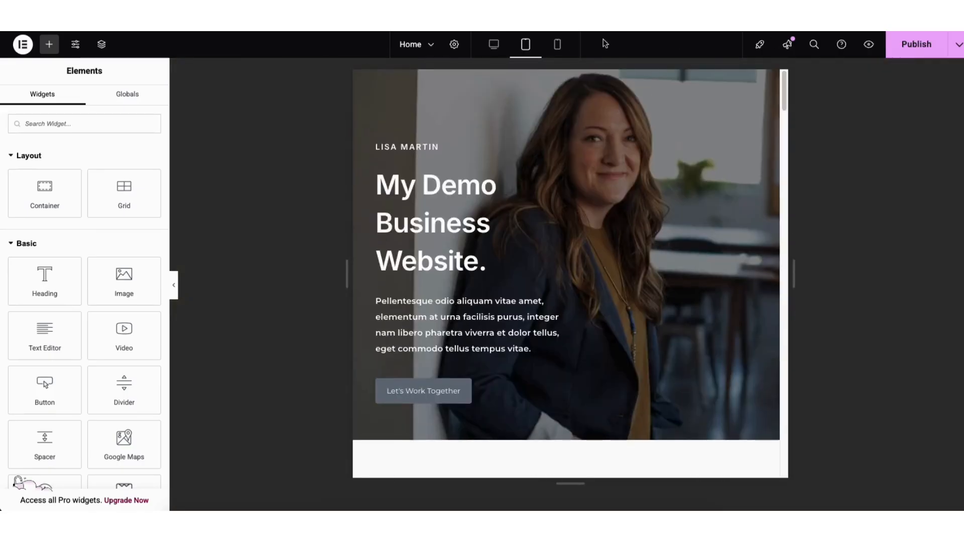
{"action": "left_click", "coordinate": [557, 45]}
{"action": "left_click_drag", "start_coordinate": [667, 74], "coordinate": [517, 52]}
{"action": "left_click", "coordinate": [494, 44]}
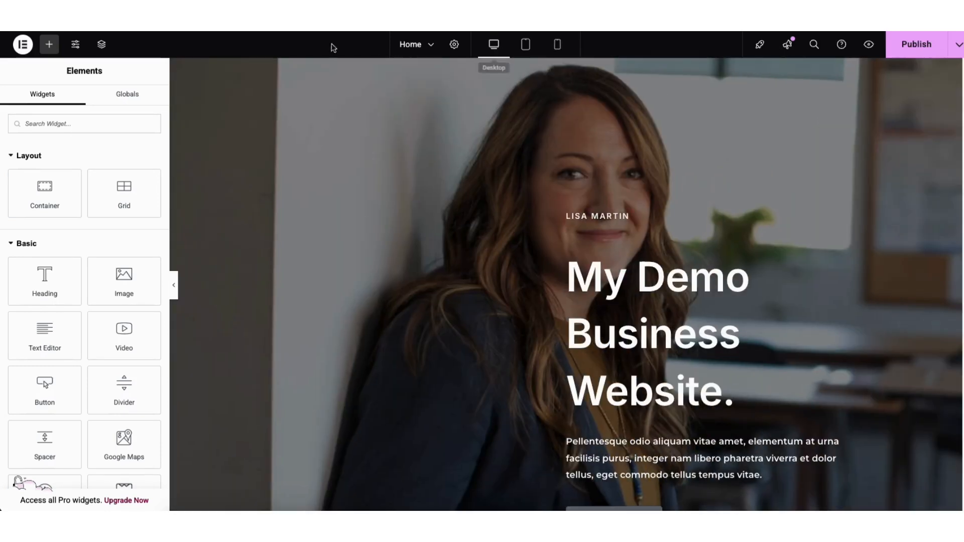
View Elementor's Site Settings and the Home page's revision history
{"action": "left_click", "coordinate": [74, 45]}
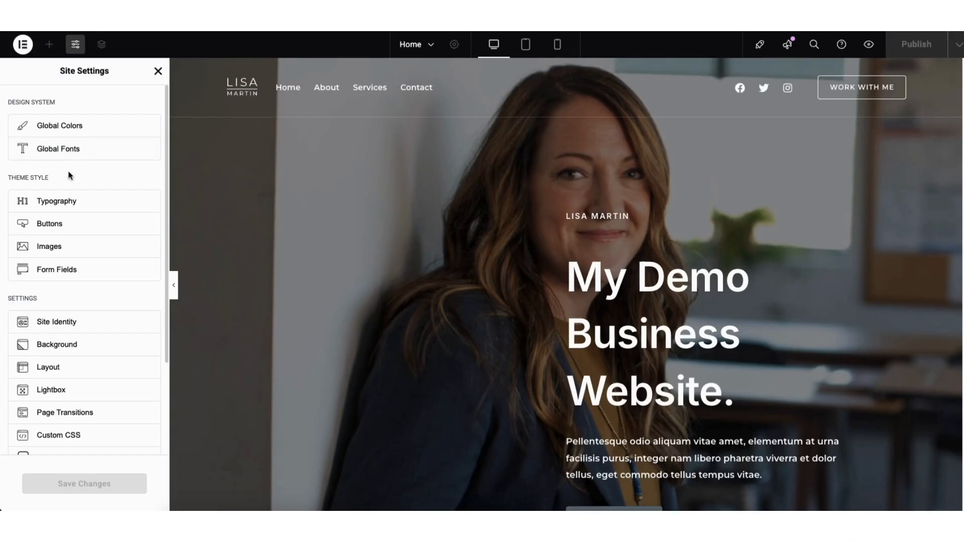
{"action": "left_click", "coordinate": [158, 71]}
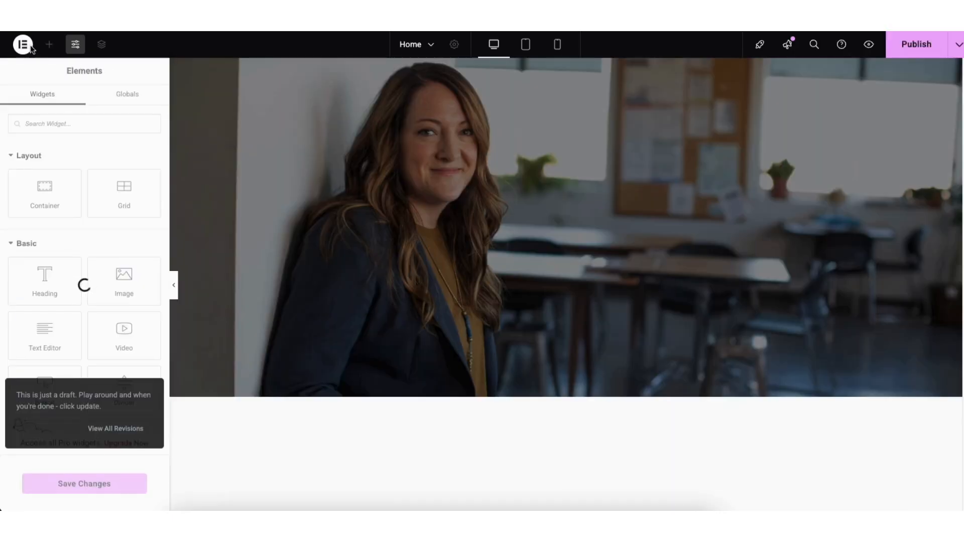
{"action": "left_click", "coordinate": [23, 45]}
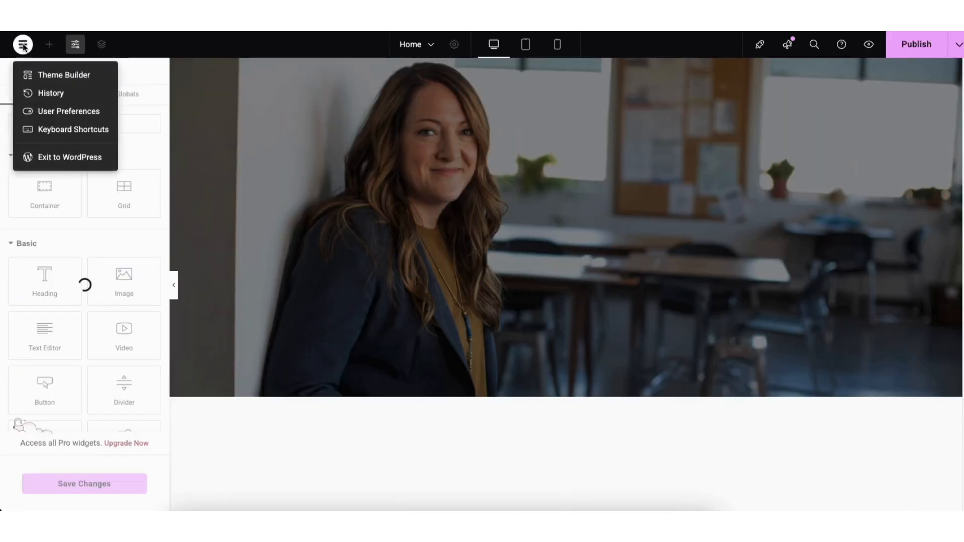
{"action": "left_click", "coordinate": [42, 95]}
{"action": "left_click", "coordinate": [122, 95]}
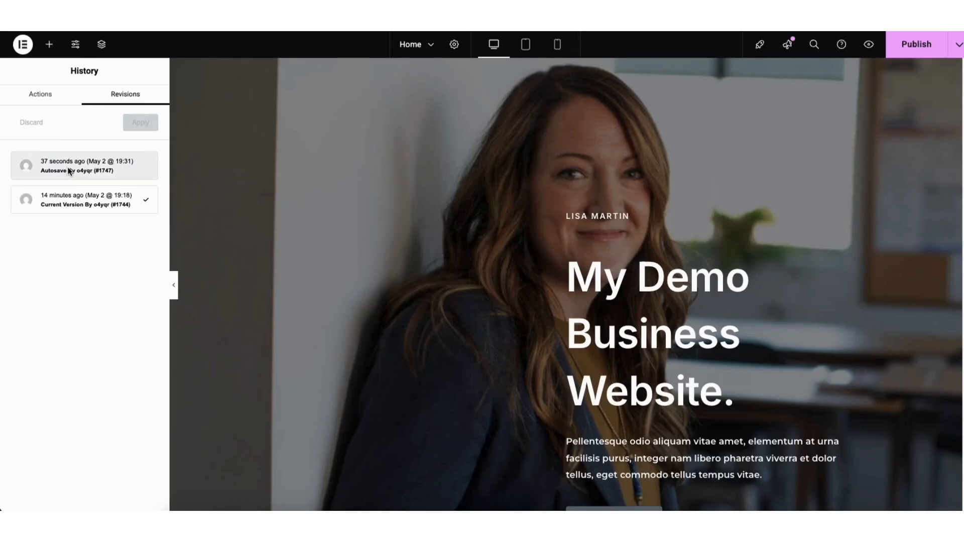
Exit Elementor to the WordPress admin area and show the list of all pages
{"action": "left_click", "coordinate": [22, 44]}
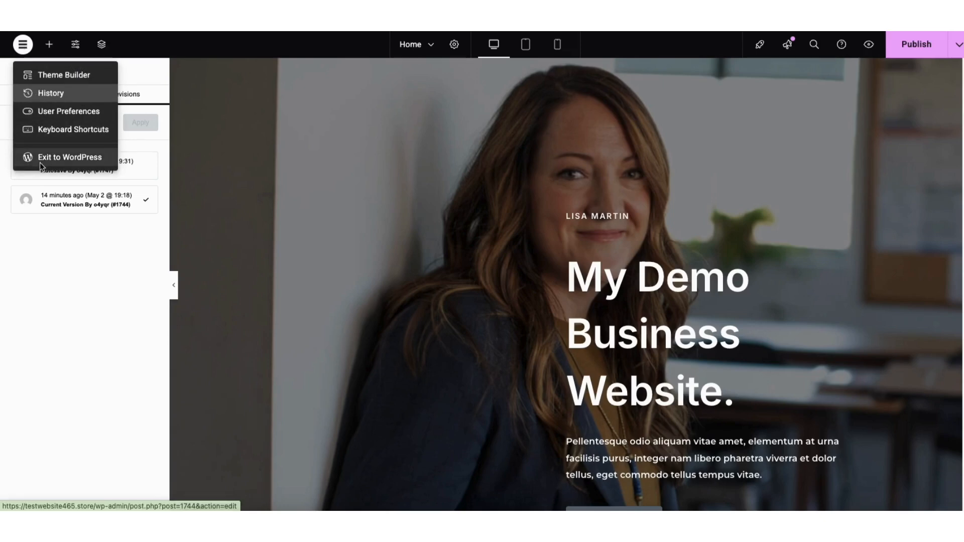
{"action": "left_click", "coordinate": [40, 162]}
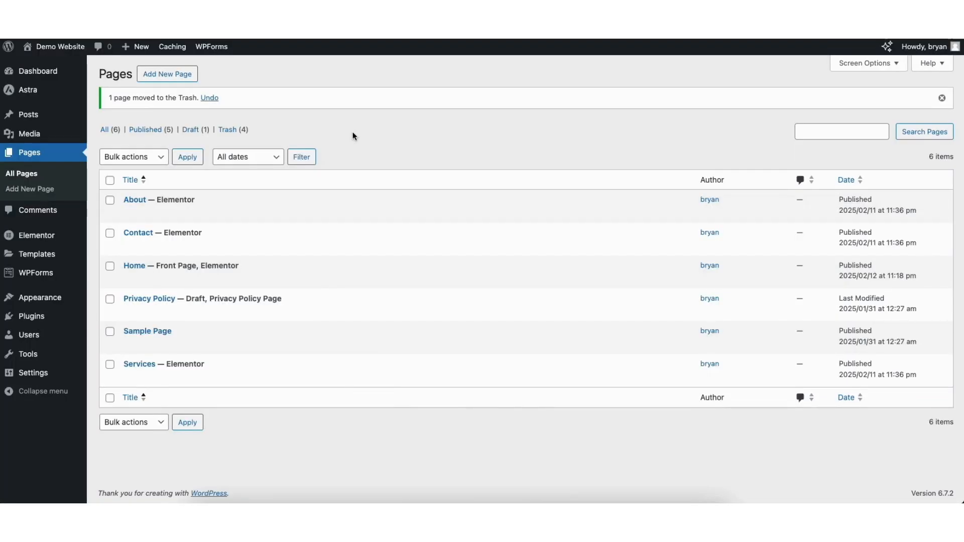
{"action": "left_click", "coordinate": [23, 176]}
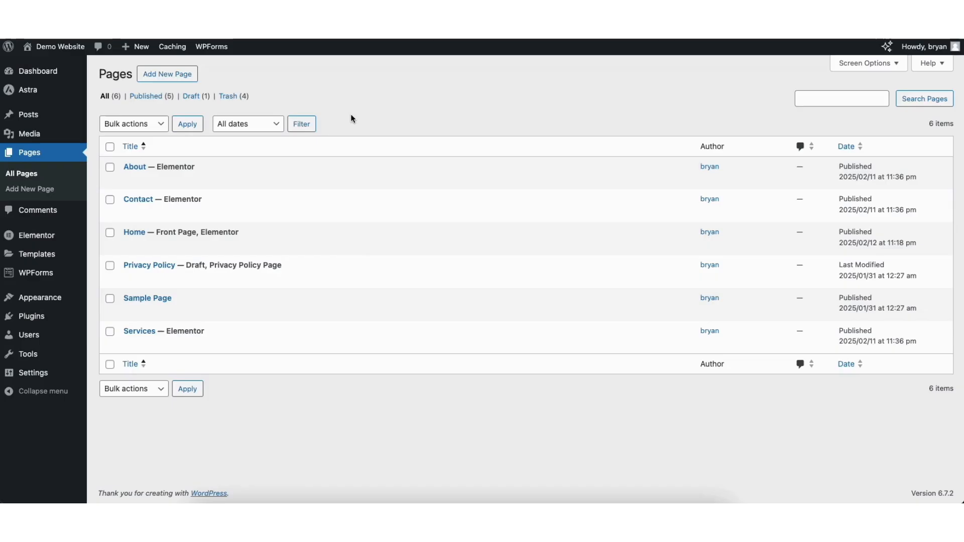
View the Media Library and the list of all posts
{"action": "mouse_move", "coordinate": [28, 134]}
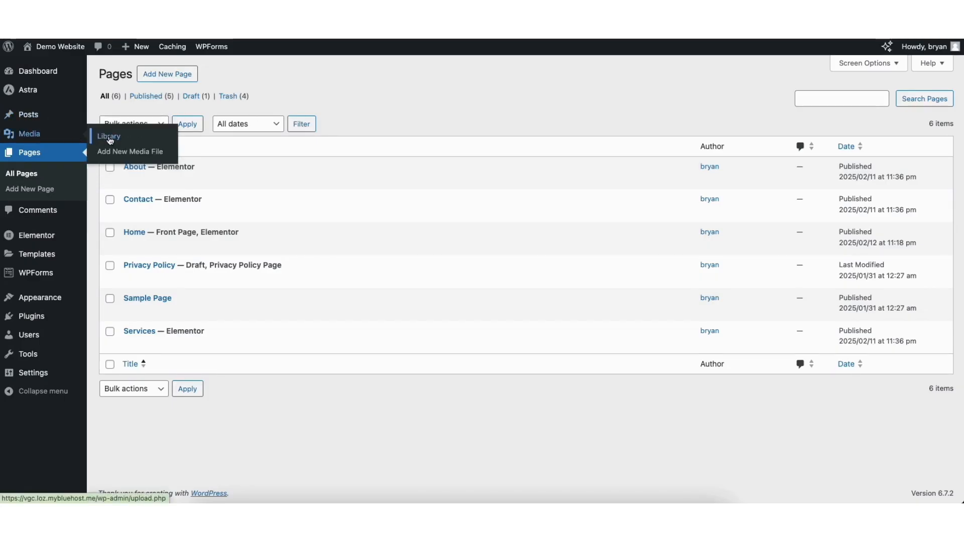
{"action": "left_click", "coordinate": [110, 141]}
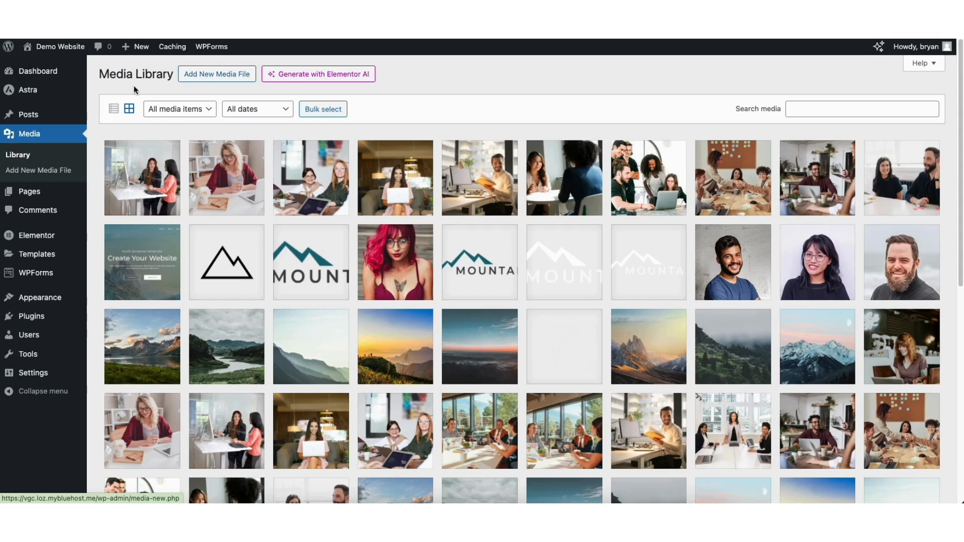
{"action": "mouse_move", "coordinate": [30, 118]}
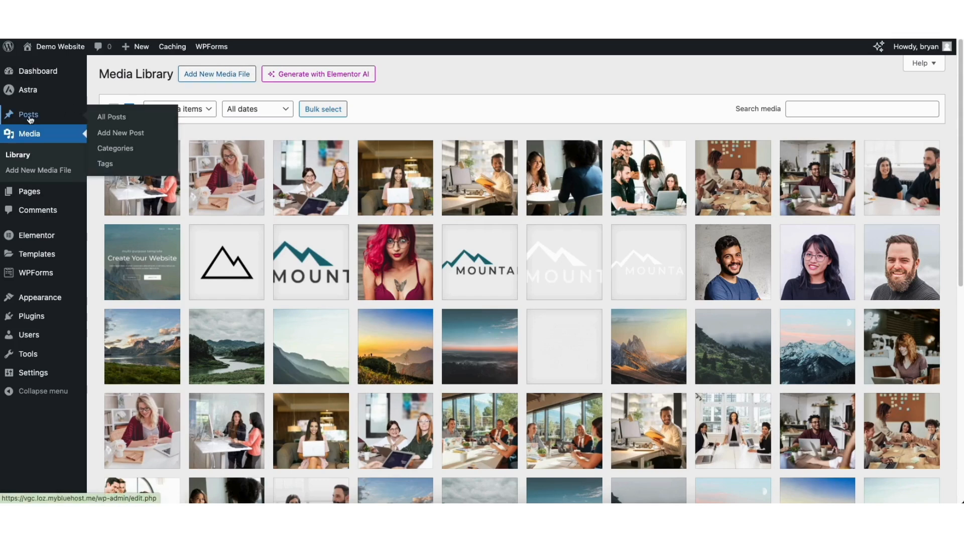
{"action": "left_click", "coordinate": [115, 120]}
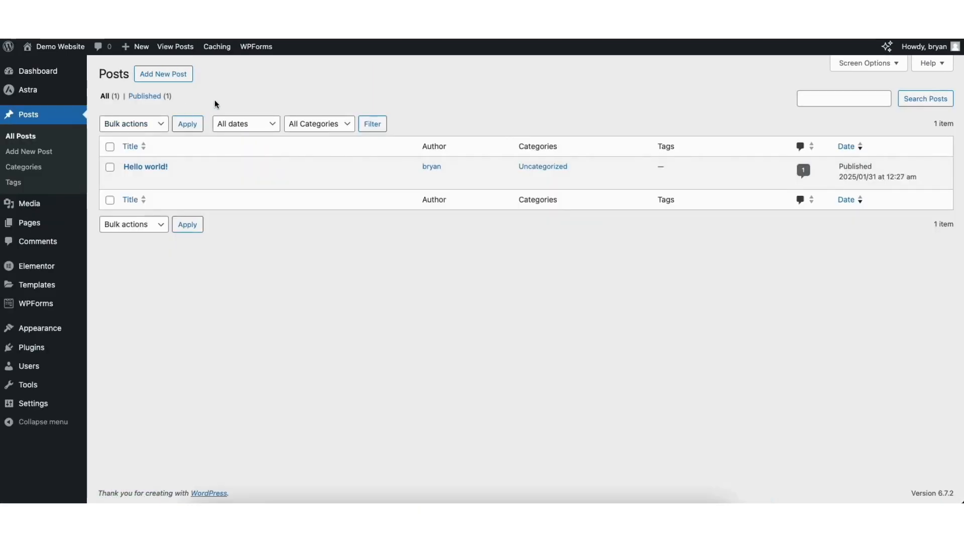
View the site's comments with their moderation options and the page for adding new plugins
{"action": "left_click", "coordinate": [40, 244]}
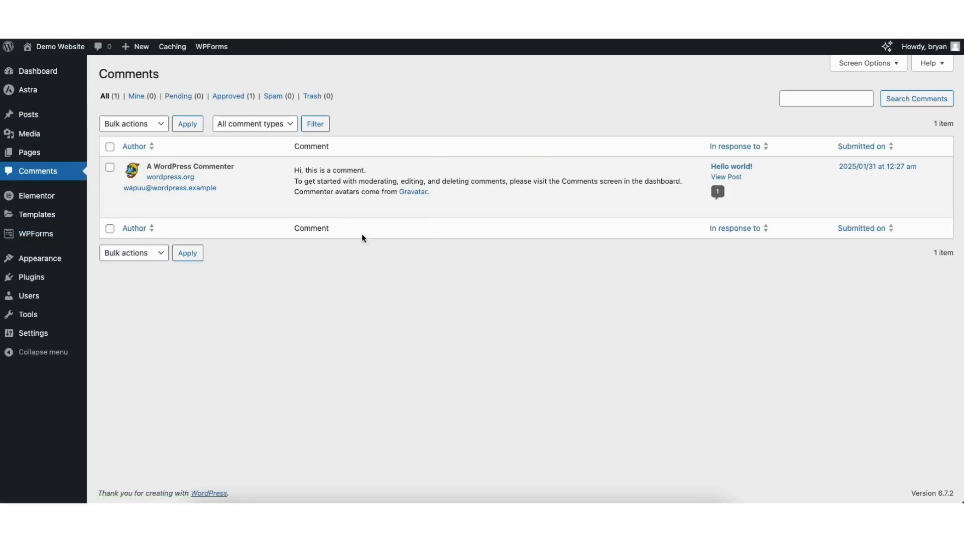
{"action": "mouse_move", "coordinate": [345, 210]}
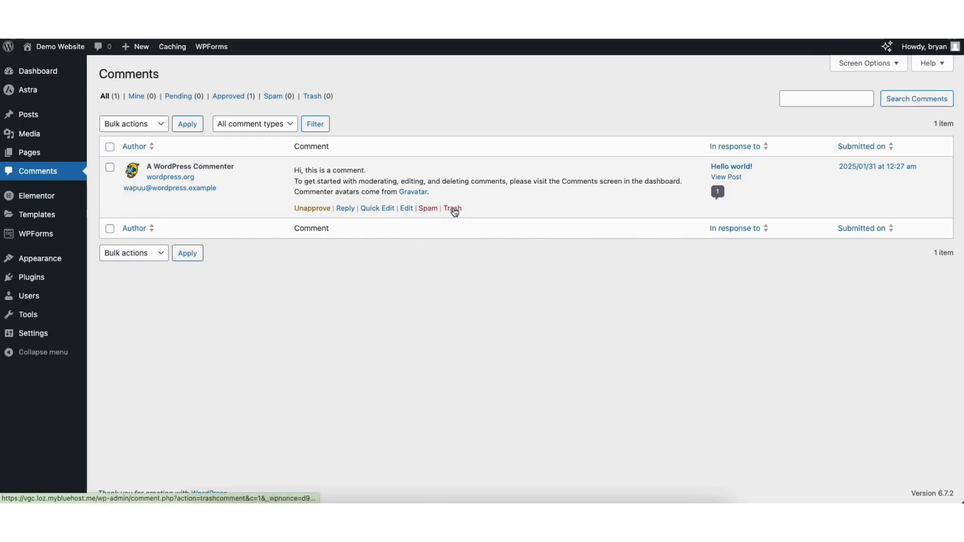
{"action": "mouse_move", "coordinate": [32, 282]}
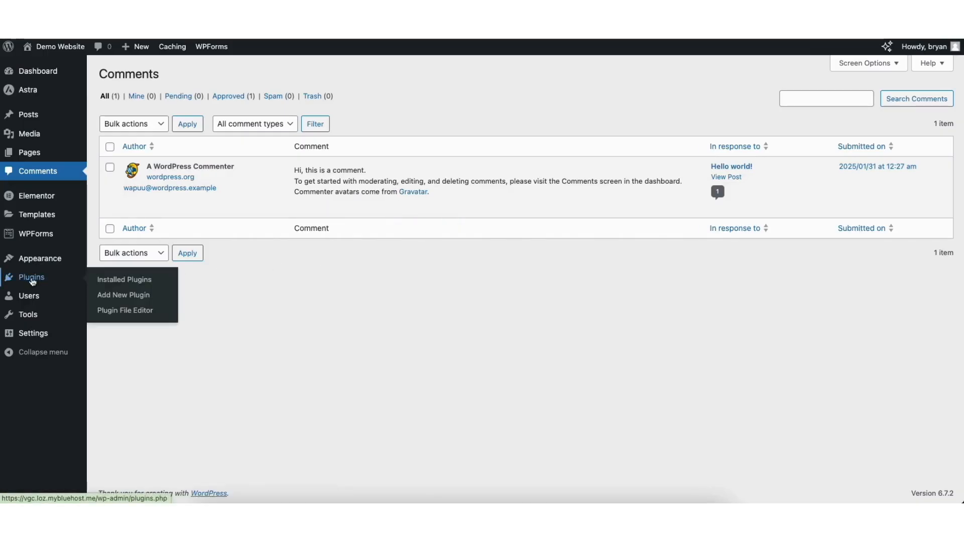
{"action": "left_click", "coordinate": [123, 296]}
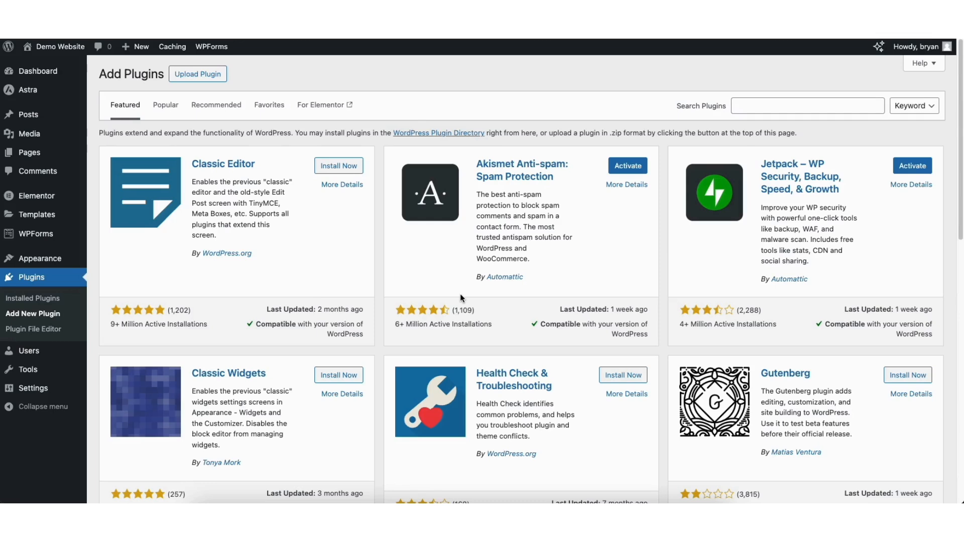
Open the site's menus and add Sample Page to Main (Primary Menu), placed between Services and Contact
{"action": "mouse_move", "coordinate": [37, 264]}
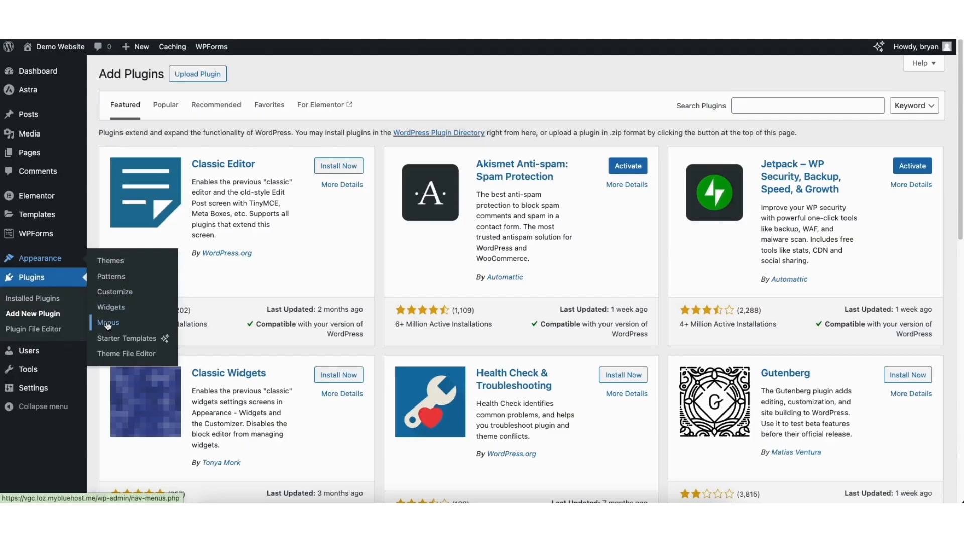
{"action": "left_click", "coordinate": [108, 326]}
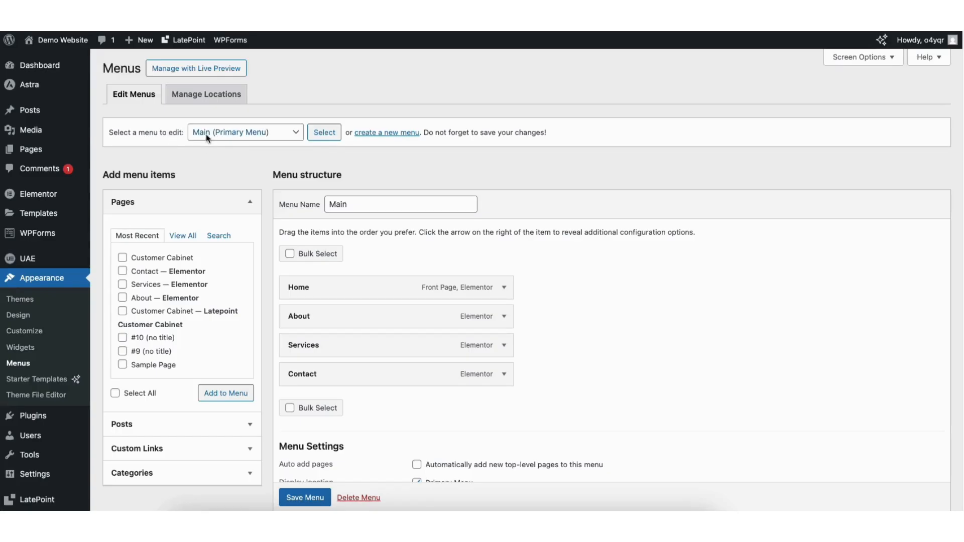
{"action": "left_click", "coordinate": [227, 134]}
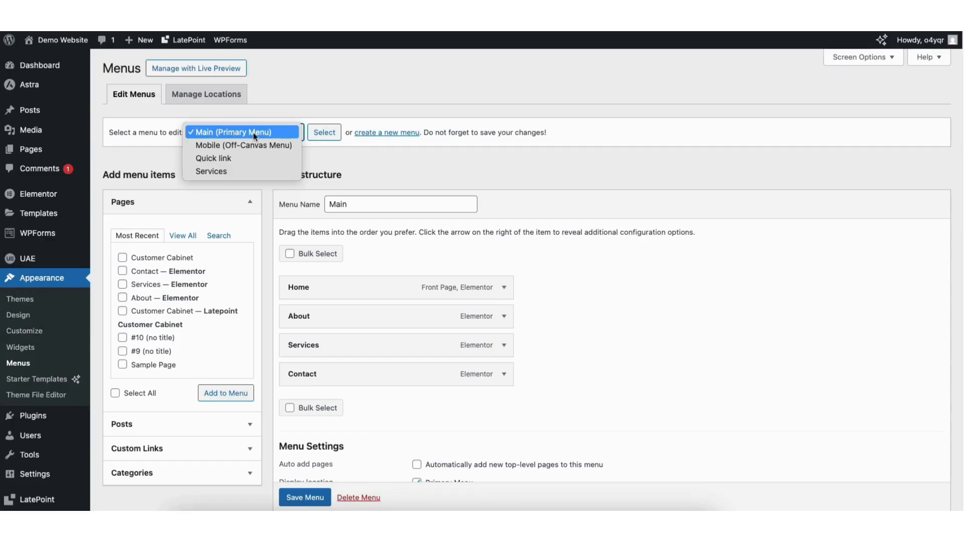
{"action": "left_click", "coordinate": [332, 134]}
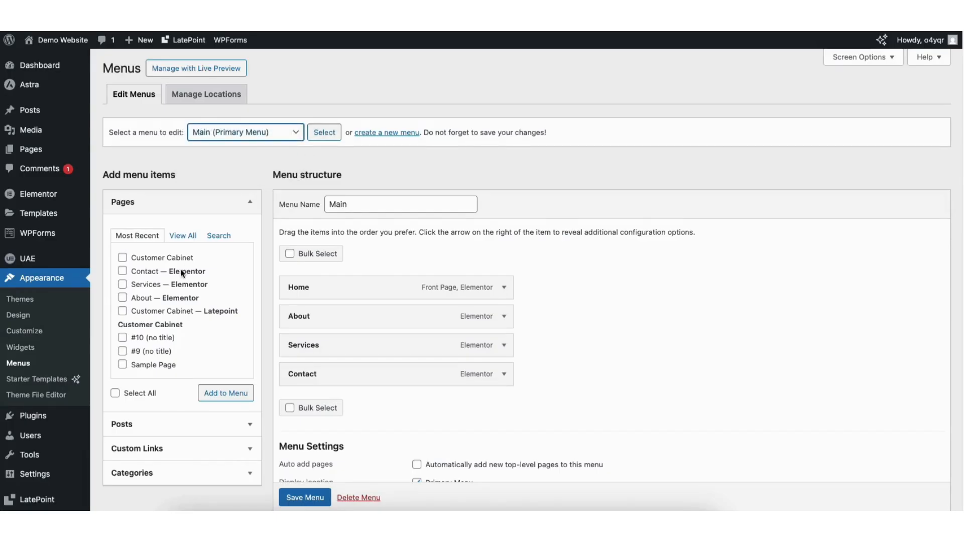
{"action": "left_click", "coordinate": [124, 365]}
{"action": "left_click", "coordinate": [211, 394]}
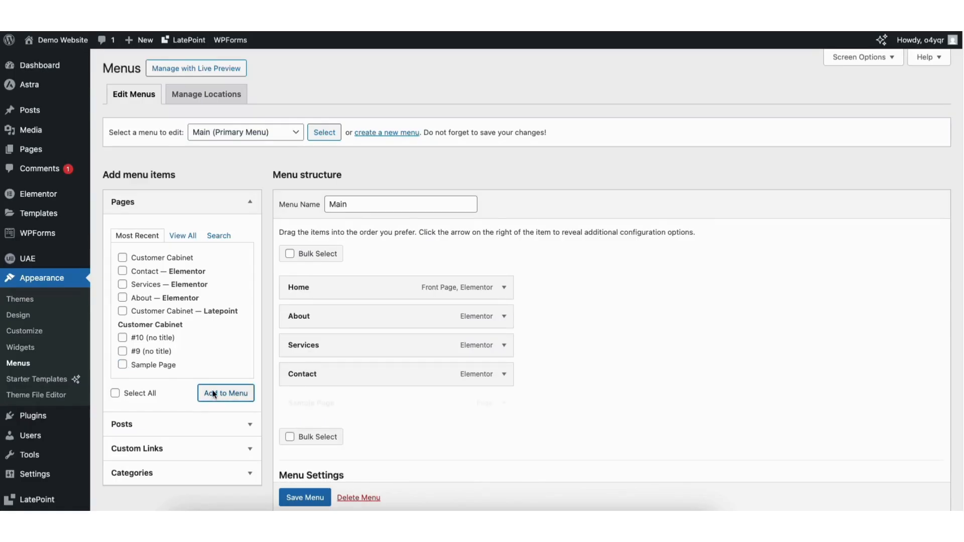
{"action": "left_click_drag", "start_coordinate": [287, 400], "coordinate": [299, 370]}
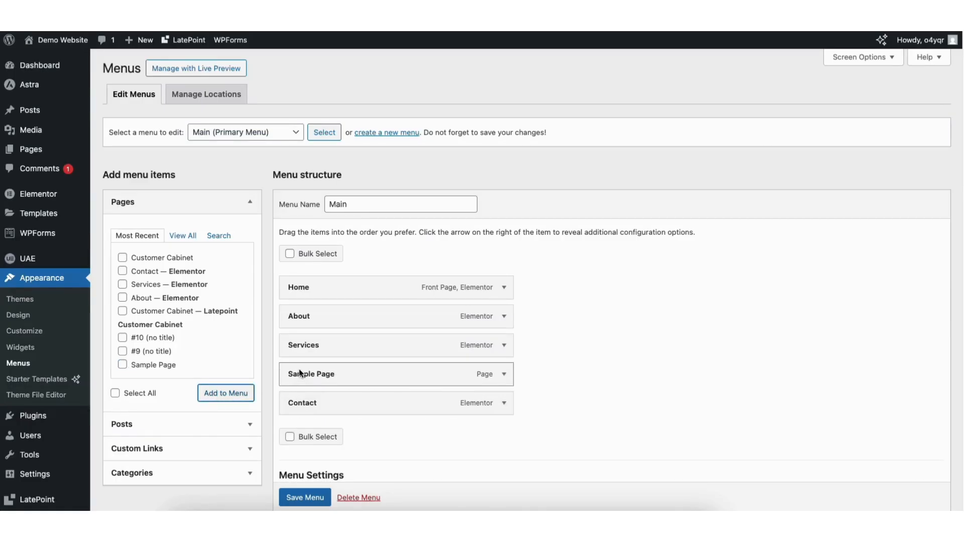
Review the Sample Page menu item's settings, including its navigation label, parent and order, and collapse them again
{"action": "left_click", "coordinate": [504, 374]}
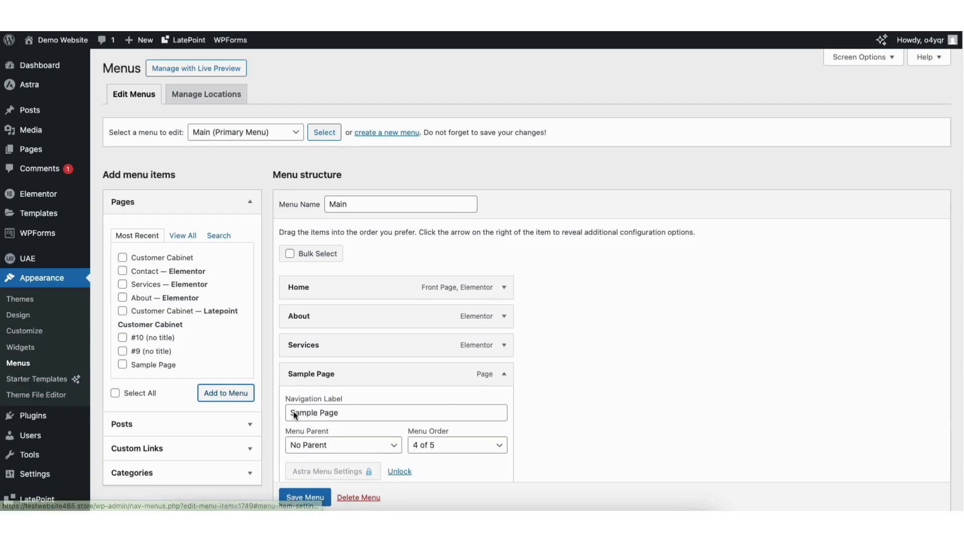
{"action": "left_click_drag", "start_coordinate": [290, 413], "coordinate": [348, 411]}
{"action": "left_click", "coordinate": [353, 416]}
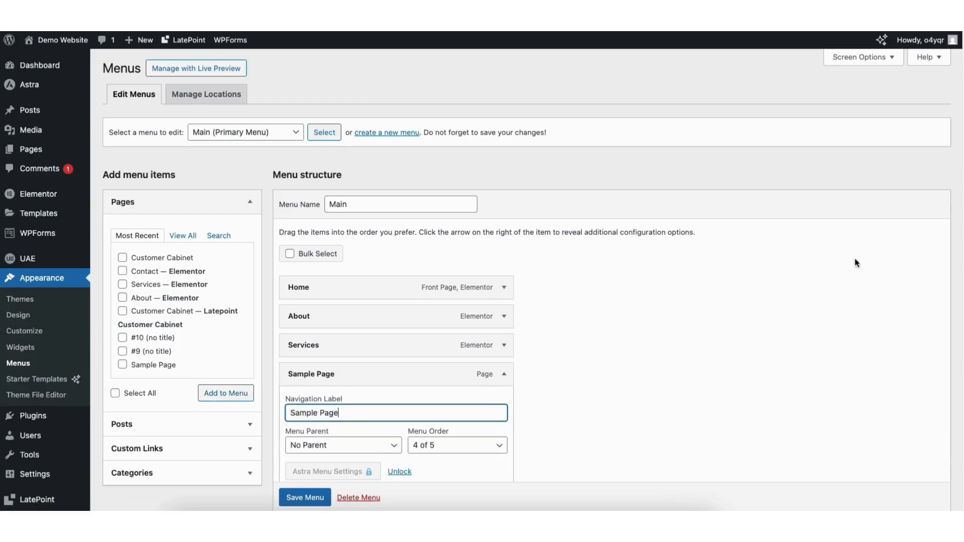
{"action": "scroll", "coordinate": [913, 296], "scroll_direction": "down", "scroll_amount": 5}
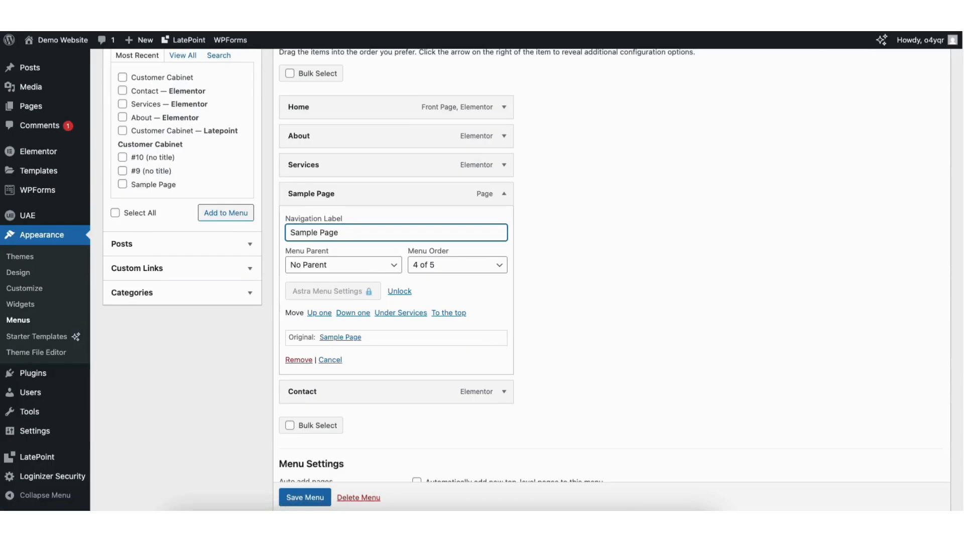
{"action": "scroll", "coordinate": [429, 167], "scroll_direction": "up", "scroll_amount": 5}
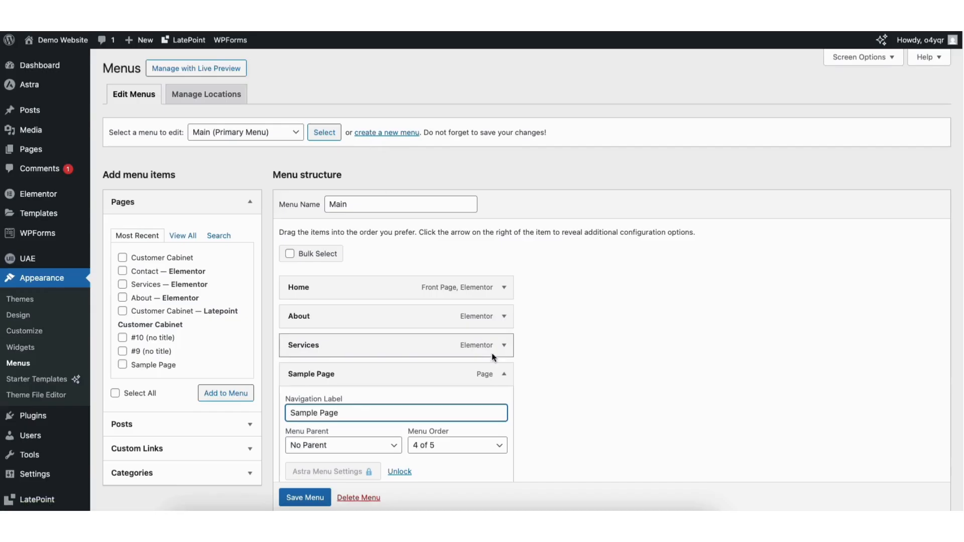
{"action": "left_click", "coordinate": [504, 375]}
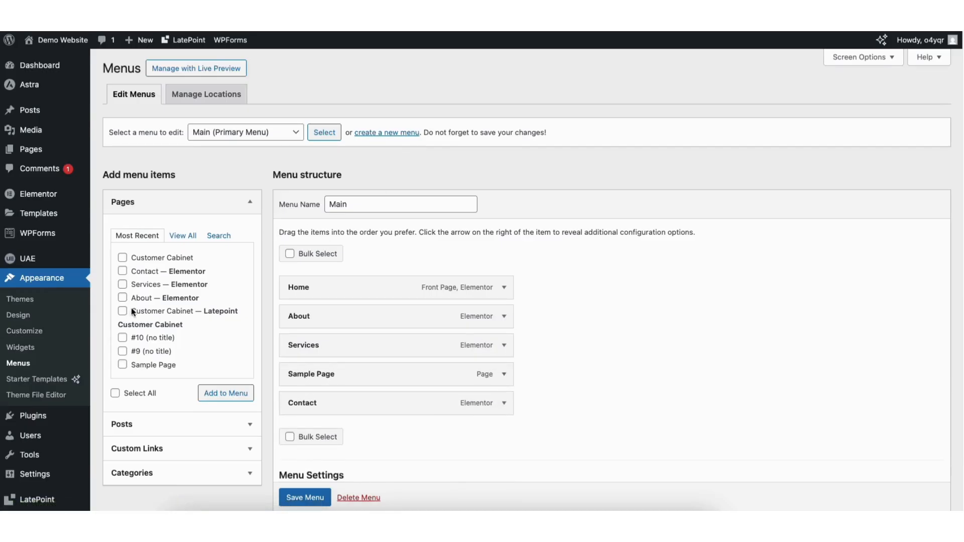
Add a second Sample Page to the Main menu, nesting both Sample Page items under Services, and save the menu
{"action": "left_click", "coordinate": [122, 365]}
{"action": "left_click", "coordinate": [226, 394]}
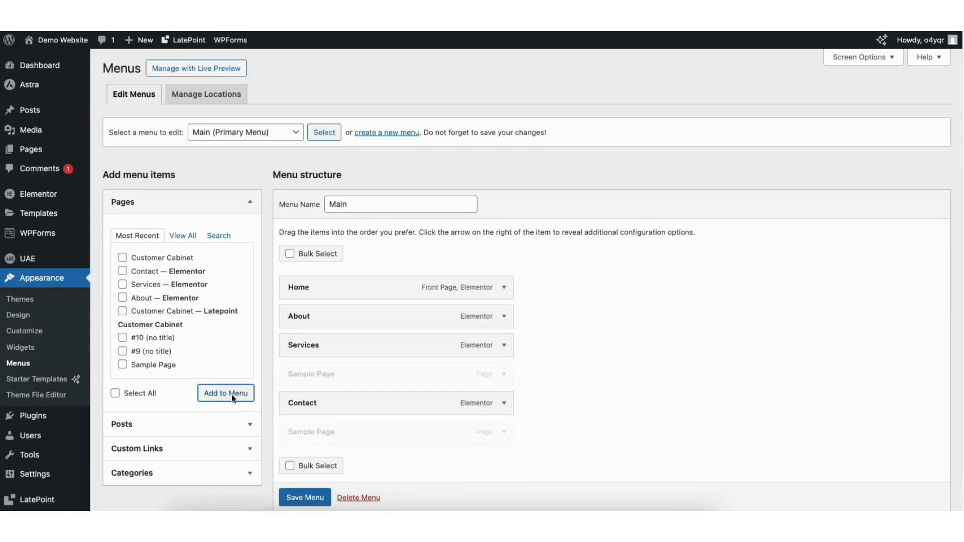
{"action": "left_click_drag", "start_coordinate": [305, 437], "coordinate": [325, 373]}
{"action": "left_click_drag", "start_coordinate": [297, 404], "coordinate": [318, 405]}
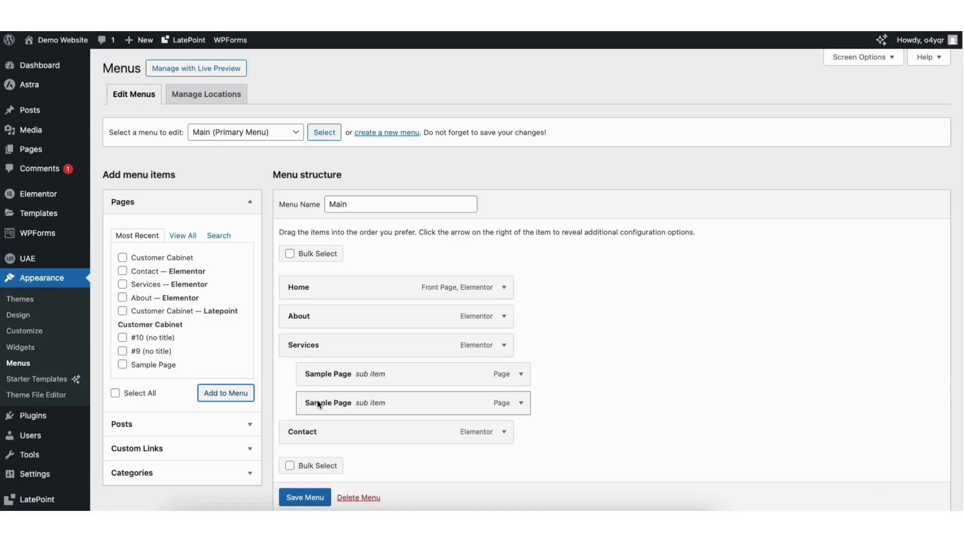
{"action": "scroll", "coordinate": [294, 497], "scroll_direction": "down", "scroll_amount": 1}
{"action": "left_click", "coordinate": [293, 490]}
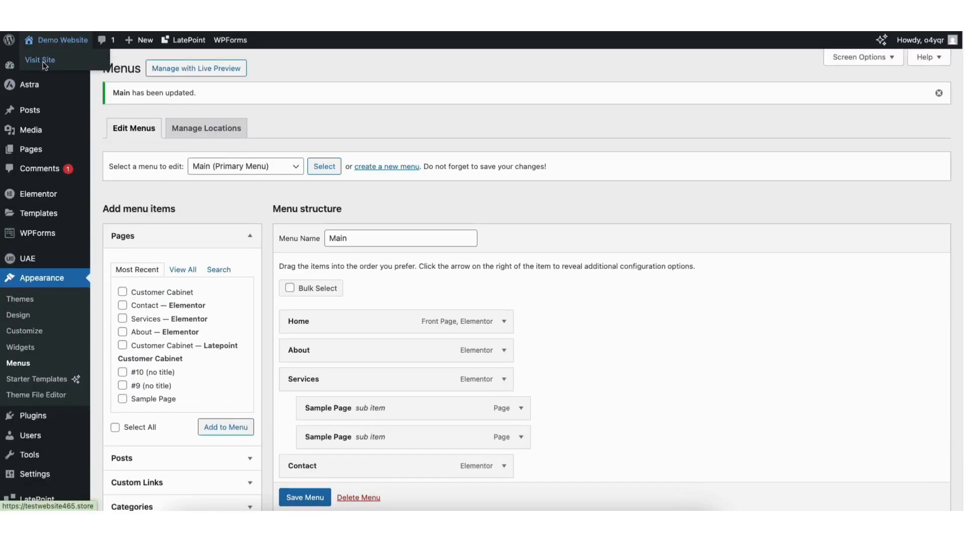
Check the Services submenu on the live site and open the site's theme Customizer
{"action": "left_click", "coordinate": [45, 63]}
{"action": "mouse_move", "coordinate": [267, 88]}
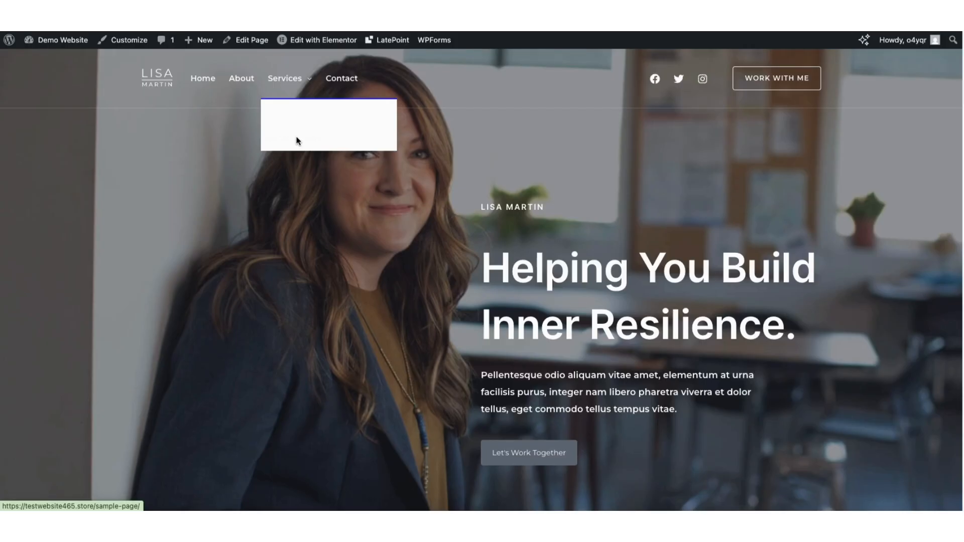
{"action": "left_click", "coordinate": [125, 41]}
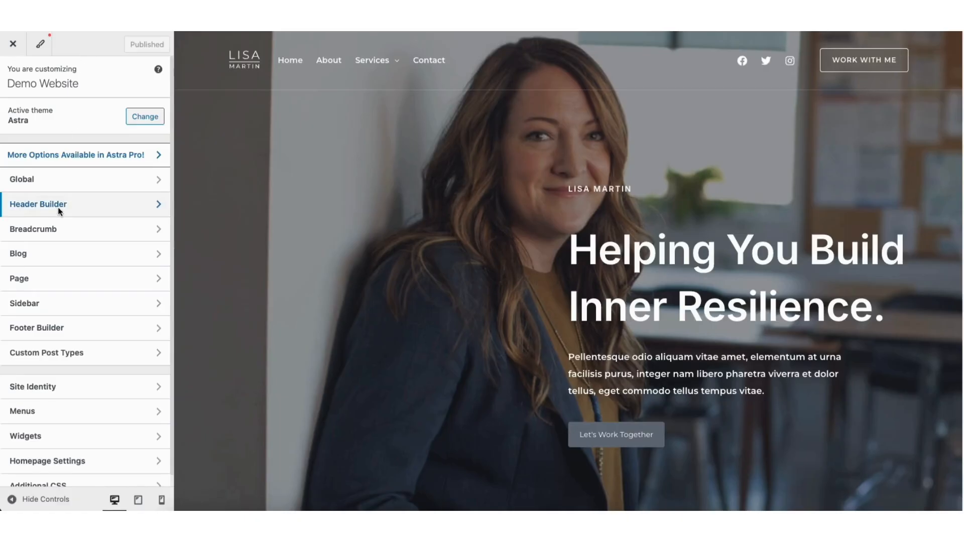
Set the transparent header's submenu text/link color to the palette color #1B1F29 and check the Services submenu in the preview
{"action": "left_click", "coordinate": [58, 207]}
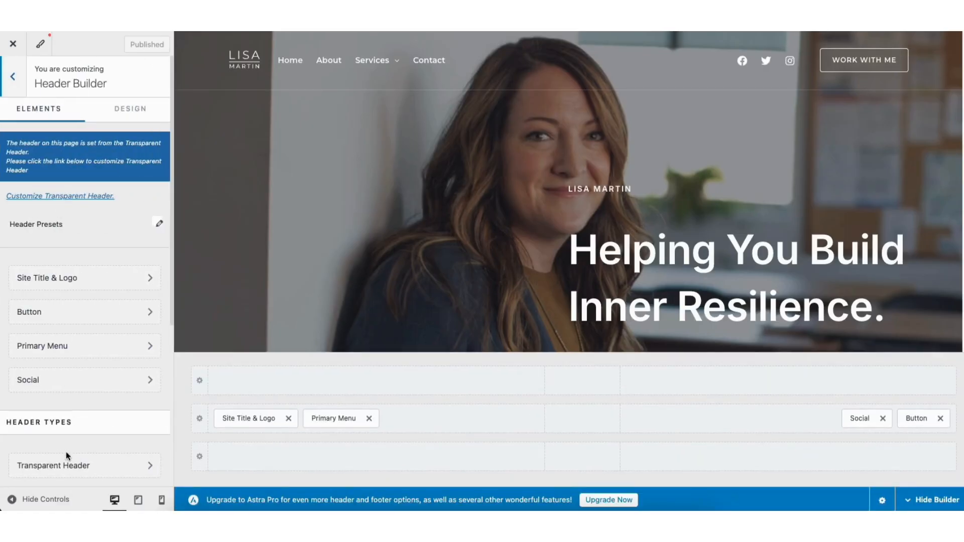
{"action": "left_click", "coordinate": [66, 466]}
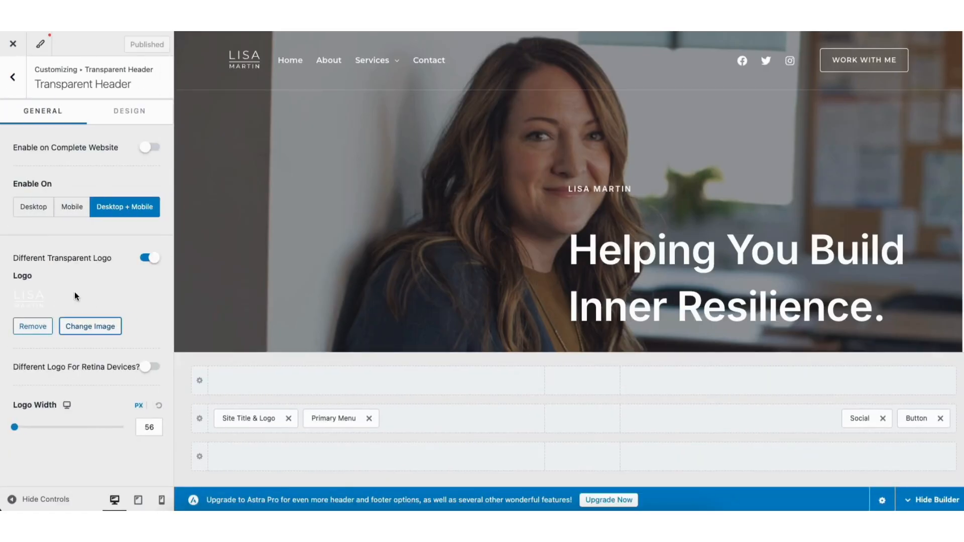
{"action": "left_click", "coordinate": [124, 113]}
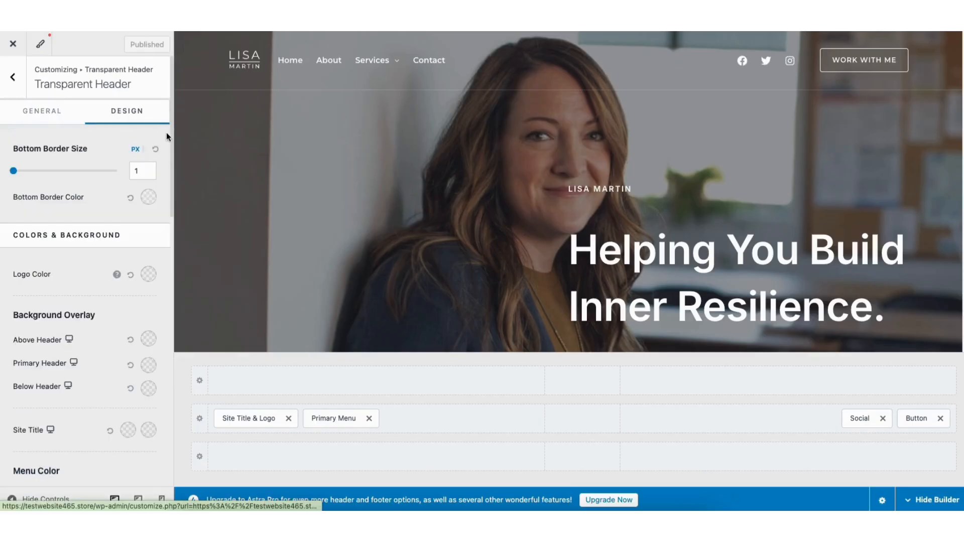
{"action": "scroll", "coordinate": [170, 154], "scroll_direction": "down", "scroll_amount": 8}
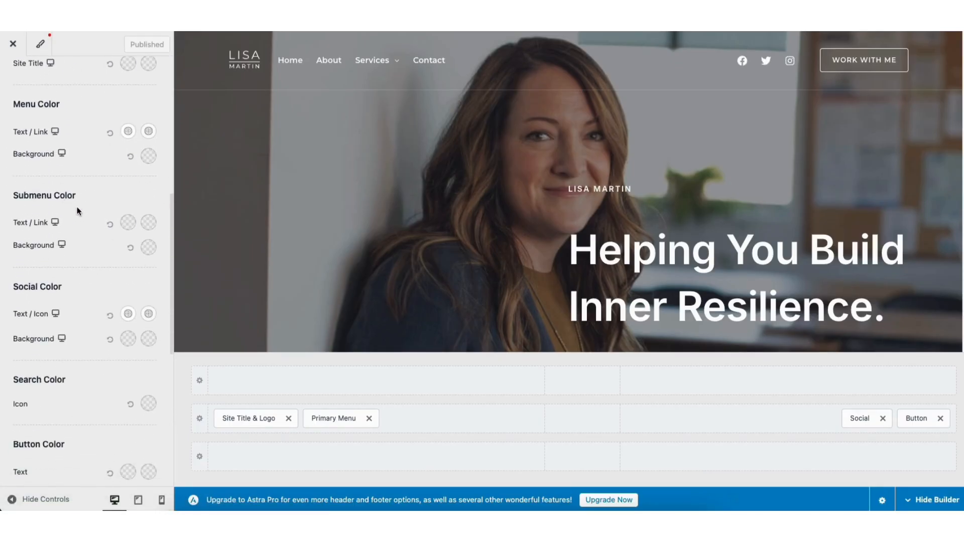
{"action": "left_click", "coordinate": [127, 222]}
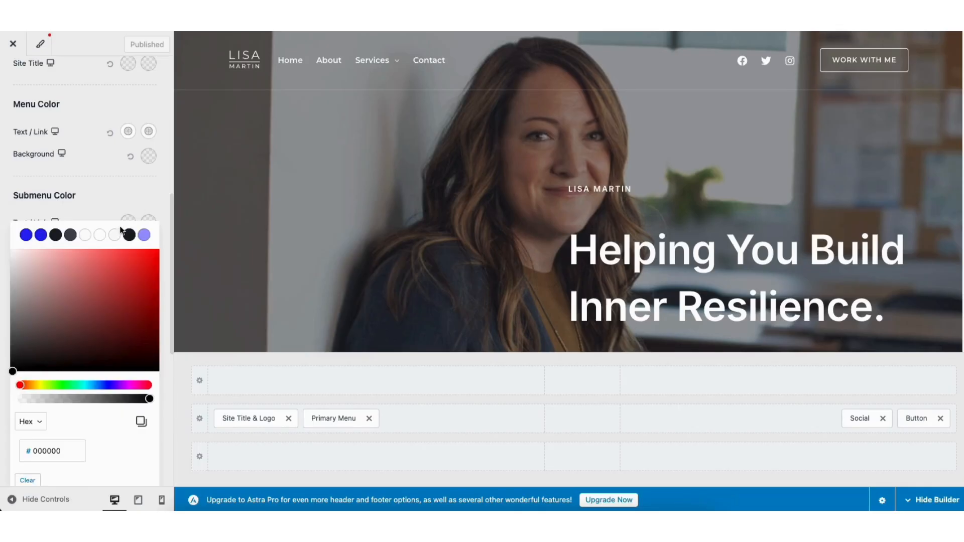
{"action": "left_click", "coordinate": [55, 235]}
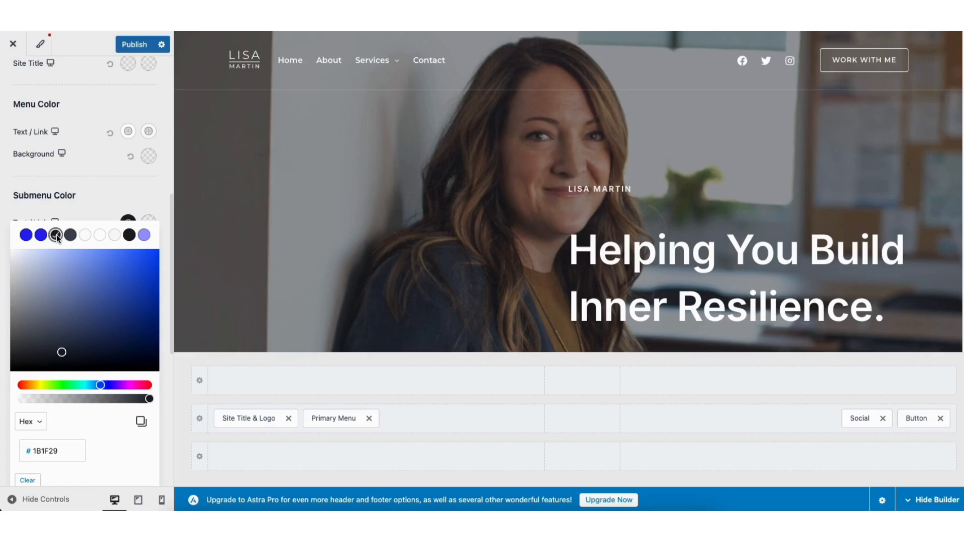
{"action": "mouse_move", "coordinate": [368, 62]}
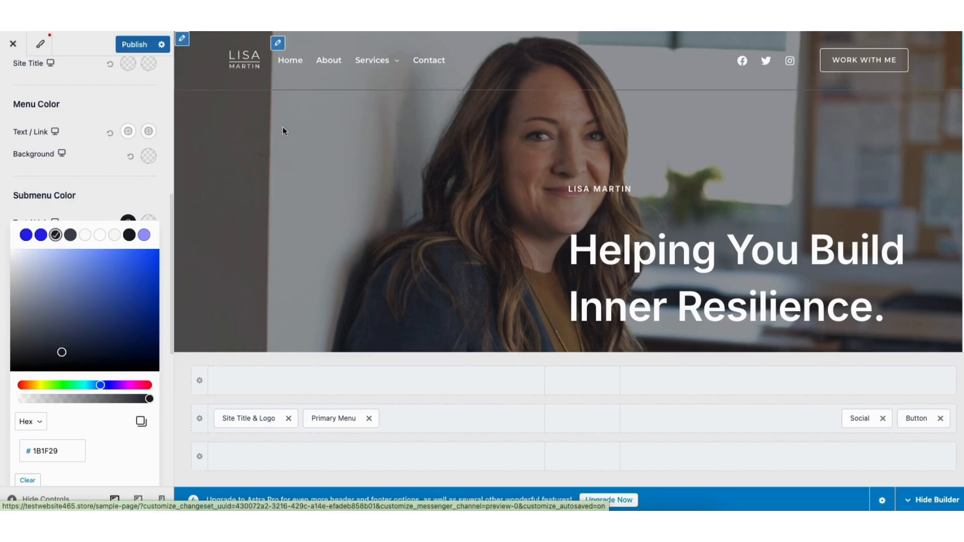
{"action": "left_click", "coordinate": [122, 197]}
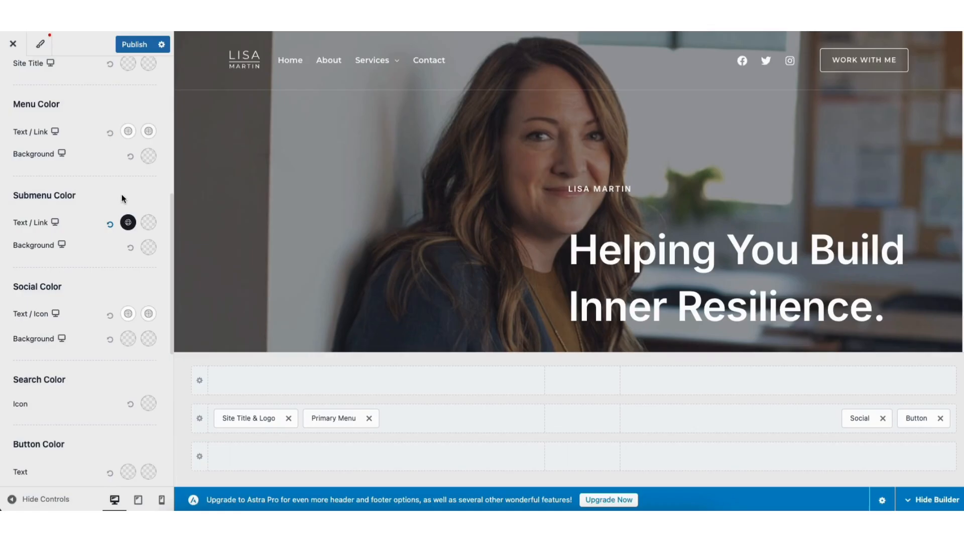
Set the transparent header's submenu text/link hover color to palette color #2925F4, check the Services submenu in the preview, and publish
{"action": "left_click", "coordinate": [148, 224]}
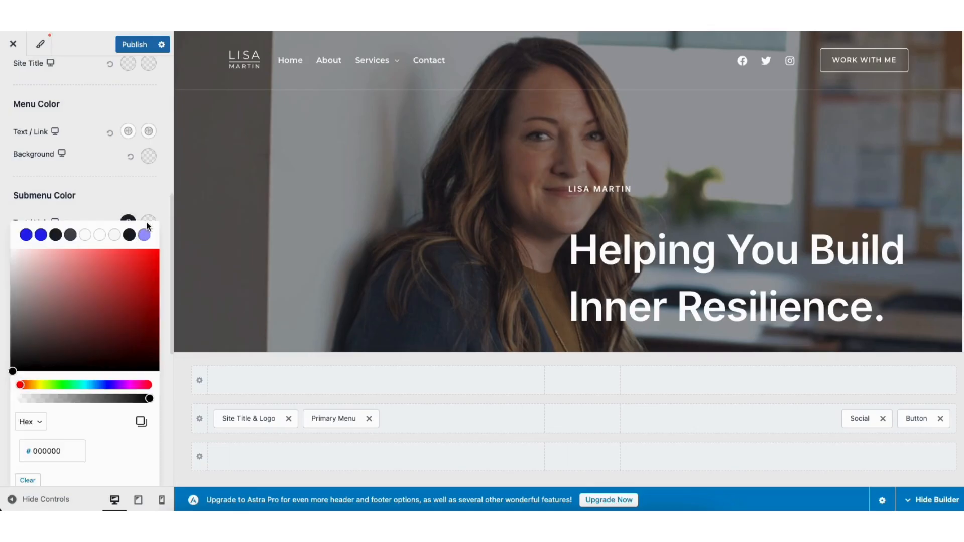
{"action": "left_click", "coordinate": [26, 235]}
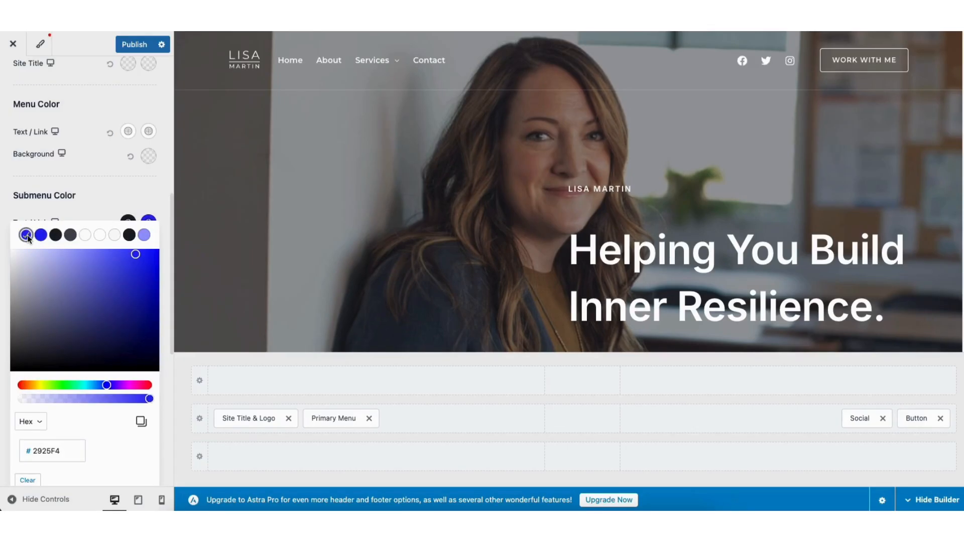
{"action": "mouse_move", "coordinate": [369, 66]}
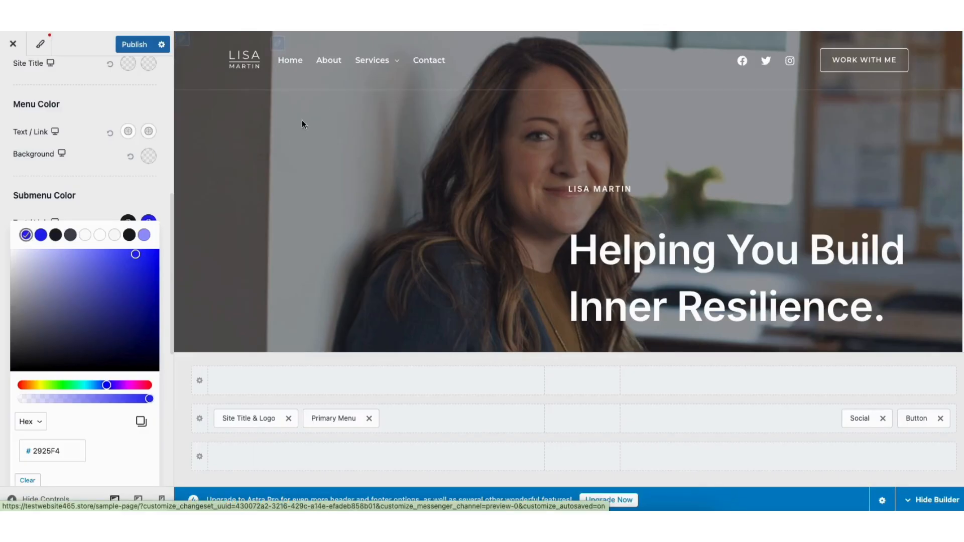
{"action": "left_click", "coordinate": [133, 44]}
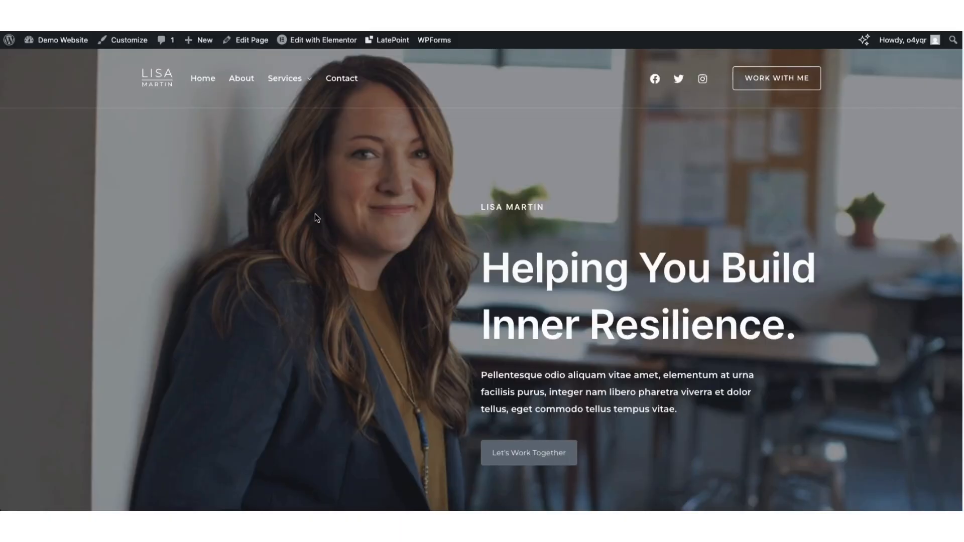
Open the Footer Builder in the site's Customizer and examine footer Widget 1's text content and the blocks available to add
{"action": "left_click", "coordinate": [120, 42]}
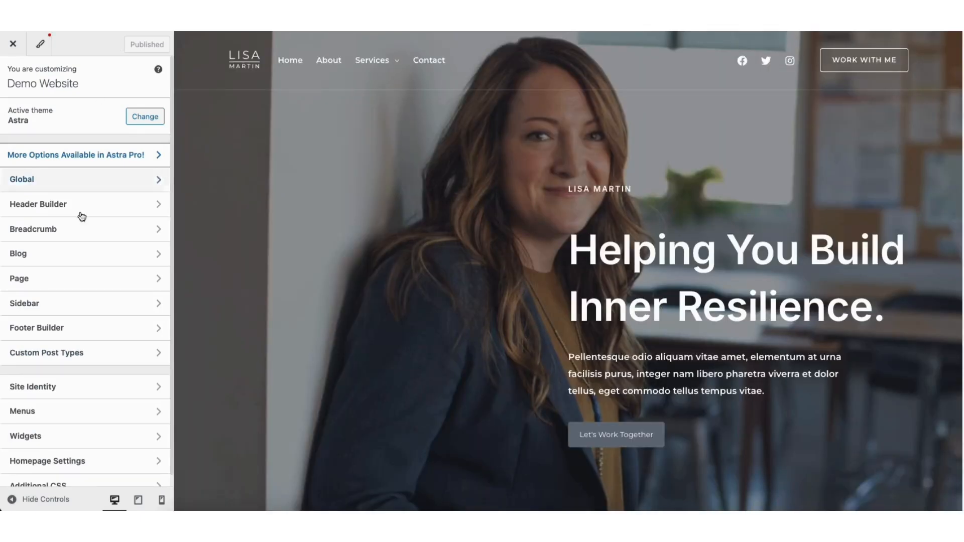
{"action": "left_click", "coordinate": [57, 328]}
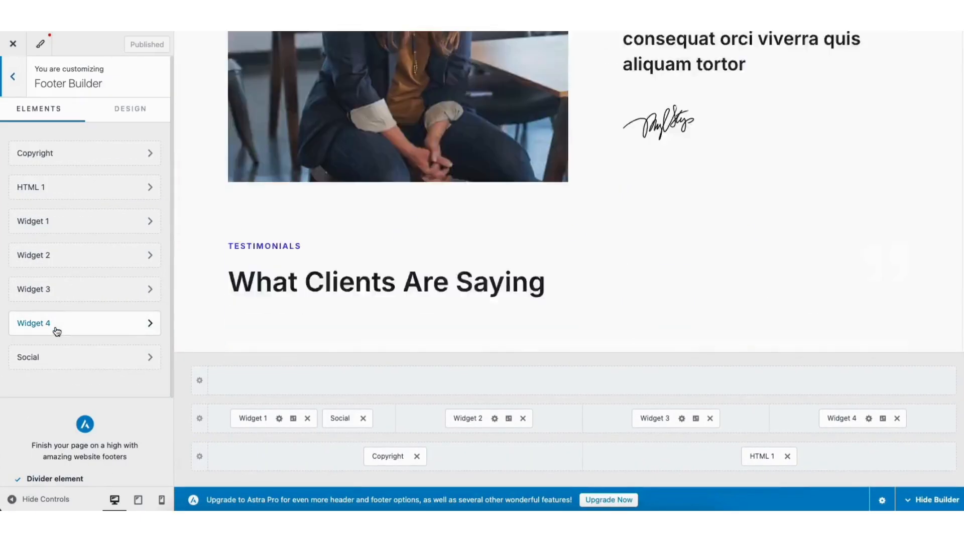
{"action": "left_click", "coordinate": [234, 111]}
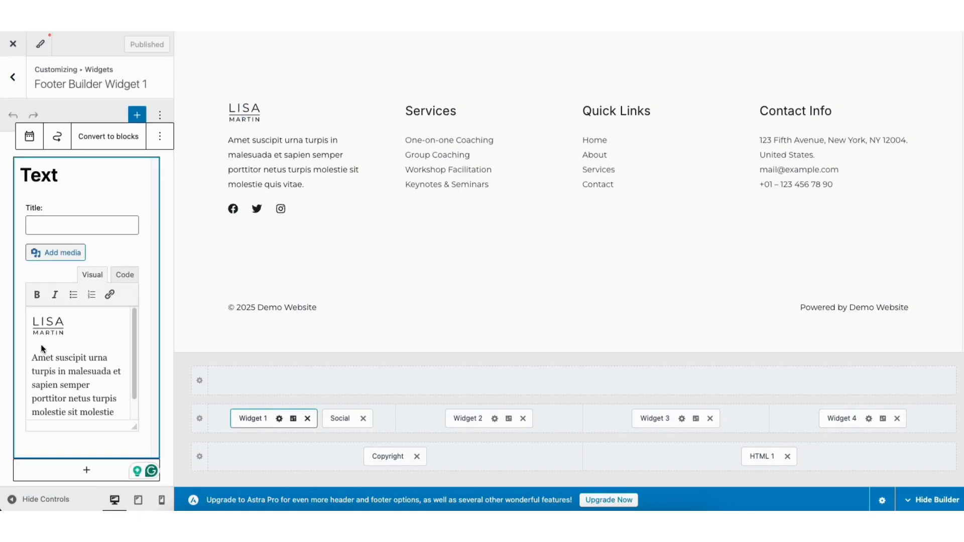
{"action": "left_click_drag", "start_coordinate": [36, 362], "coordinate": [65, 399]}
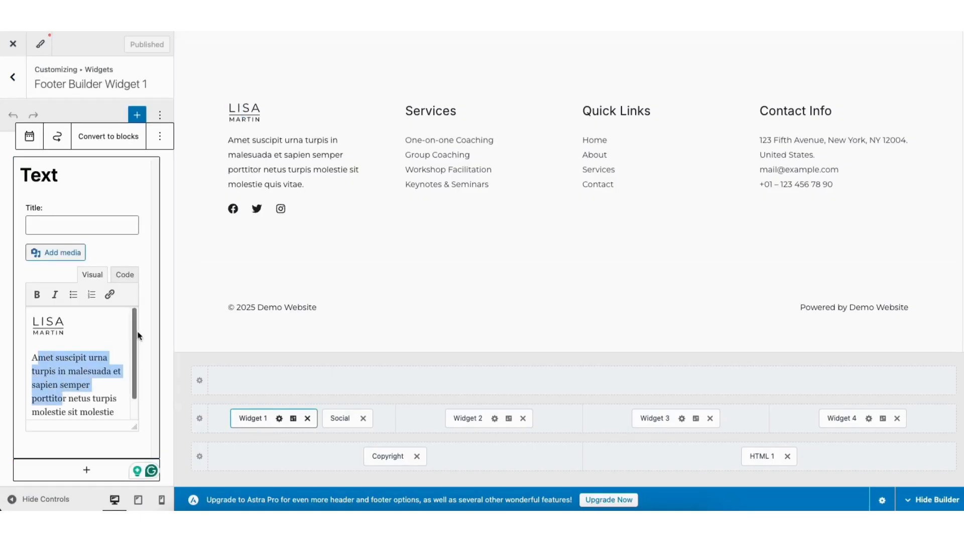
{"action": "left_click", "coordinate": [73, 469]}
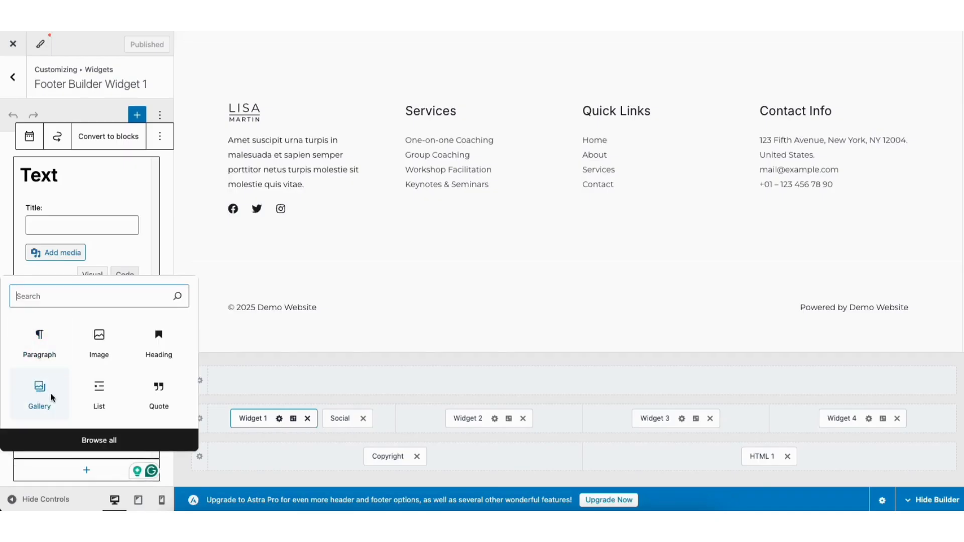
{"action": "left_click", "coordinate": [166, 213]}
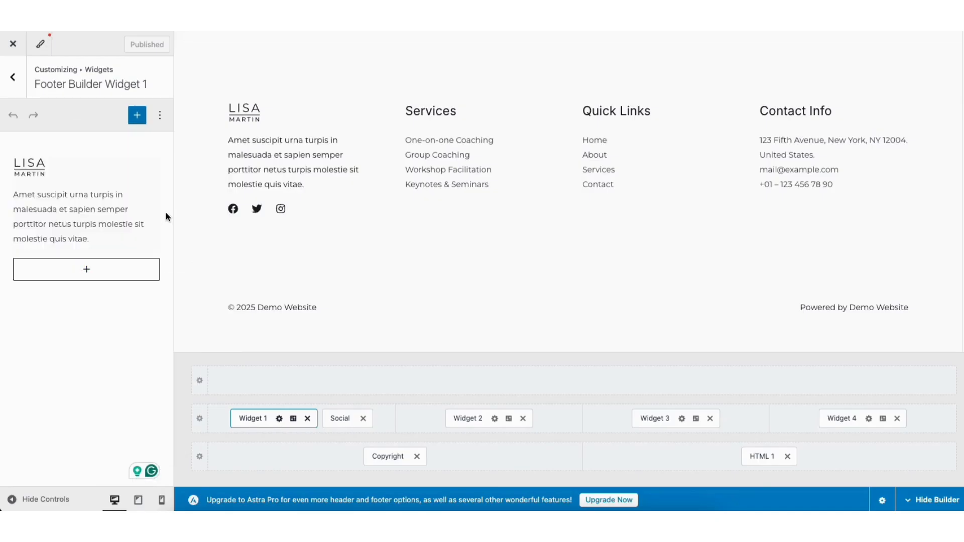
Examine footer Widget 1's alignment, color and font size settings, and the footer social icons' general and design options
{"action": "left_click", "coordinate": [293, 419]}
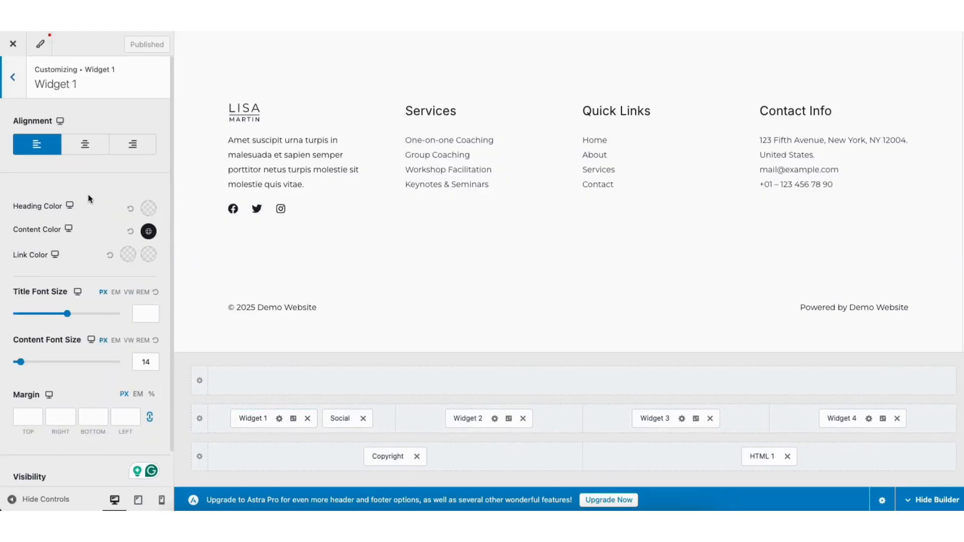
{"action": "left_click", "coordinate": [234, 209]}
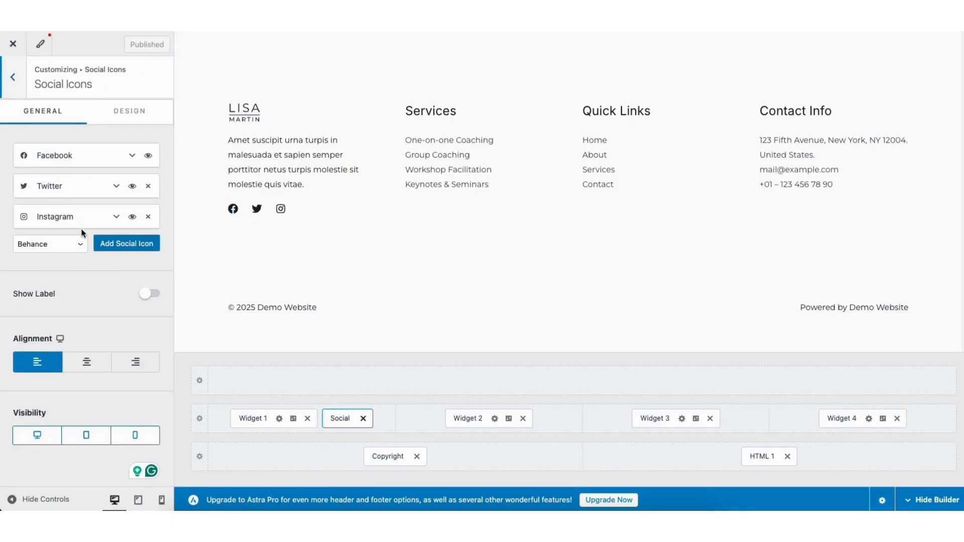
{"action": "left_click", "coordinate": [125, 112]}
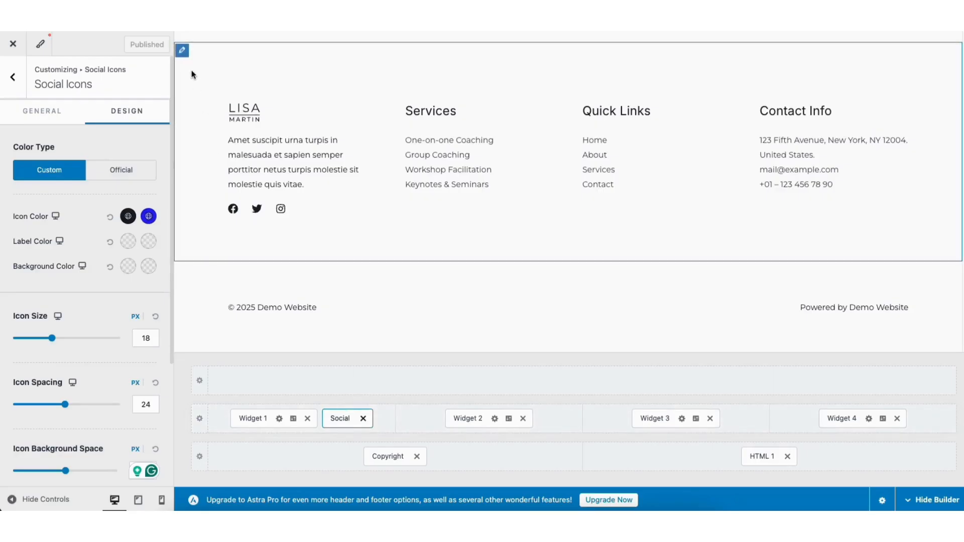
Review the Primary Footer's column and layout settings and the elements available for the empty row above it, and return to the page header
{"action": "left_click", "coordinate": [182, 51]}
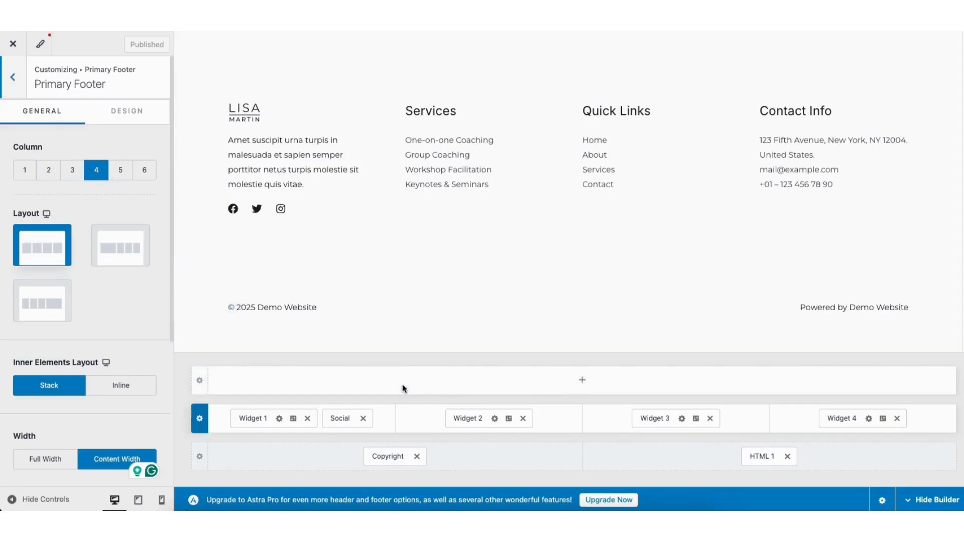
{"action": "left_click", "coordinate": [582, 381]}
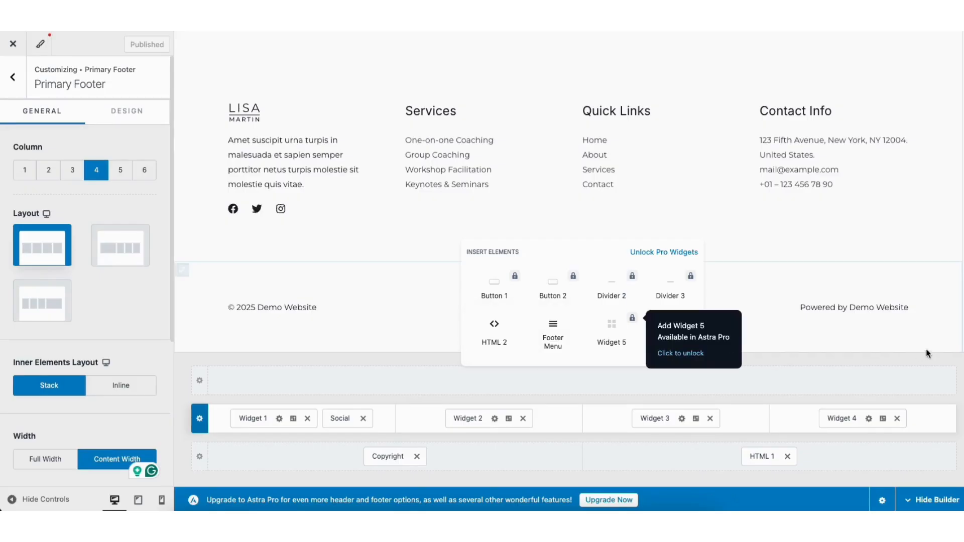
{"action": "scroll", "coordinate": [568, 192], "scroll_direction": "up", "scroll_amount": 1}
{"action": "scroll", "coordinate": [569, 192], "scroll_direction": "up", "scroll_amount": 20}
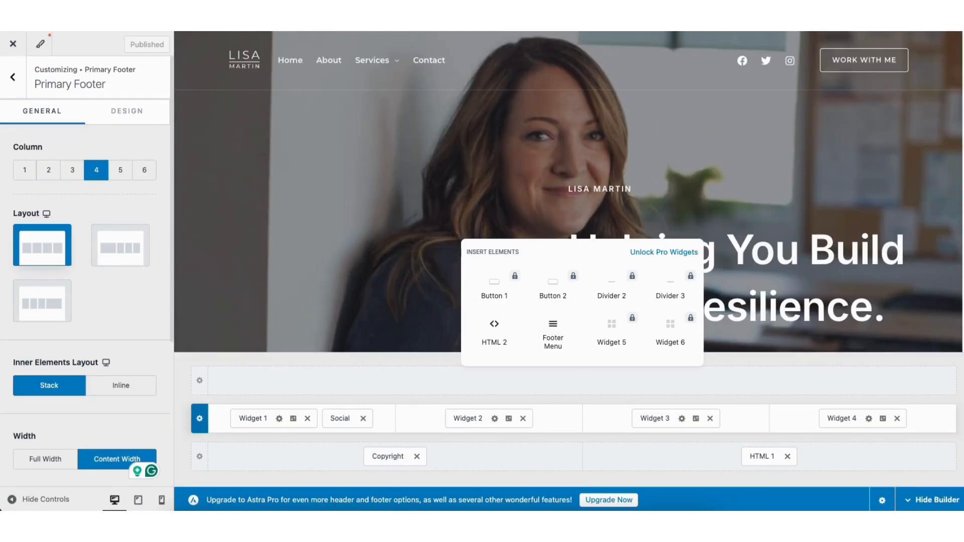
{"action": "left_click", "coordinate": [942, 40]}
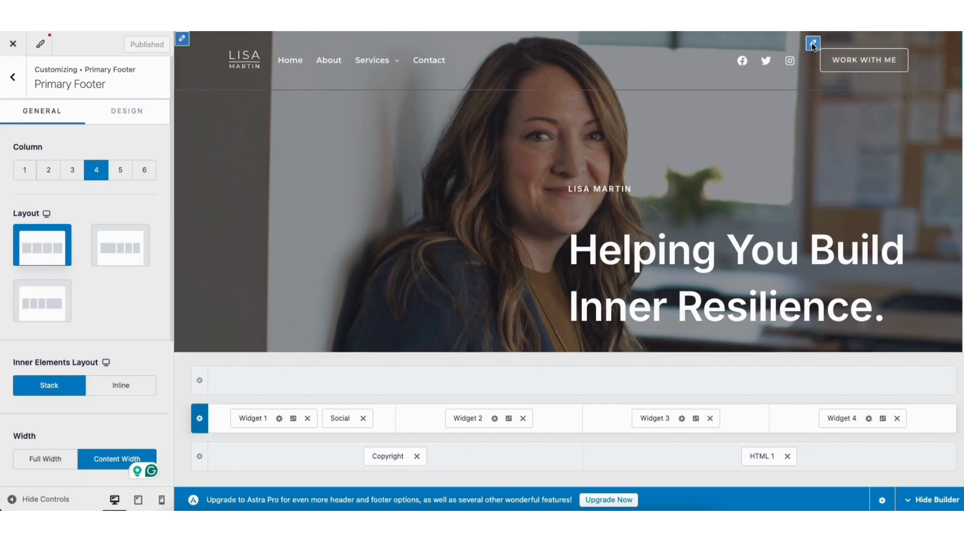
Review the header's Work With Me button and social icon settings, and remove the Social element from the header
{"action": "left_click", "coordinate": [814, 43]}
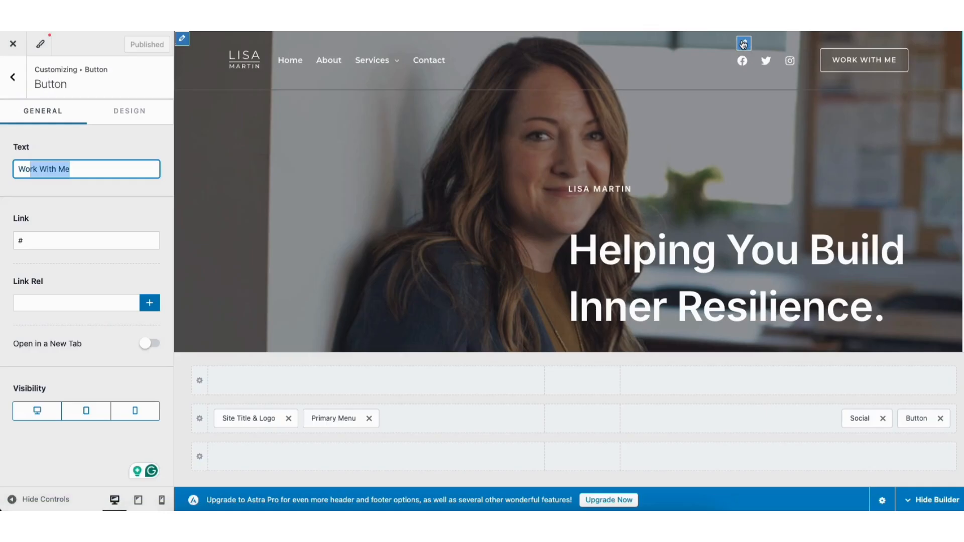
{"action": "left_click", "coordinate": [744, 44]}
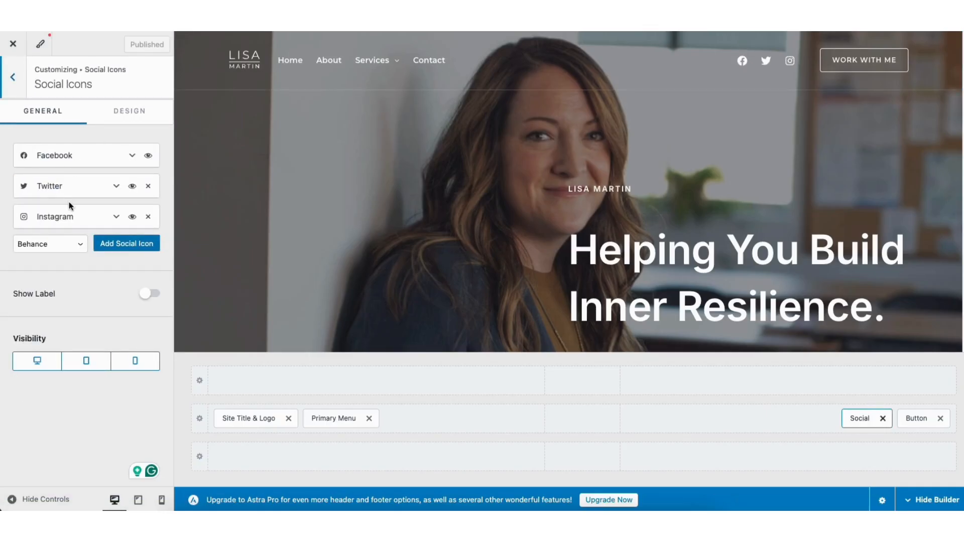
{"action": "left_click", "coordinate": [883, 419]}
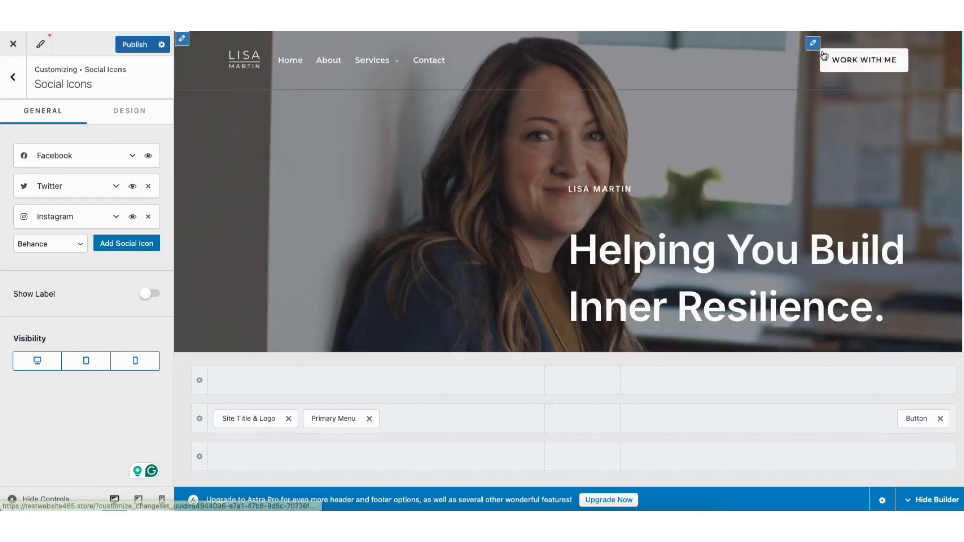
Inspect the Work With Me header button's text and link settings, and try to reposition the Primary Menu element in the header row
{"action": "left_click", "coordinate": [813, 43]}
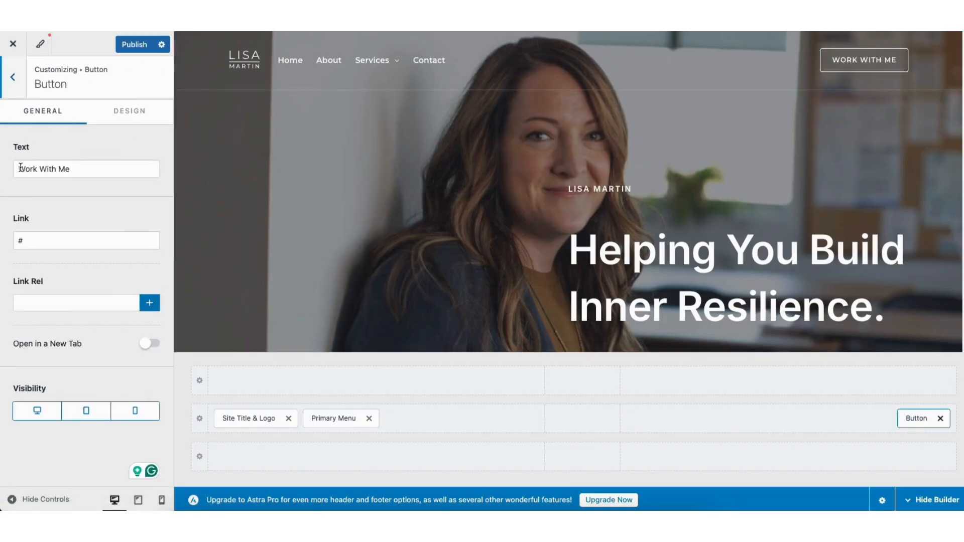
{"action": "left_click_drag", "start_coordinate": [21, 169], "coordinate": [114, 168]}
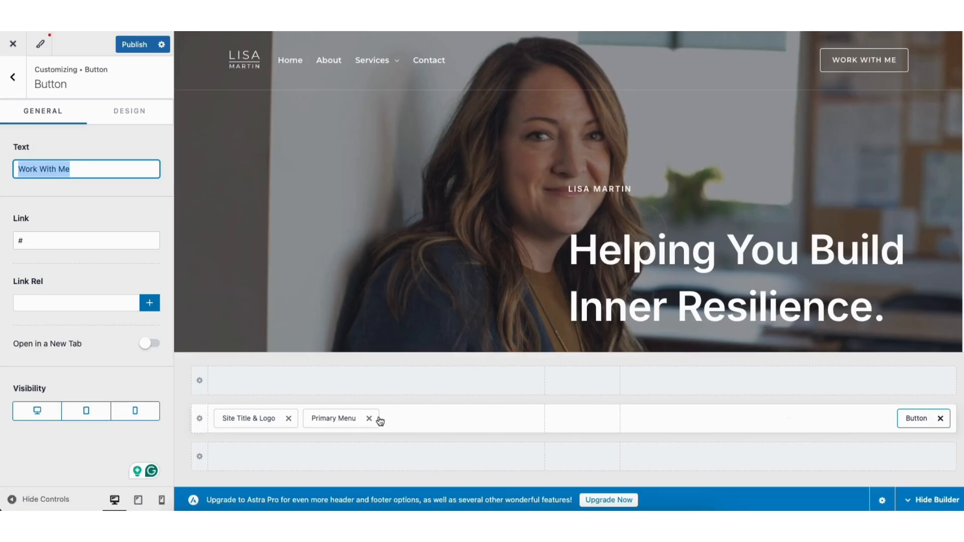
{"action": "left_click_drag", "start_coordinate": [309, 417], "coordinate": [341, 435]}
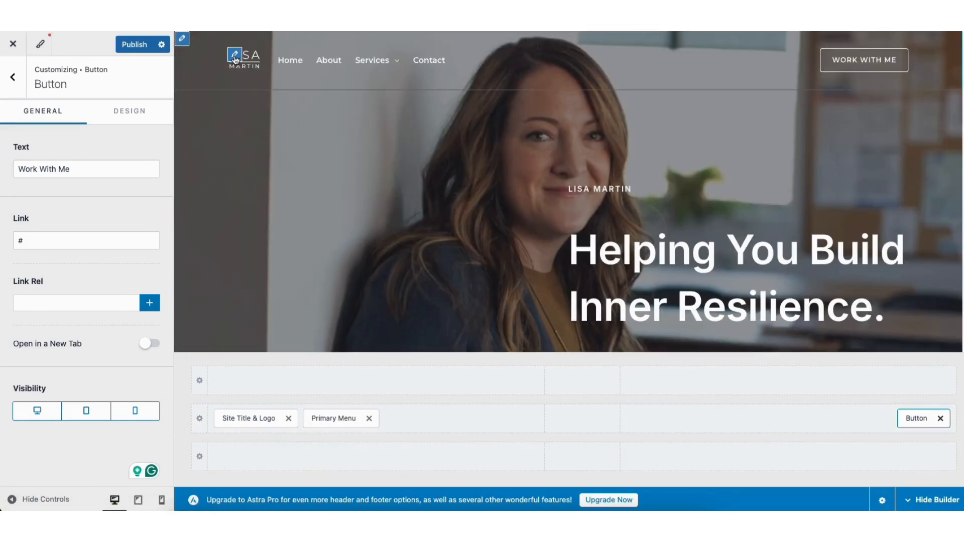
Examine the transparent header's logo and design settings, and return to the Customizer's main list
{"action": "left_click", "coordinate": [234, 60]}
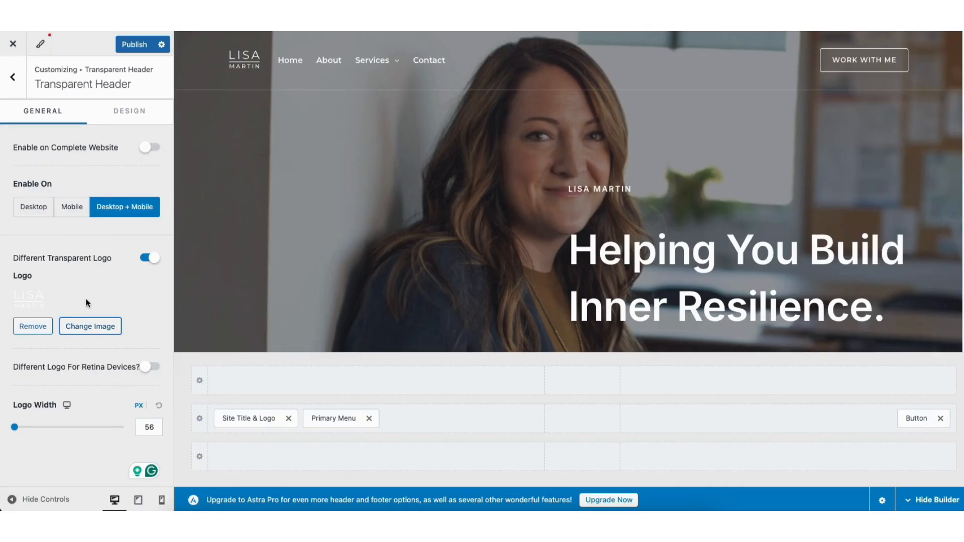
{"action": "left_click", "coordinate": [130, 115]}
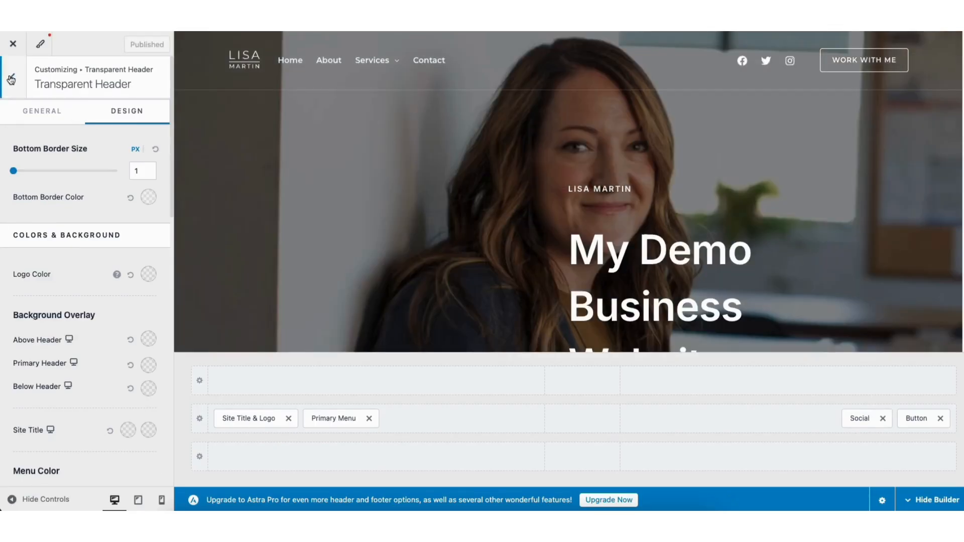
{"action": "left_click", "coordinate": [14, 78]}
{"action": "left_click", "coordinate": [10, 78]}
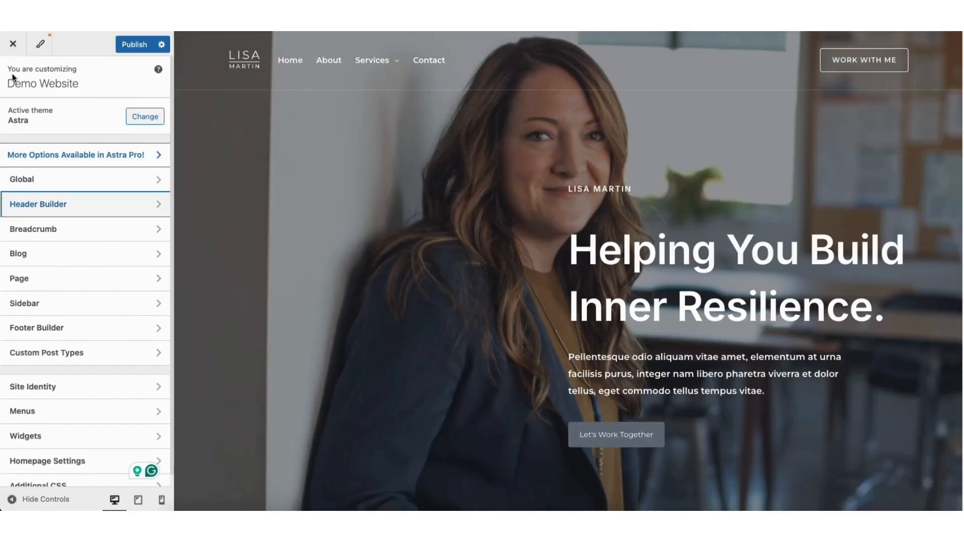
Review the Site Identity settings, including site icon, logo, site title and tagline, and return to the Customizer's main list
{"action": "left_click", "coordinate": [60, 387]}
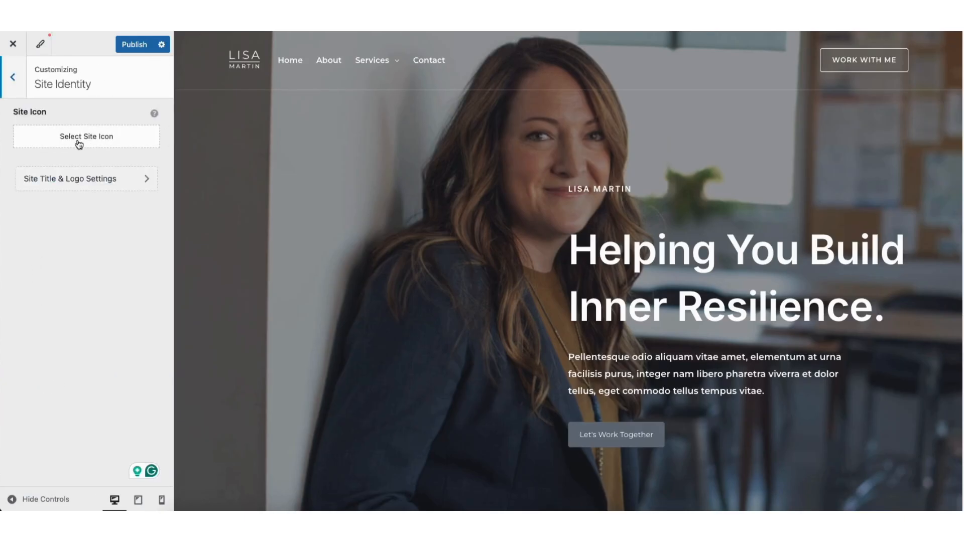
{"action": "left_click", "coordinate": [76, 181]}
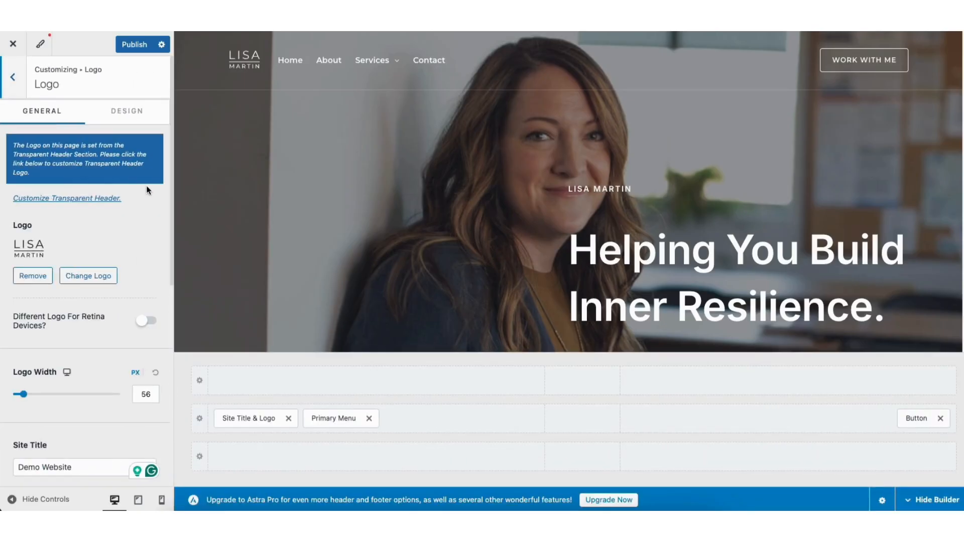
{"action": "scroll", "coordinate": [171, 213], "scroll_direction": "down", "scroll_amount": 5}
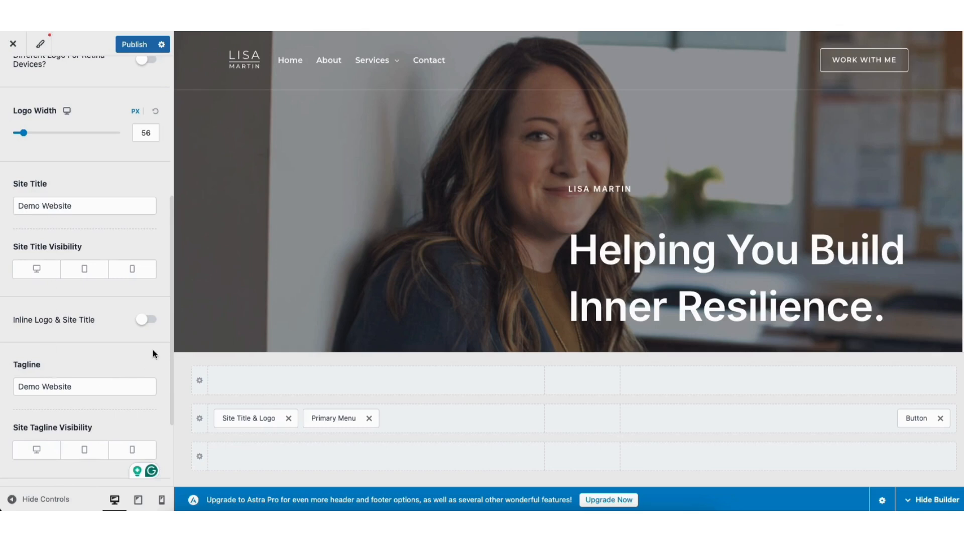
{"action": "scroll", "coordinate": [171, 327], "scroll_direction": "up", "scroll_amount": 5}
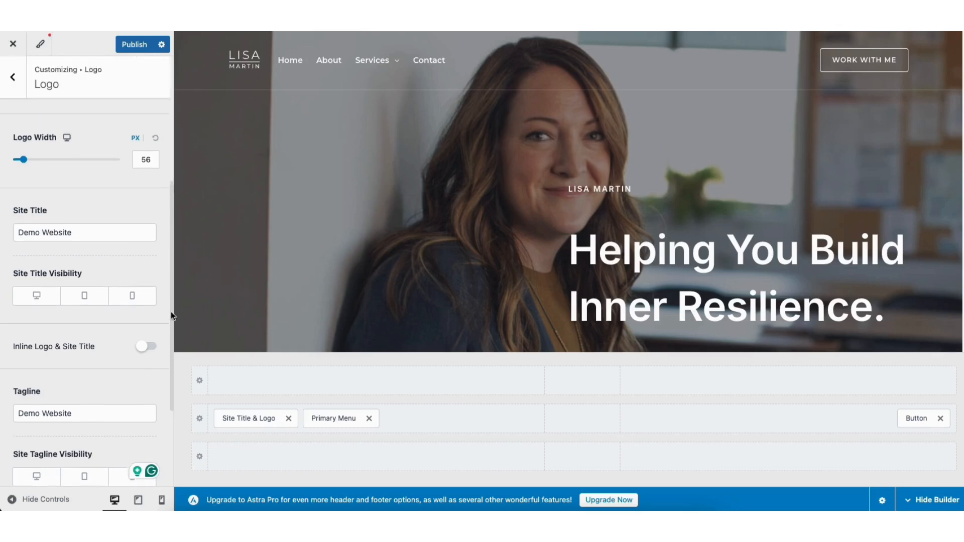
{"action": "left_click", "coordinate": [15, 78]}
{"action": "left_click", "coordinate": [14, 75]}
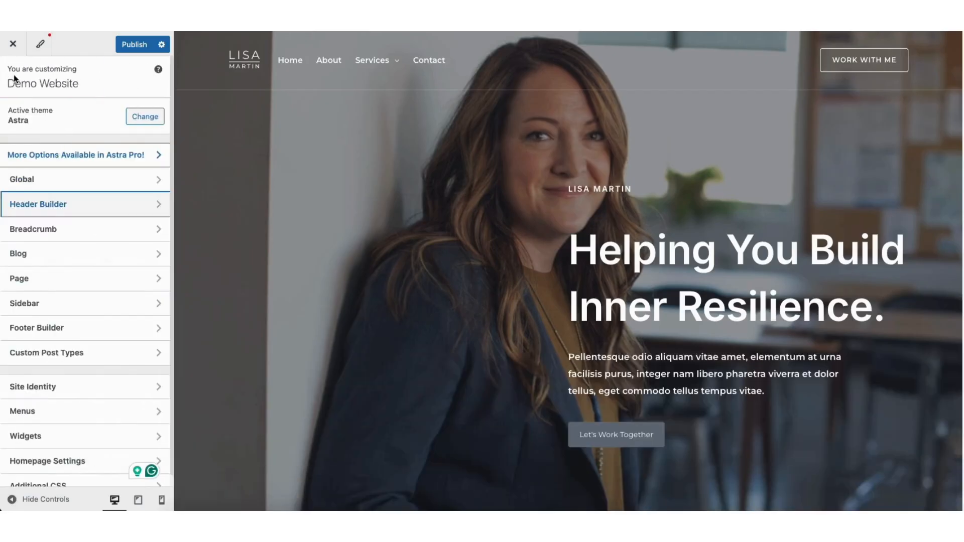
Look through the Global typography presets, color palettes and button settings
{"action": "left_click", "coordinate": [31, 181]}
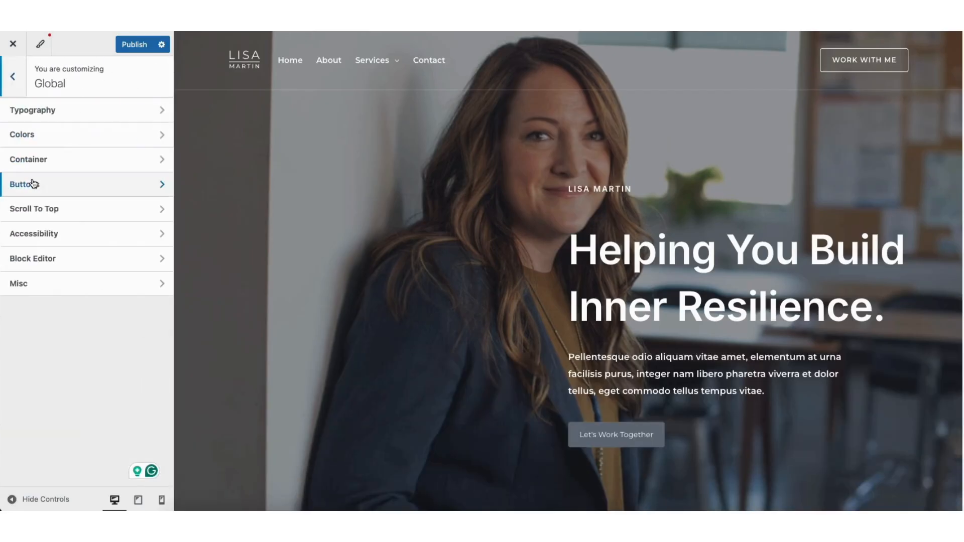
{"action": "left_click", "coordinate": [52, 111]}
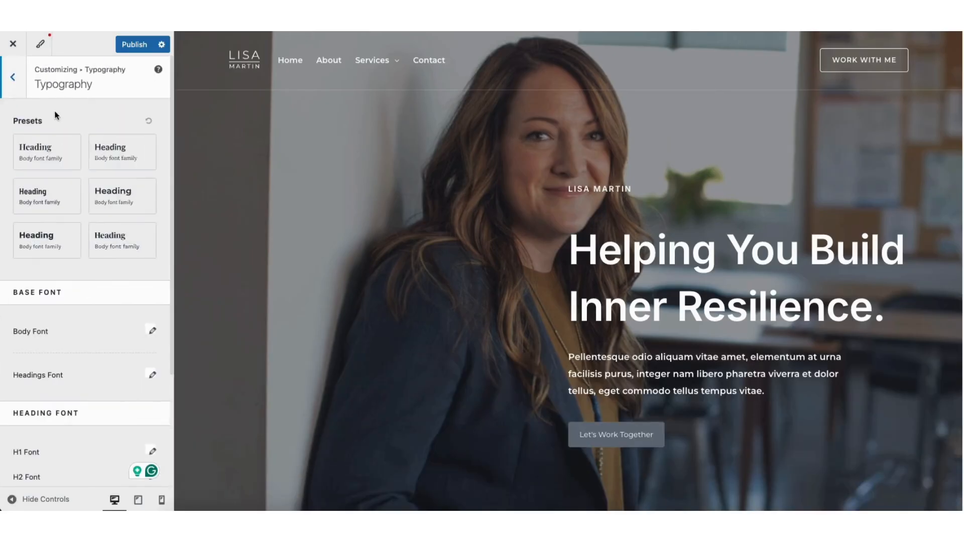
{"action": "left_click", "coordinate": [19, 81]}
{"action": "left_click", "coordinate": [37, 137]}
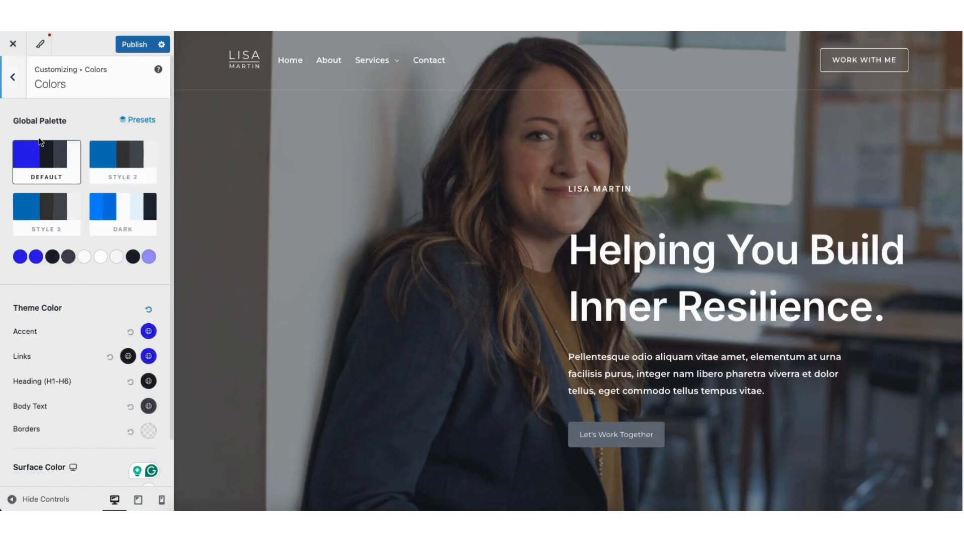
{"action": "left_click", "coordinate": [13, 77]}
{"action": "left_click", "coordinate": [45, 184]}
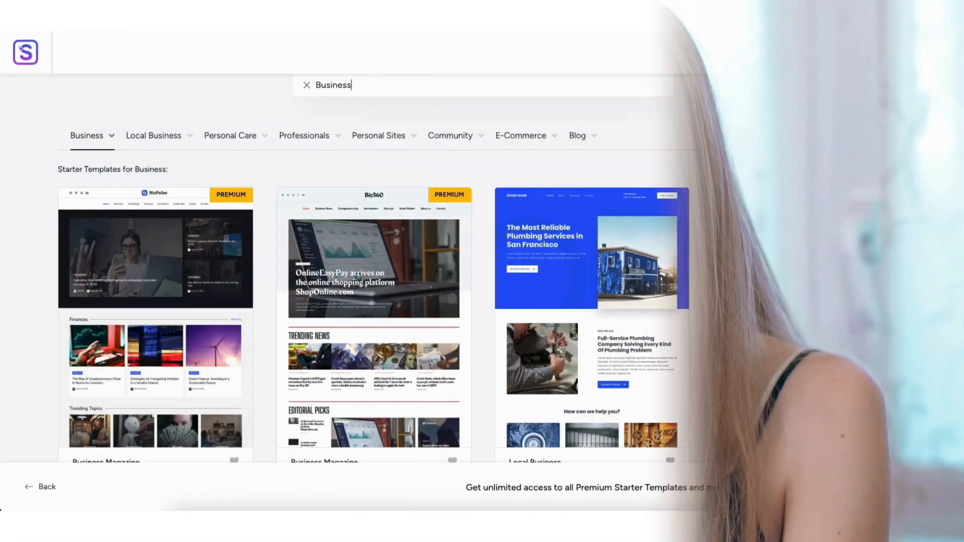
{"action": "scroll", "coordinate": [482, 266], "scroll_direction": "down", "scroll_amount": 6}
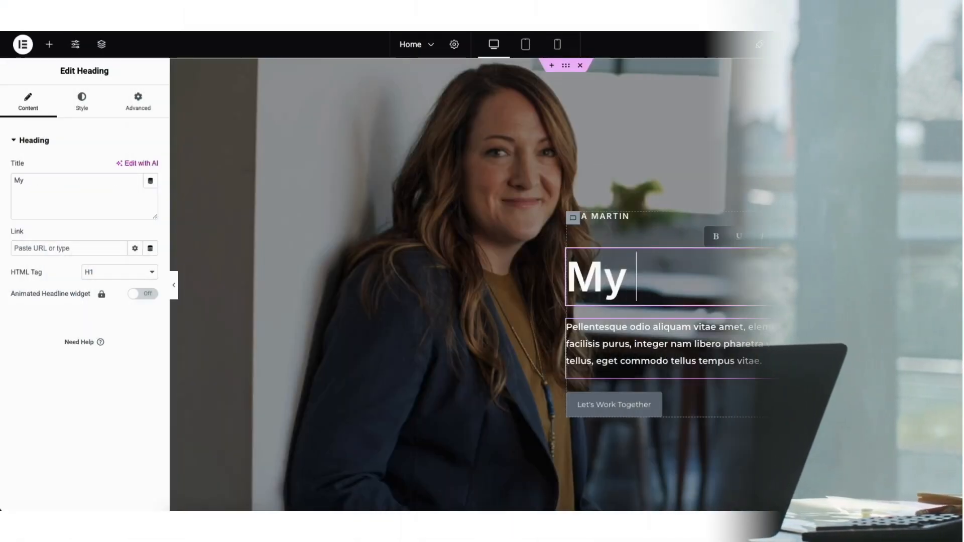
Continue the Home hero heading after "My" with "Demo Busi" and add a Text Editor widget above the View All Services button
{"action": "type", "text": "Demo Busi"}
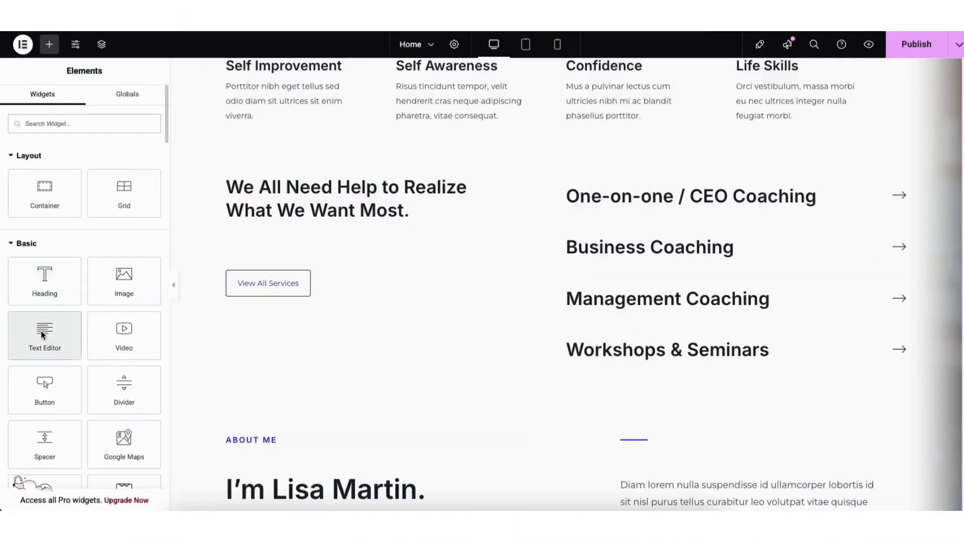
{"action": "left_click_drag", "start_coordinate": [45, 329], "coordinate": [307, 230]}
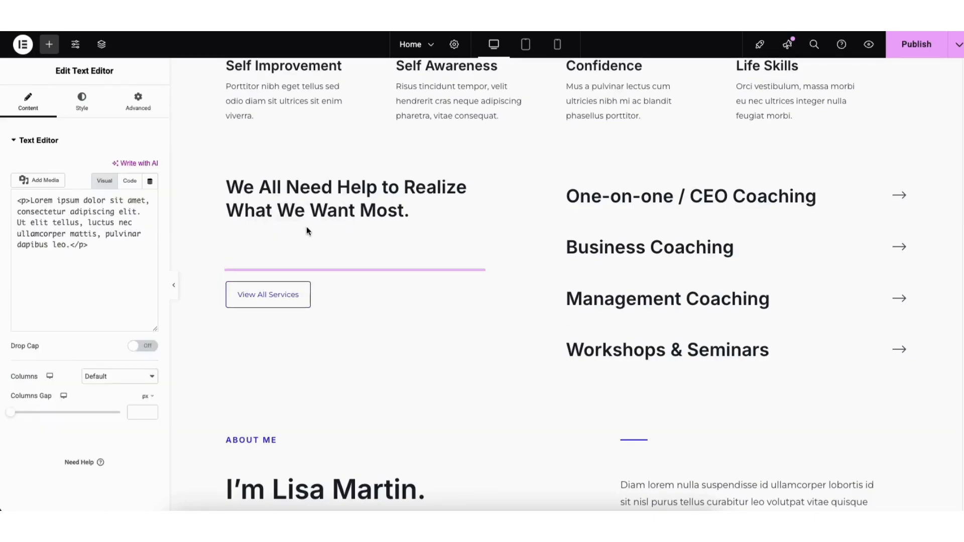